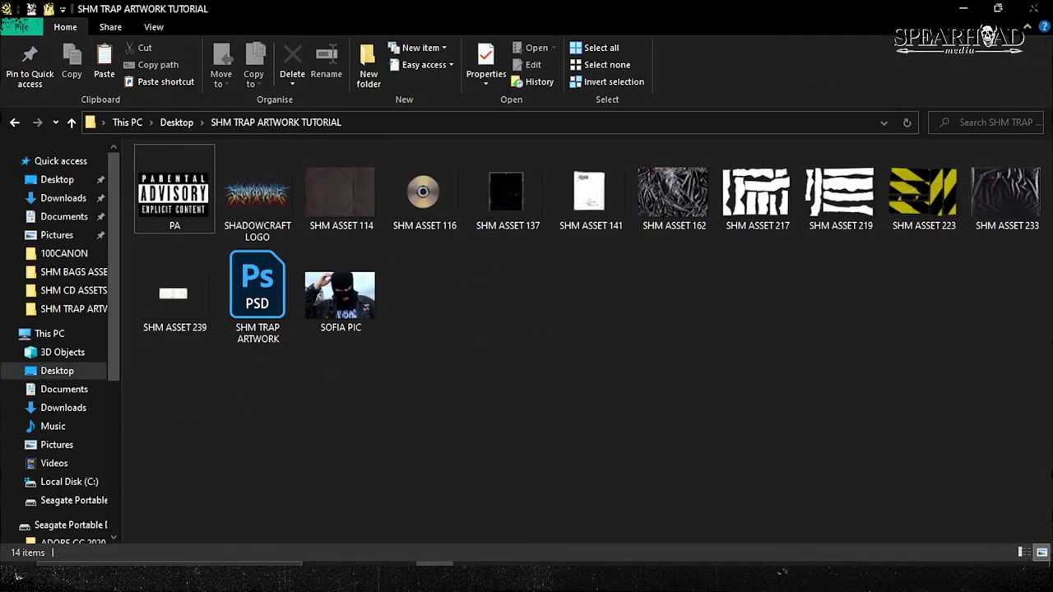
Pick the SHM ASSET 162 plastic-wrap texture in the SHM TRAP ARTWORK TUTORIAL folder.
{"action": "left_click", "coordinate": [674, 197]}
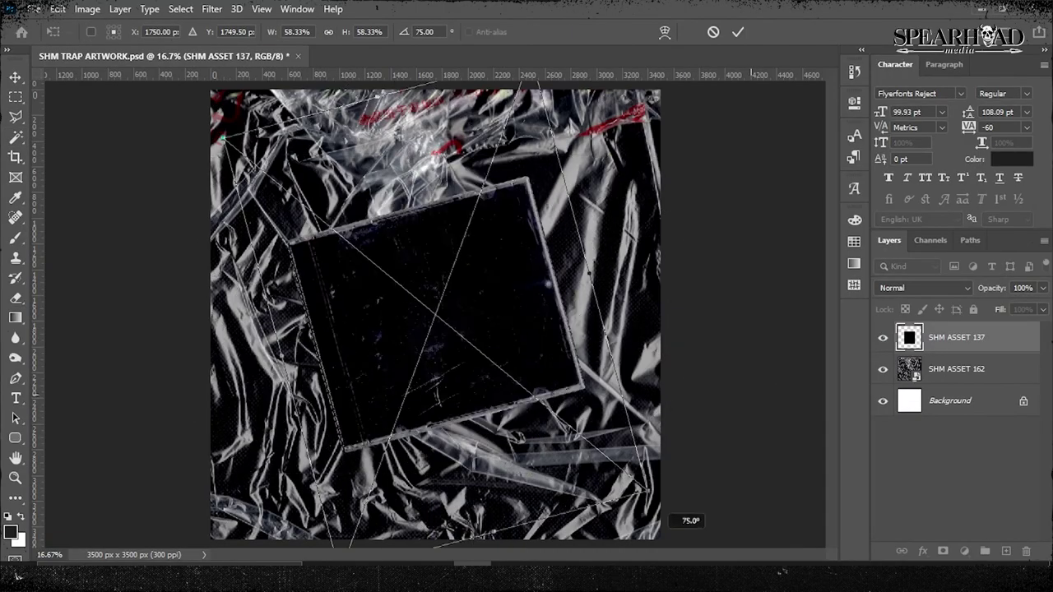
Enlarge the jewel case to fill the canvas and stretch the placed CD wider.
{"action": "left_click_drag", "start_coordinate": [276, 313], "coordinate": [158, 313]}
{"action": "key", "text": "Return"}
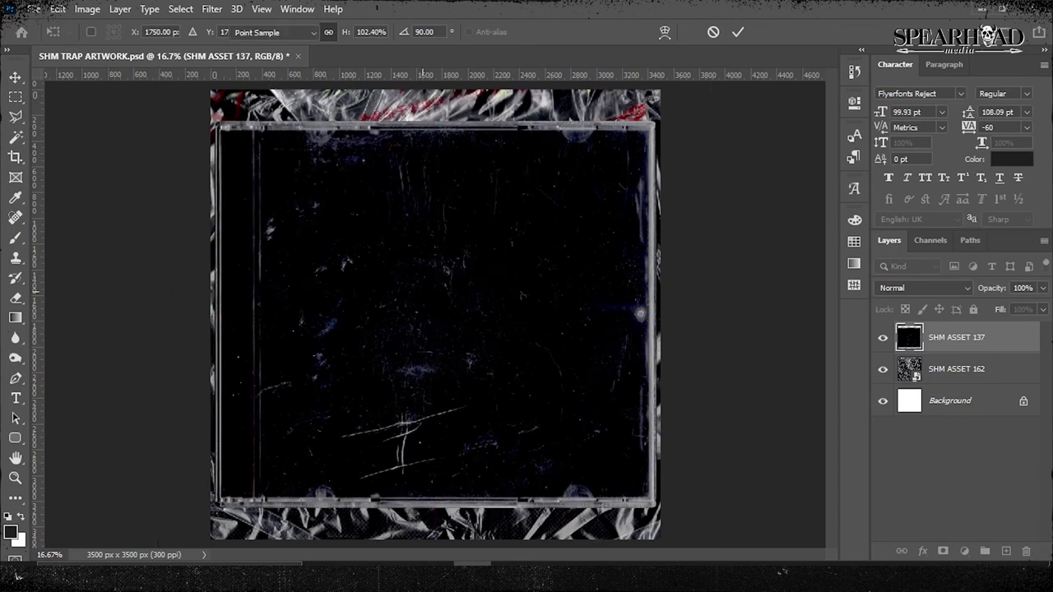
{"action": "left_click_drag", "start_coordinate": [669, 313], "coordinate": [837, 313]}
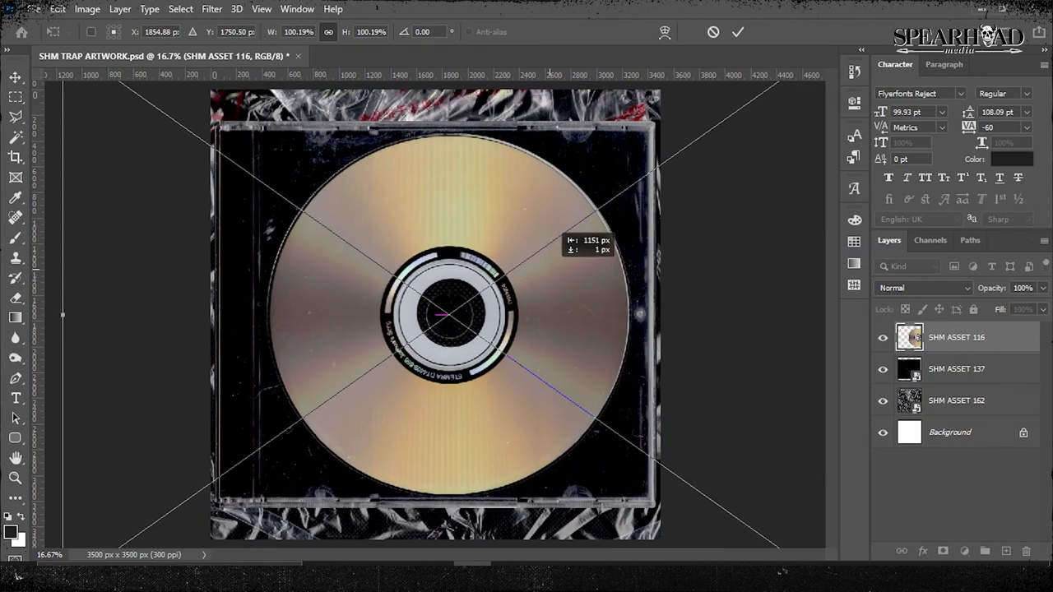
{"action": "key", "text": "Return"}
Rasterize the jewel case layer and drag the balaclava photo into Photoshop.
{"action": "right_click", "coordinate": [959, 369]}
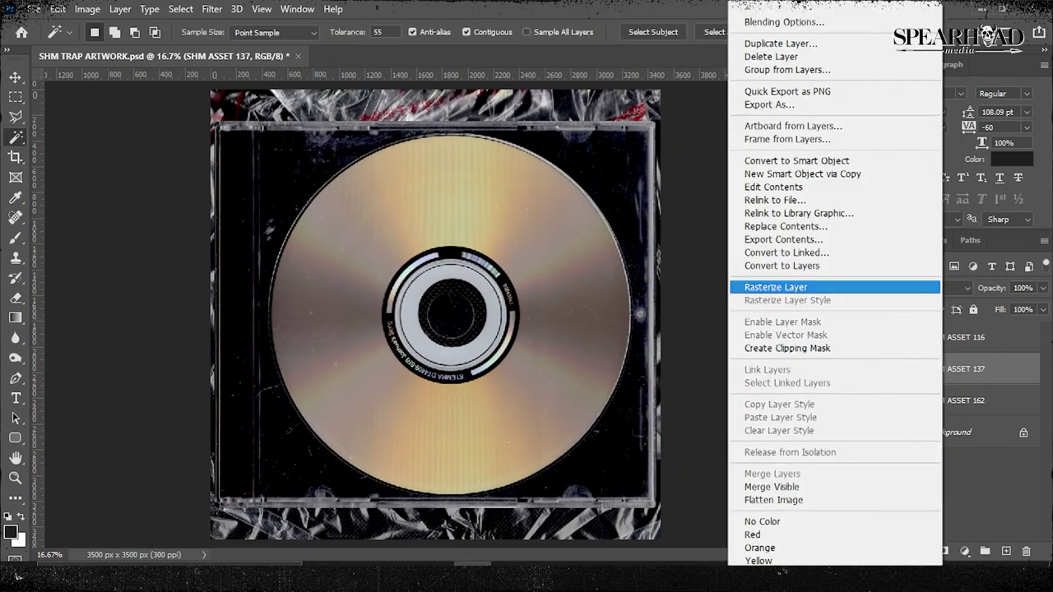
{"action": "left_click", "coordinate": [814, 285]}
{"action": "key", "text": "alt+Tab"}
{"action": "left_click_drag", "start_coordinate": [341, 292], "coordinate": [487, 67]}
Crop the balaclava photo to a 1:1 square, then try and undo a colour inversion.
{"action": "key", "text": "c"}
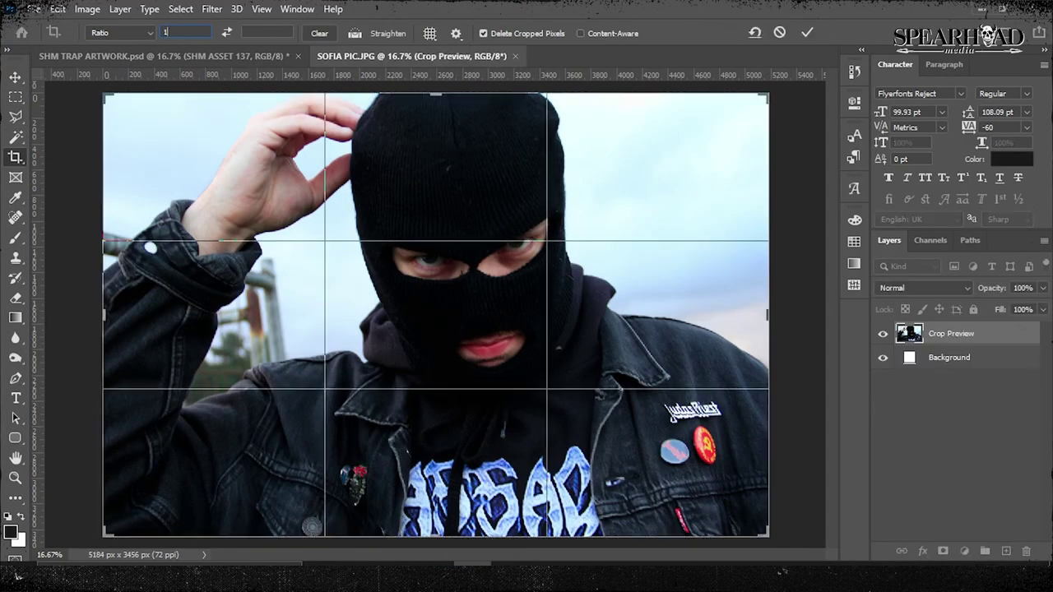
{"action": "left_click", "coordinate": [123, 33]}
{"action": "left_click", "coordinate": [123, 90]}
{"action": "left_click_drag", "start_coordinate": [451, 256], "coordinate": [409, 257]}
{"action": "key", "text": "Return"}
{"action": "key", "text": "ctrl+i"}
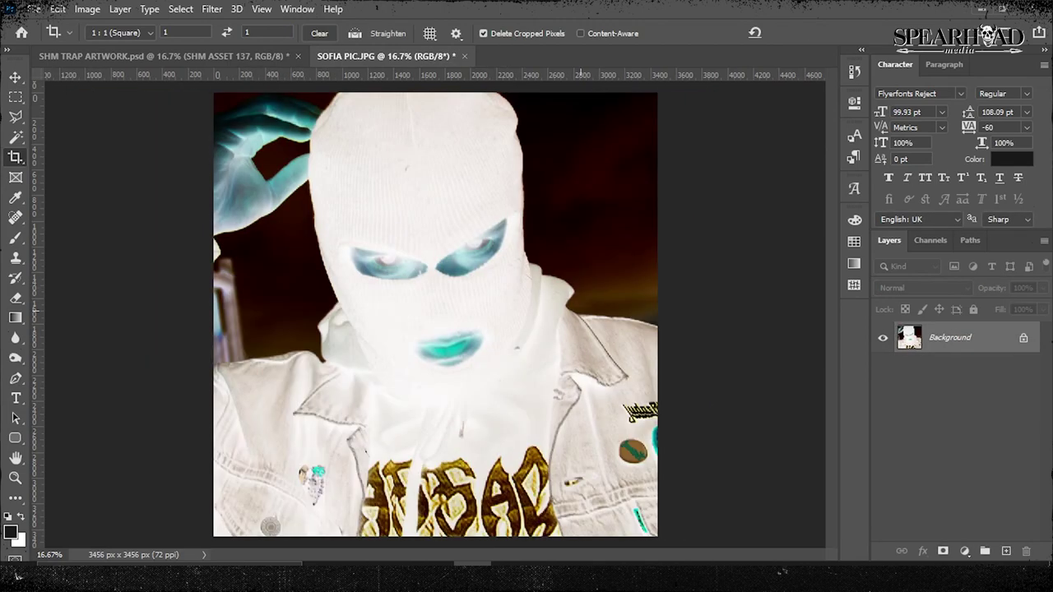
{"action": "key", "text": "ctrl+z"}
In Curves, bend the curve with left and right points to test a recolour.
{"action": "key", "text": "alt+i"}
{"action": "key", "text": "j"}
{"action": "key", "text": "Down"}
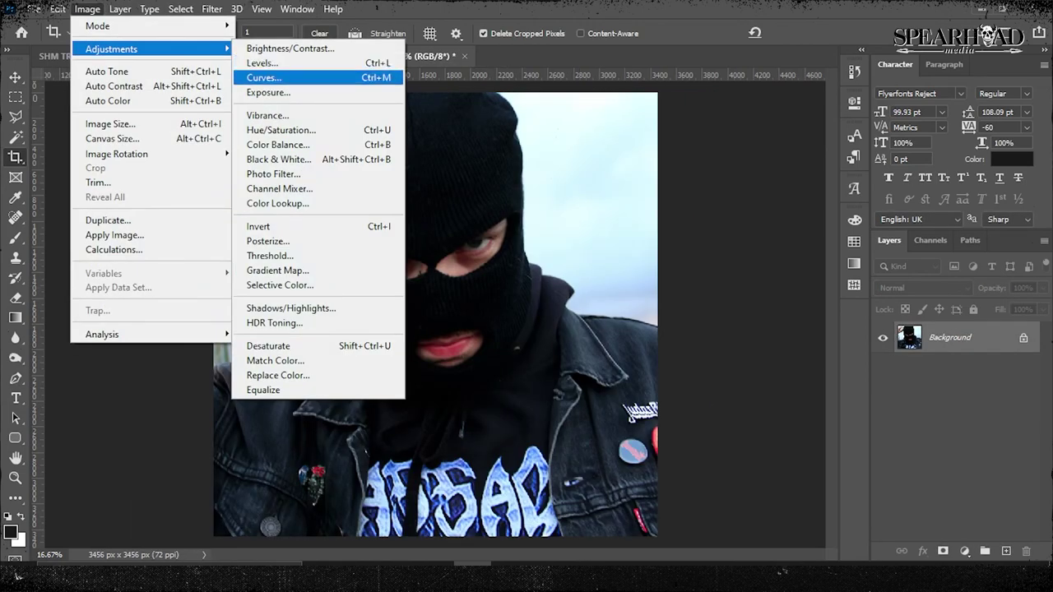
{"action": "key", "text": "Return"}
{"action": "left_click_drag", "start_coordinate": [469, 52], "coordinate": [781, 105]}
{"action": "left_click_drag", "start_coordinate": [799, 225], "coordinate": [799, 266]}
{"action": "left_click_drag", "start_coordinate": [685, 329], "coordinate": [677, 270]}
{"action": "left_click_drag", "start_coordinate": [828, 235], "coordinate": [829, 258]}
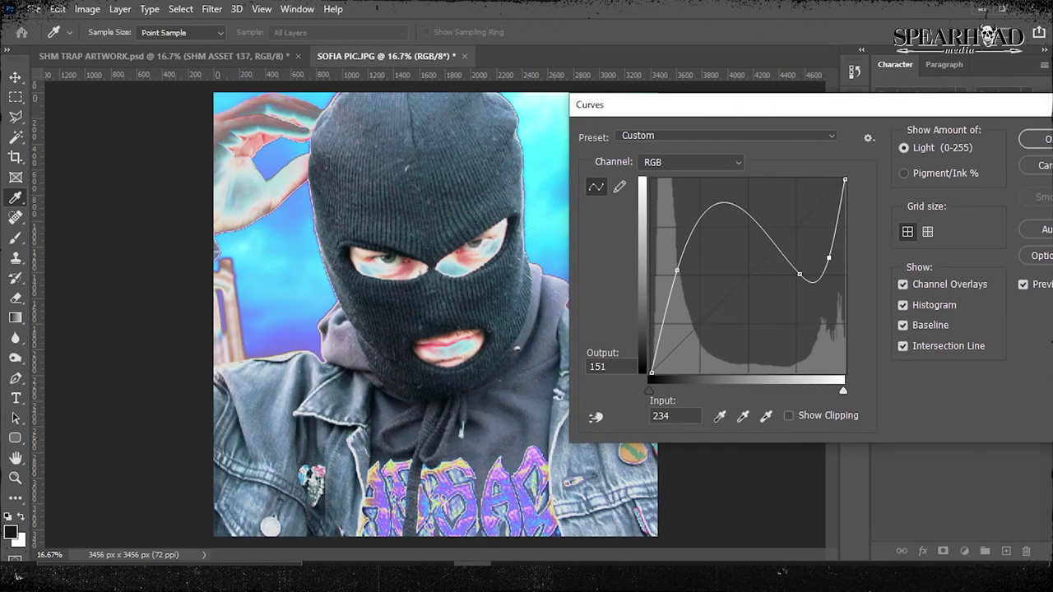
{"action": "left_click_drag", "start_coordinate": [676, 270], "coordinate": [680, 270]}
{"action": "left_click_drag", "start_coordinate": [828, 268], "coordinate": [833, 281]}
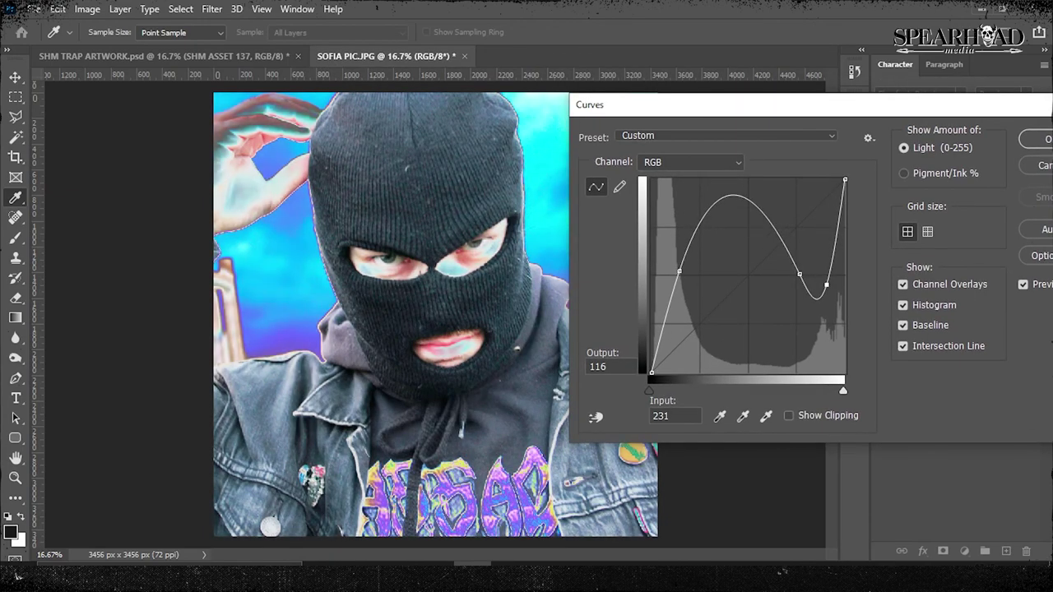
Move the Curves window aside and add further dips to the curve's top and right side.
{"action": "left_click_drag", "start_coordinate": [823, 104], "coordinate": [908, 121]}
{"action": "left_click_drag", "start_coordinate": [919, 298], "coordinate": [927, 304]}
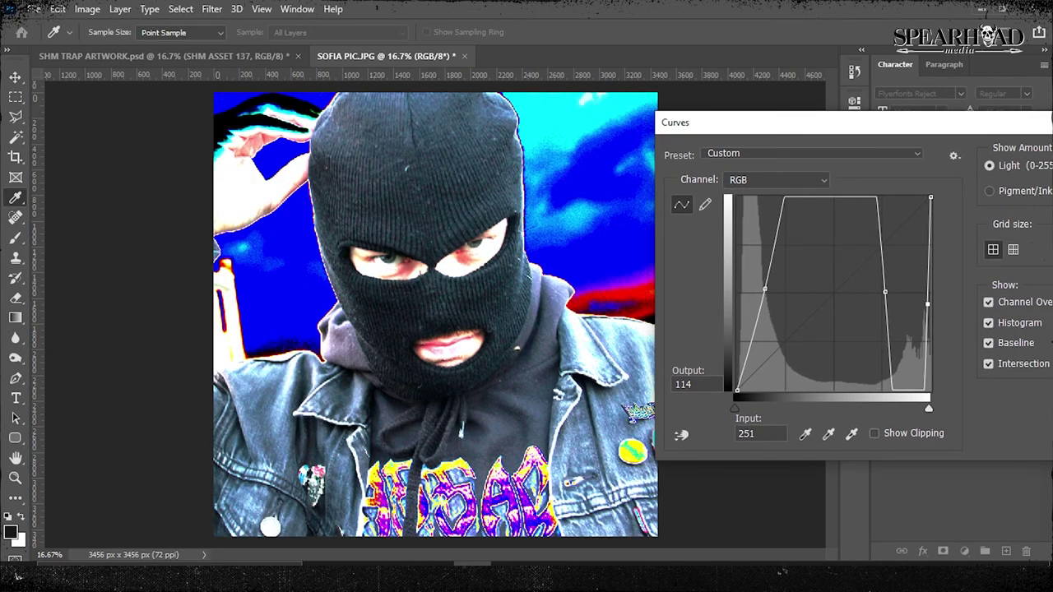
{"action": "left_click_drag", "start_coordinate": [847, 198], "coordinate": [847, 219]}
{"action": "left_click_drag", "start_coordinate": [887, 329], "coordinate": [919, 358]}
{"action": "left_click_drag", "start_coordinate": [835, 199], "coordinate": [835, 250]}
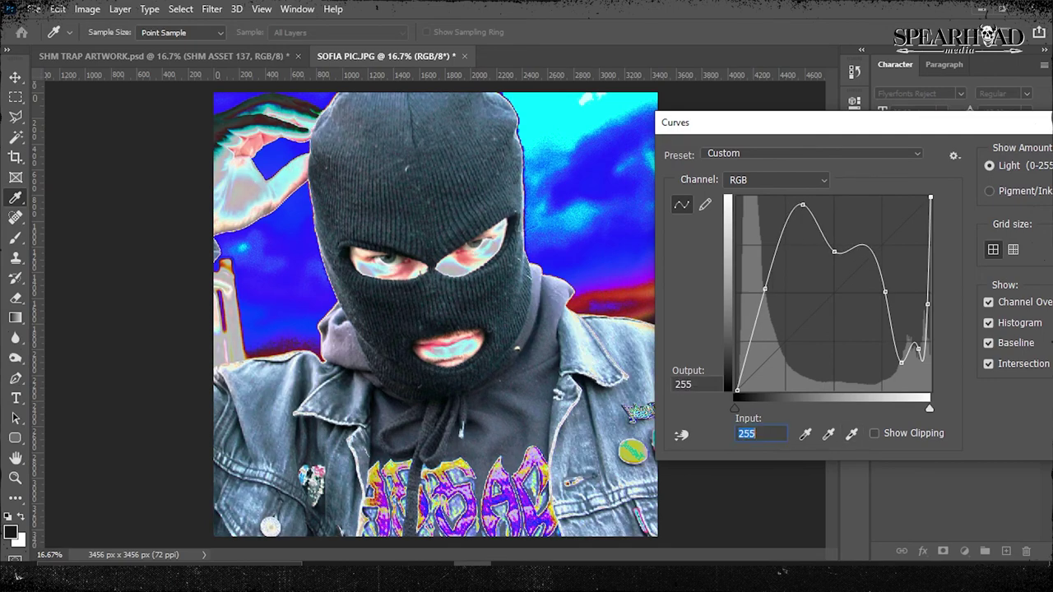
{"action": "left_click_drag", "start_coordinate": [863, 246], "coordinate": [862, 269]}
{"action": "left_click_drag", "start_coordinate": [919, 357], "coordinate": [916, 345]}
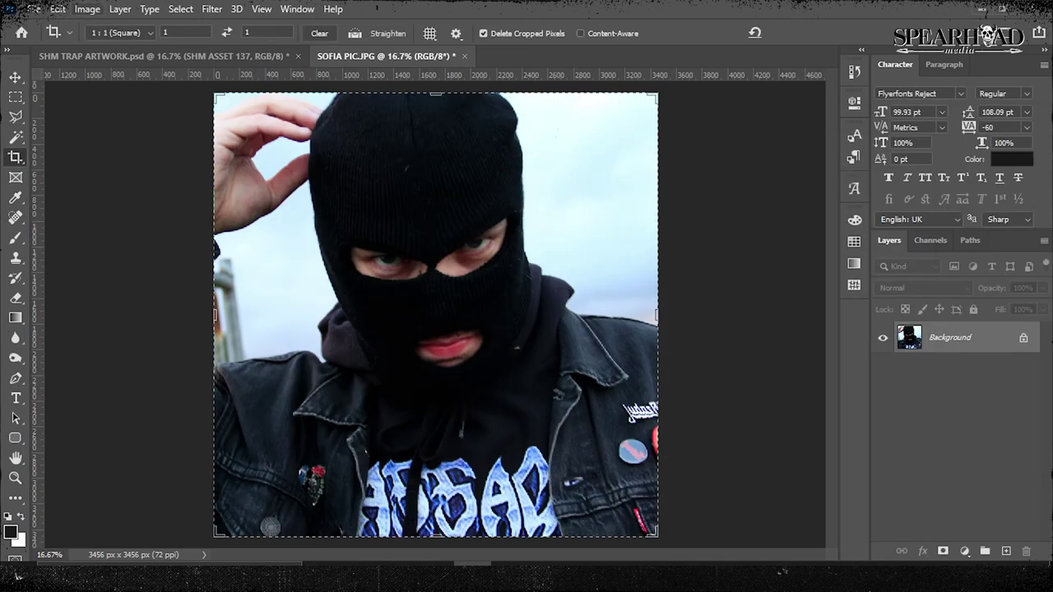
Apply a wave-shaped Curves grade to the balaclava photo.
{"action": "left_click", "coordinate": [87, 9]}
{"action": "mouse_move", "coordinate": [111, 48]}
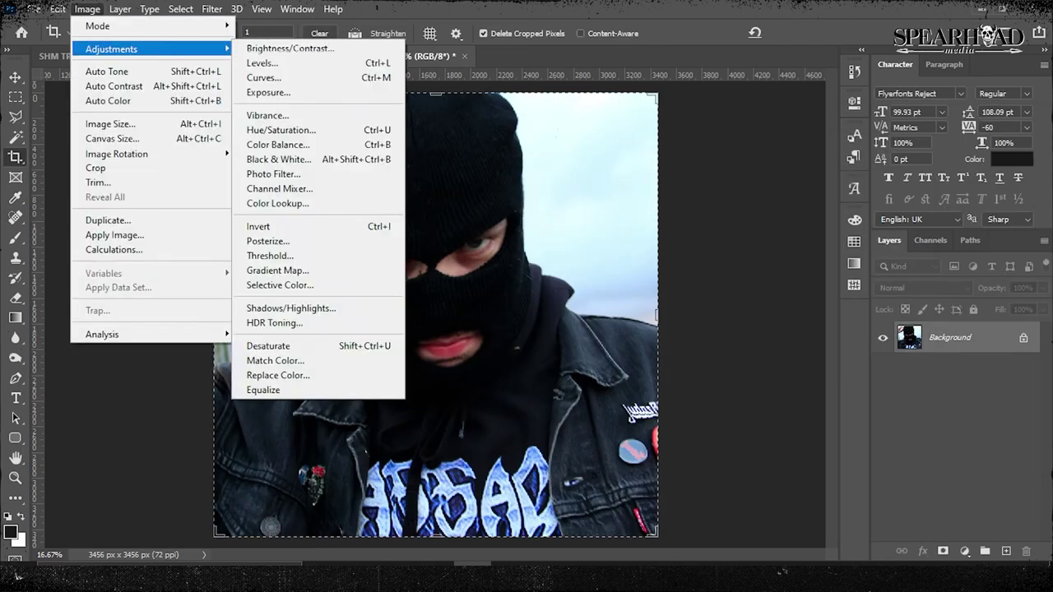
{"action": "left_click", "coordinate": [263, 78]}
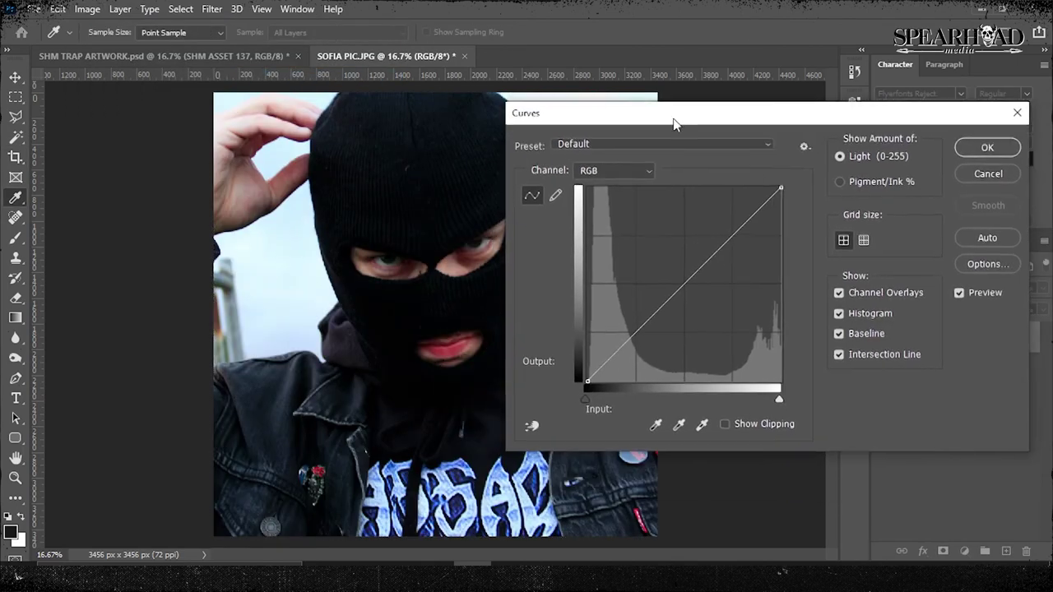
{"action": "left_click_drag", "start_coordinate": [746, 224], "coordinate": [748, 264]}
{"action": "left_click_drag", "start_coordinate": [608, 376], "coordinate": [608, 307]}
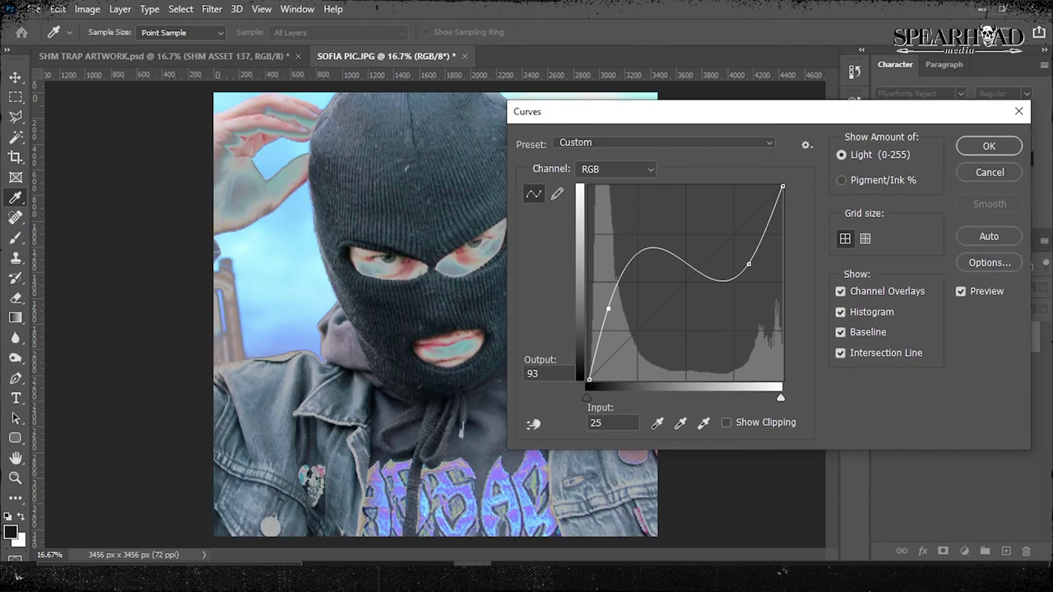
{"action": "left_click_drag", "start_coordinate": [748, 265], "coordinate": [766, 264]}
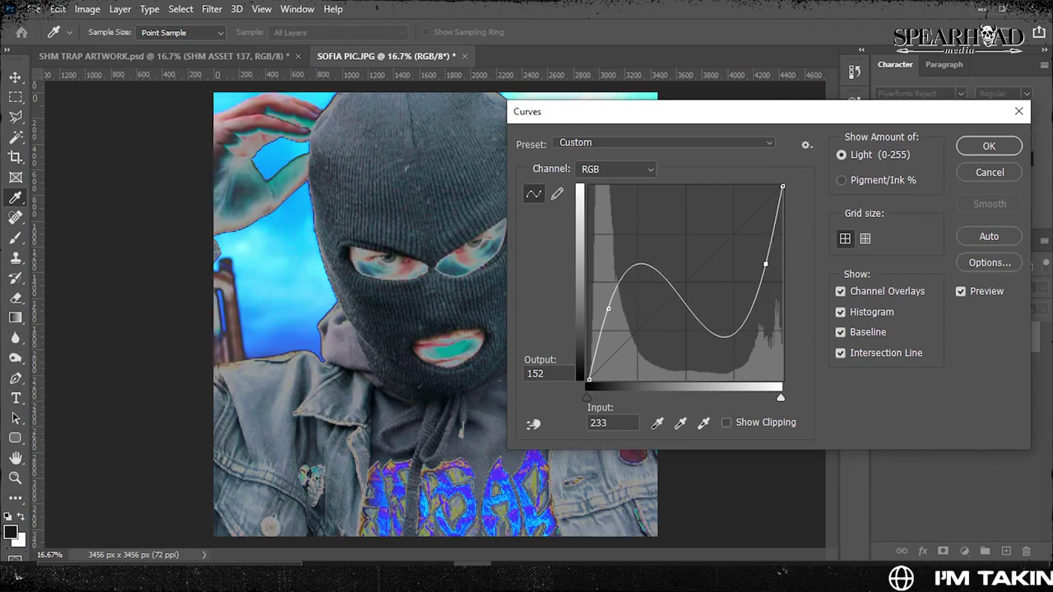
{"action": "mouse_move", "coordinate": [641, 264]}
{"action": "left_mouse_down"}
{"action": "mouse_move", "coordinate": [645, 241]}
{"action": "mouse_move", "coordinate": [642, 253]}
{"action": "left_mouse_up"}
{"action": "left_click_drag", "start_coordinate": [608, 309], "coordinate": [611, 312]}
{"action": "left_click_drag", "start_coordinate": [704, 112], "coordinate": [503, 170]}
{"action": "key", "text": "Return"}
Shift the hue by +105 with saturation +27 for a magenta-and-green look.
{"action": "key", "text": "c"}
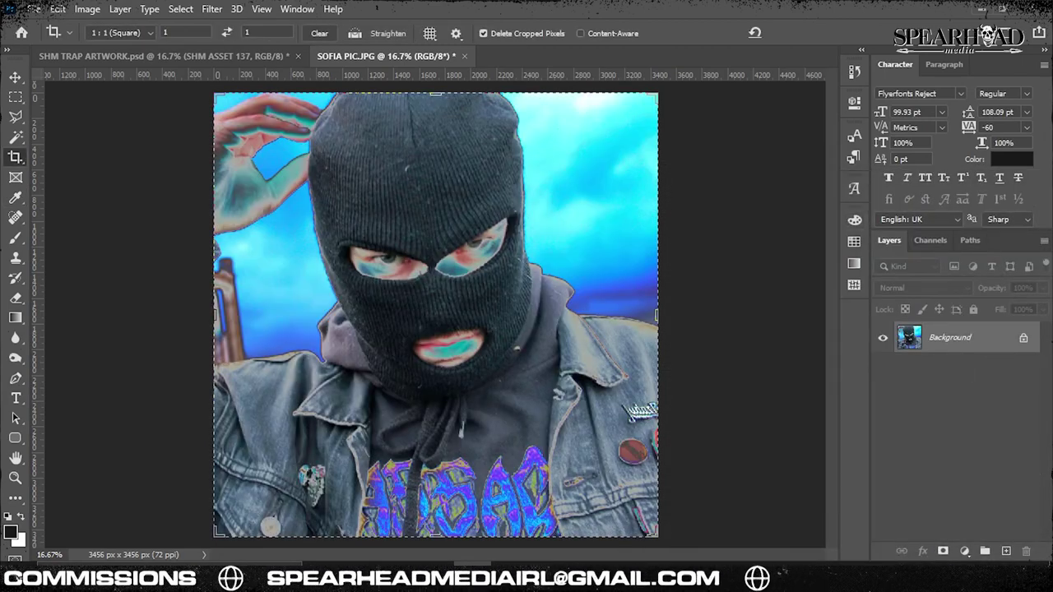
{"action": "left_click", "coordinate": [87, 9]}
{"action": "left_click", "coordinate": [444, 129]}
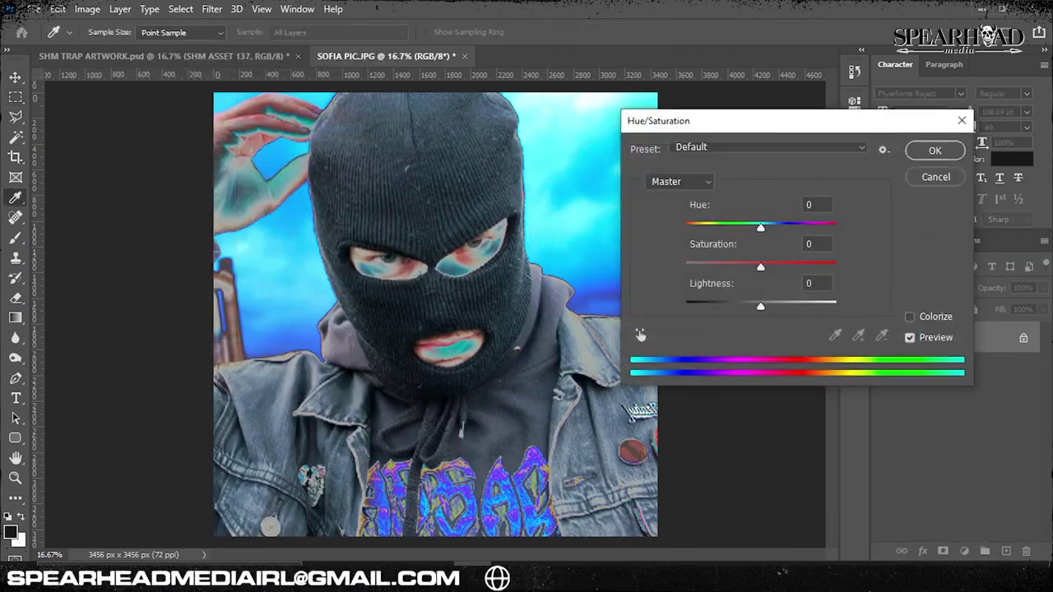
{"action": "left_click_drag", "start_coordinate": [760, 227], "coordinate": [812, 227]}
{"action": "left_click_drag", "start_coordinate": [760, 266], "coordinate": [781, 266]}
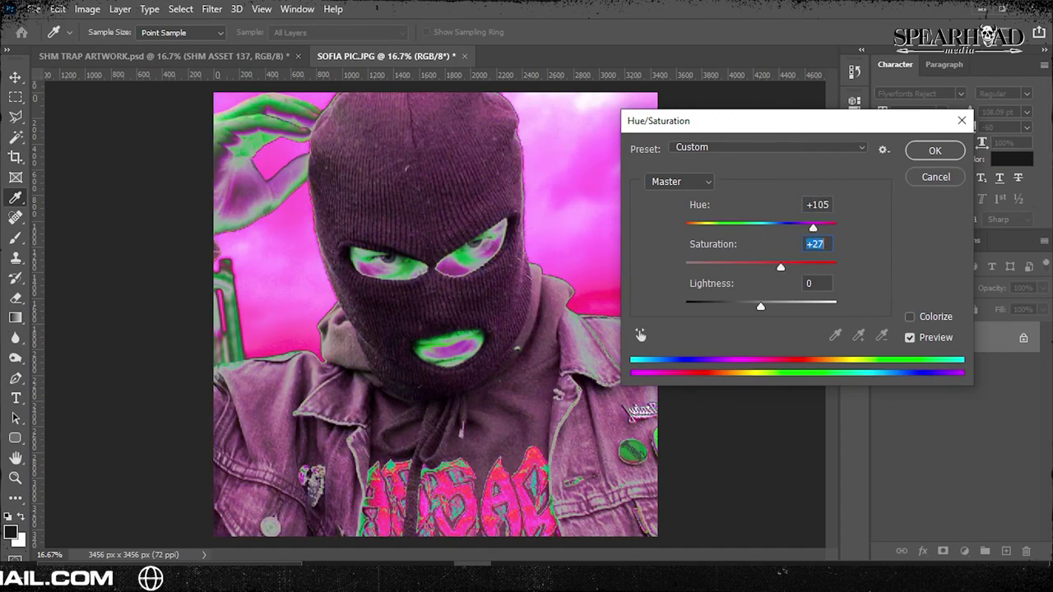
{"action": "left_click_drag", "start_coordinate": [760, 306], "coordinate": [747, 306]}
{"action": "key", "text": "Return"}
{"action": "key", "text": "m"}
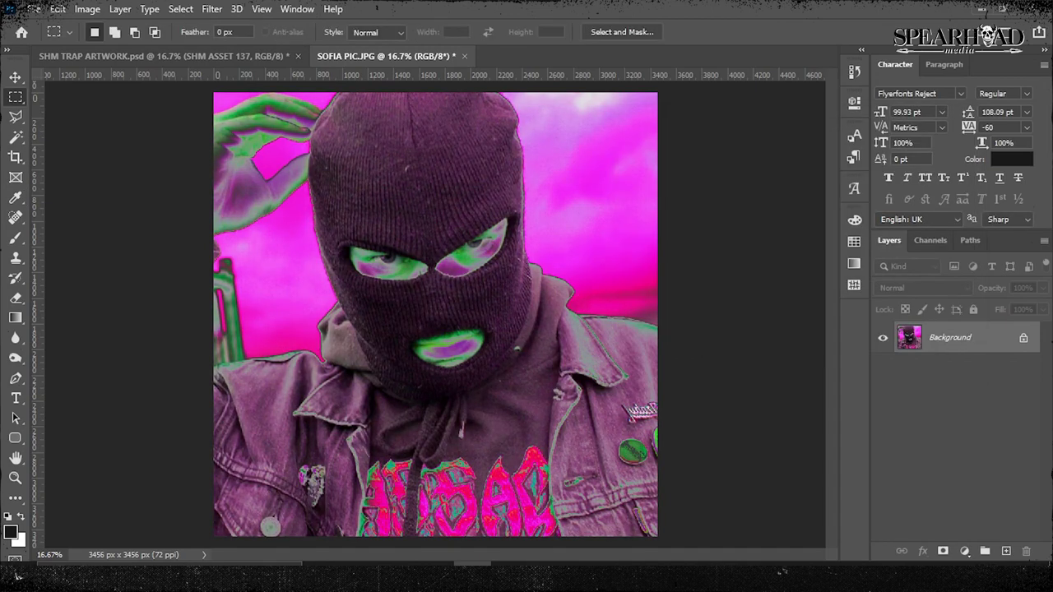
{"action": "right_click", "coordinate": [908, 338]}
Duplicate the Background layer, transform the copy, and merge the layers back together.
{"action": "left_click", "coordinate": [957, 367]}
{"action": "double_click", "coordinate": [1004, 337]}
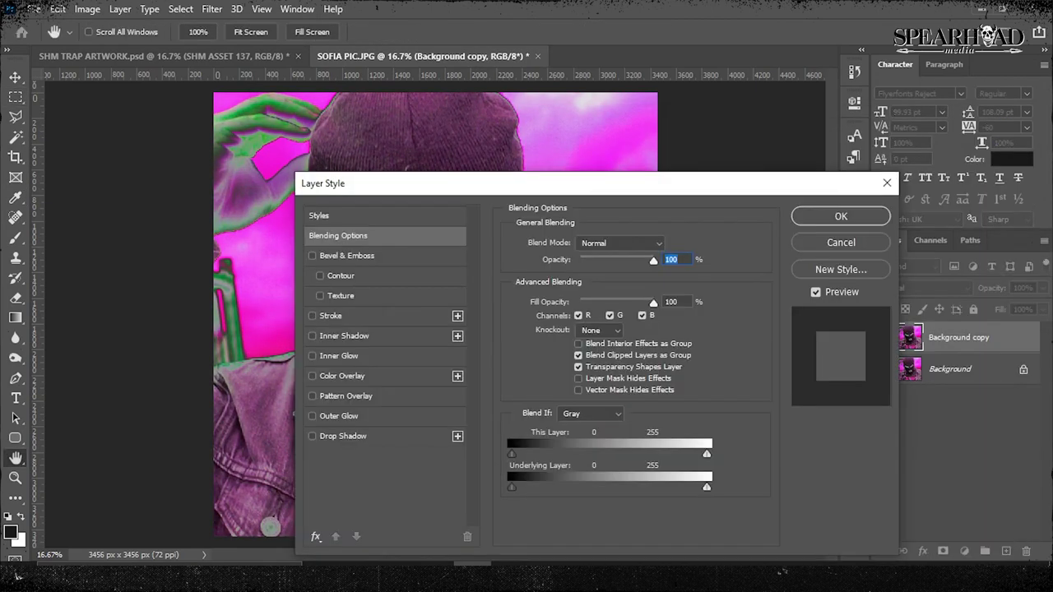
{"action": "key", "text": "Return"}
{"action": "key", "text": "ctrl+t"}
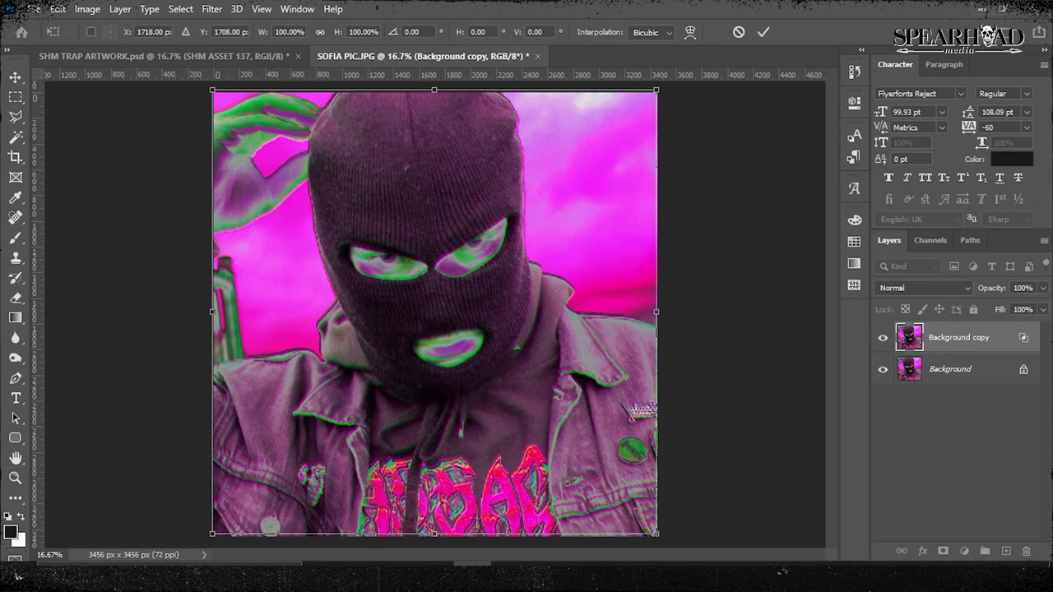
{"action": "key", "text": "ctrl+plus"}
{"action": "key", "text": "ctrl+plus"}
{"action": "key", "text": "ctrl+0"}
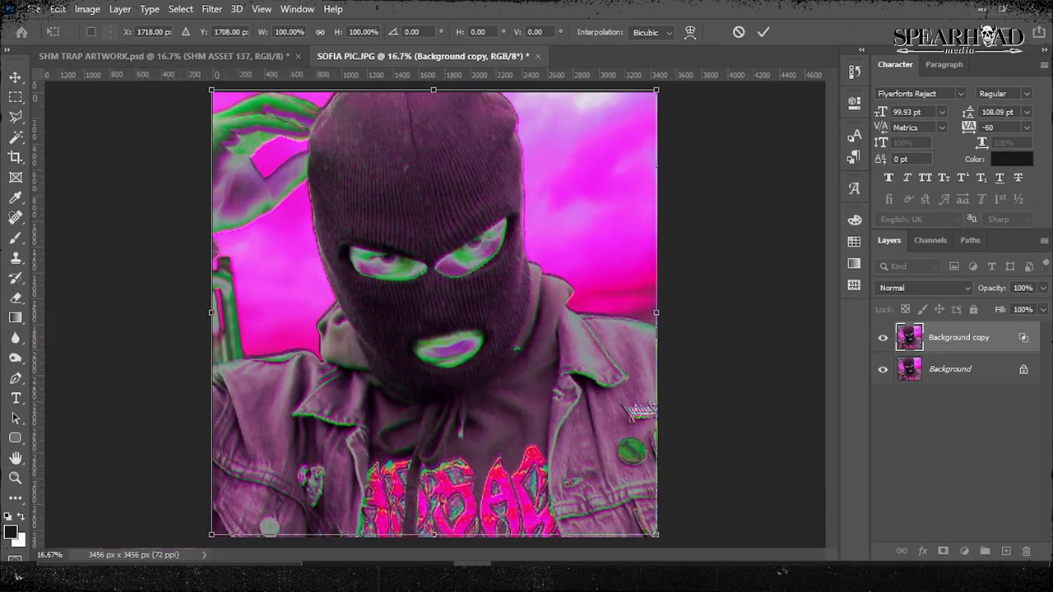
{"action": "key", "text": "Return"}
{"action": "key", "text": "ctrl+e"}
Apply Hue/Saturation with Hue -41, Saturation +4 and Lightness -11 for a darker purple tone.
{"action": "left_click", "coordinate": [88, 8]}
{"action": "mouse_move", "coordinate": [123, 45]}
{"action": "left_click", "coordinate": [313, 131]}
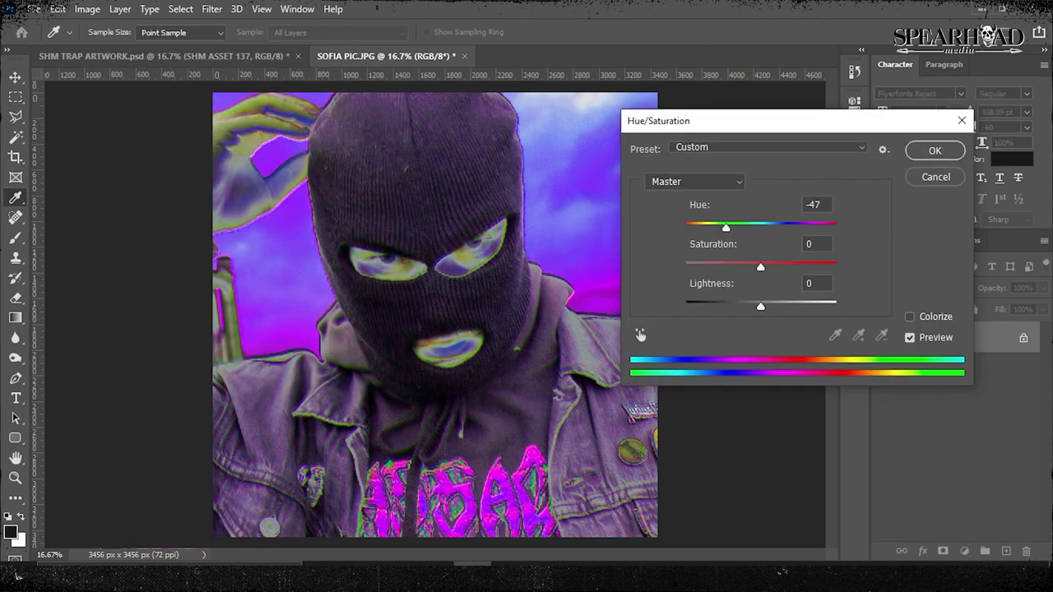
{"action": "key", "text": "Tab"}
{"action": "key", "text": "Down"}
{"action": "key", "text": "Down"}
{"action": "key", "text": "Down"}
{"action": "key", "text": "Down"}
{"action": "key", "text": "Down"}
{"action": "key", "text": "Down"}
{"action": "key", "text": "Down"}
{"action": "key", "text": "Down"}
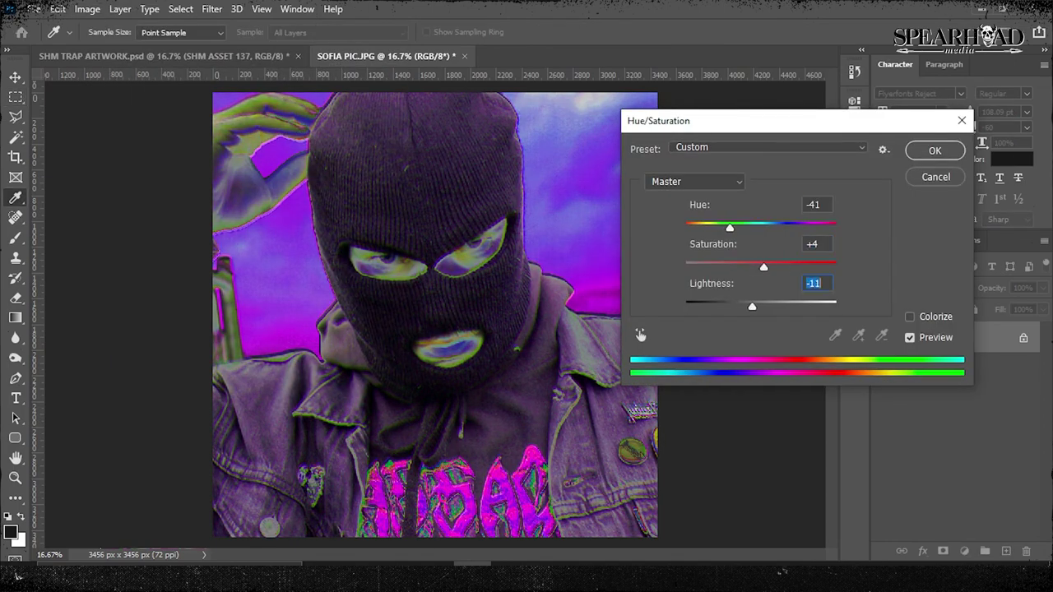
{"action": "key", "text": "shift+Tab"}
{"action": "key", "text": "shift+Tab"}
{"action": "key", "text": "Return"}
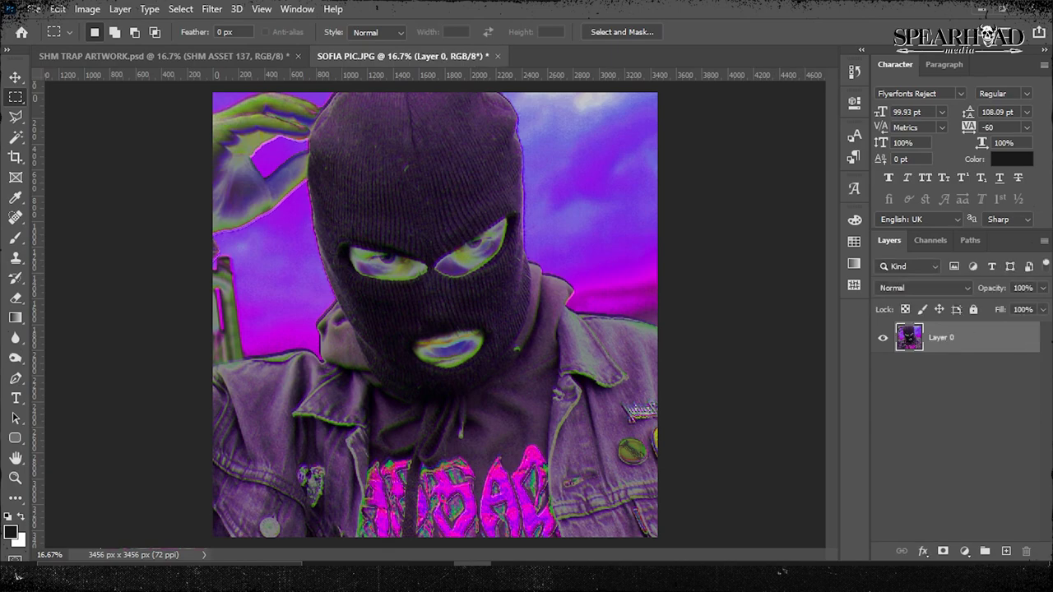
Copy the whole photo and paste it into SHM TRAP ARTWORK as a new layer.
{"action": "key", "text": "ctrl+a"}
{"action": "key", "text": "ctrl+c"}
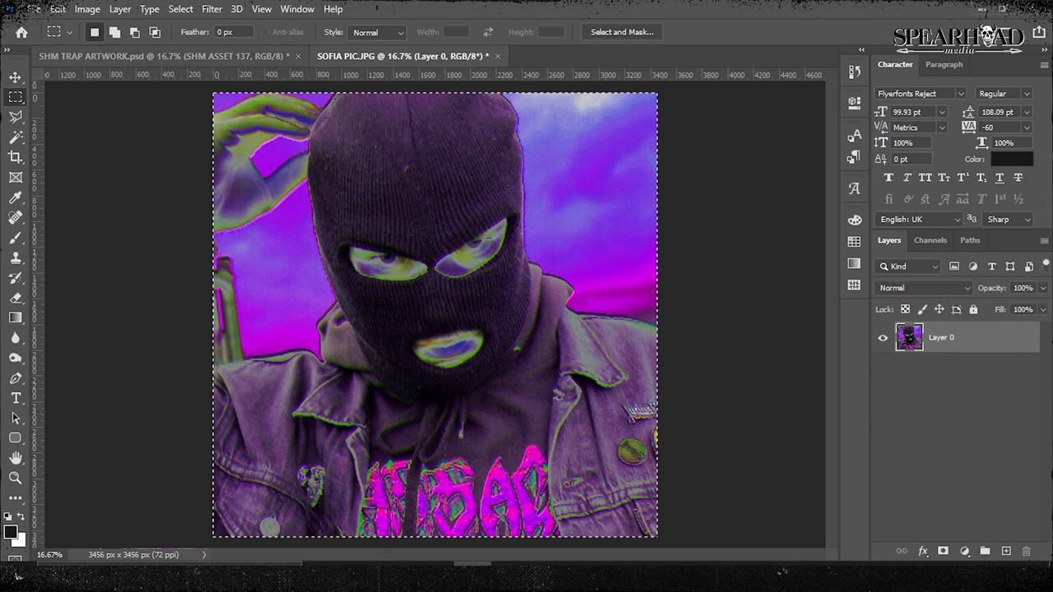
{"action": "key", "text": "ctrl+Tab"}
{"action": "key", "text": "ctrl+v"}
Move the photo layer above the CD and shrink it to fit inside the case.
{"action": "key", "text": "ctrl+bracketright"}
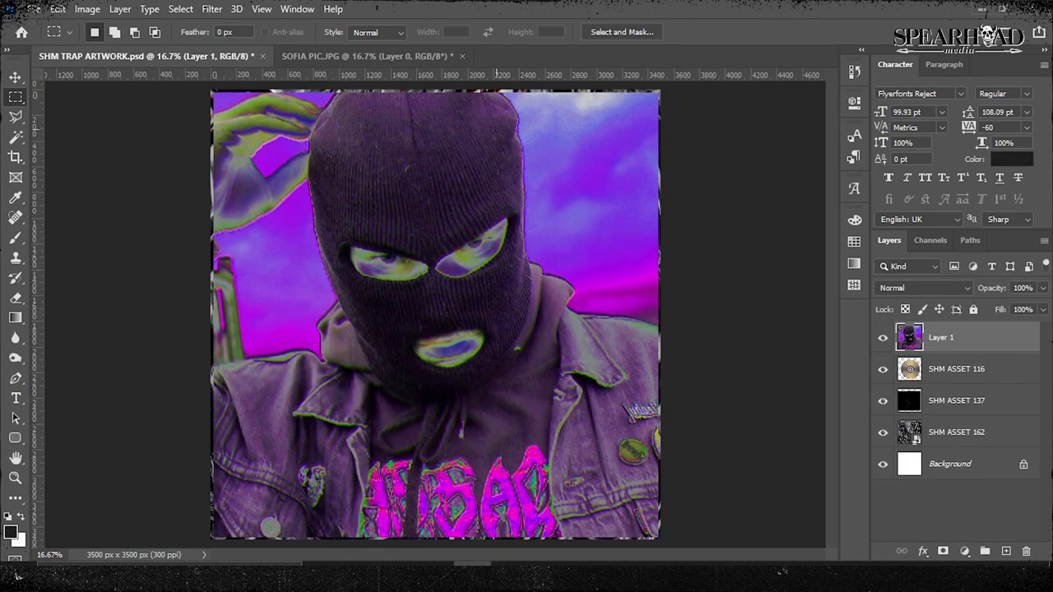
{"action": "key", "text": "ctrl+t"}
{"action": "left_click_drag", "start_coordinate": [435, 540], "coordinate": [440, 498]}
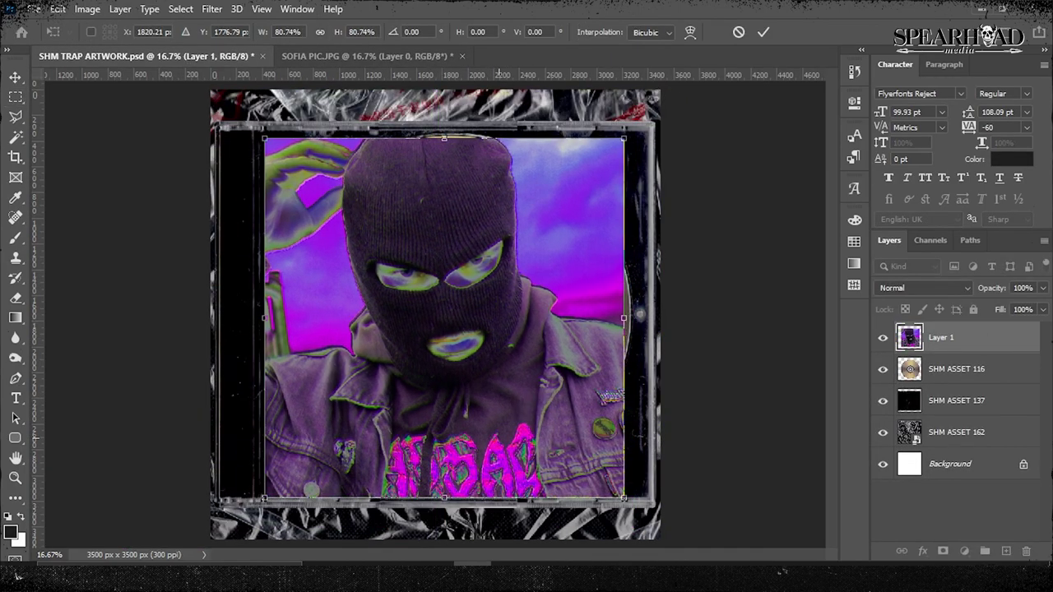
{"action": "key", "text": "Return"}
Darken the photo's midtones to about 0.75 with Levels.
{"action": "key", "text": "m"}
{"action": "key", "text": "alt+i"}
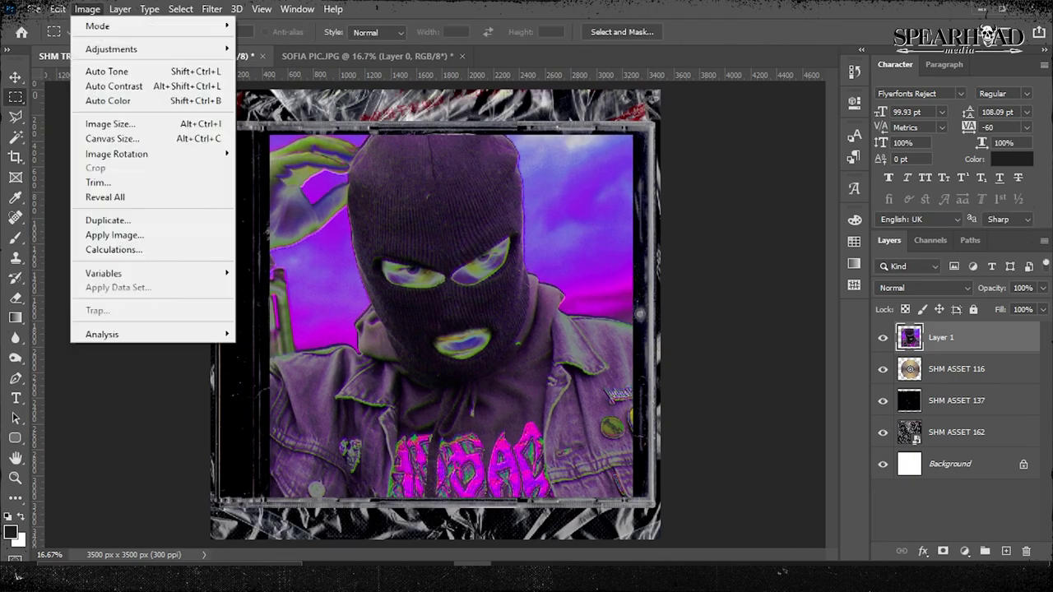
{"action": "key", "text": "ctrl+l"}
{"action": "left_click_drag", "start_coordinate": [787, 422], "coordinate": [803, 422]}
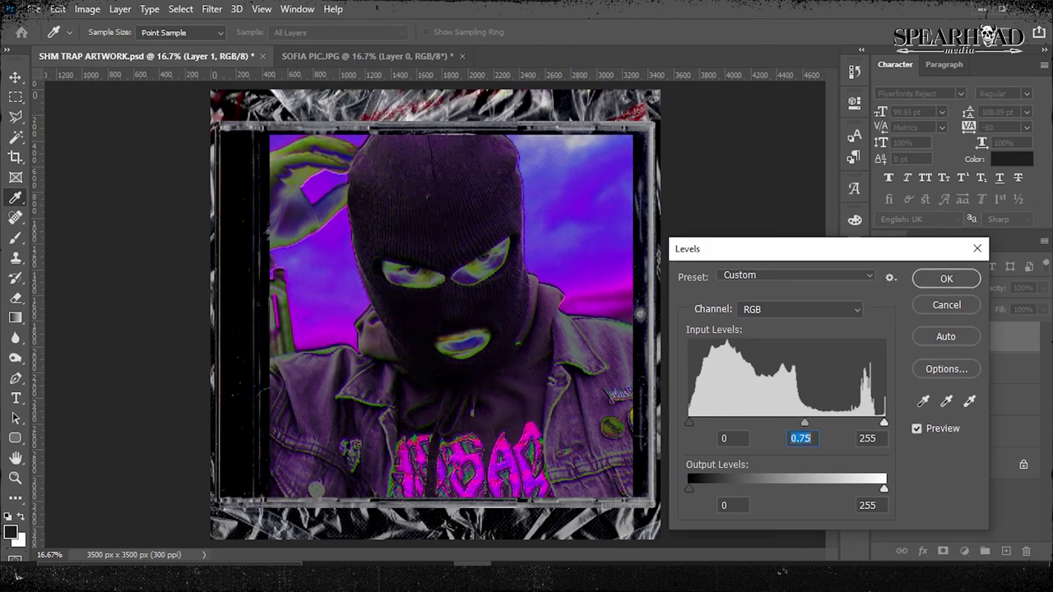
{"action": "key", "text": "Return"}
Add contrast to the photo with an S-shaped Curves adjustment.
{"action": "key", "text": "alt+i"}
{"action": "key", "text": "ctrl+m"}
{"action": "left_click_drag", "start_coordinate": [844, 251], "coordinate": [844, 274]}
{"action": "left_click_drag", "start_coordinate": [711, 384], "coordinate": [775, 304]}
{"action": "left_click_drag", "start_coordinate": [740, 139], "coordinate": [538, 172]}
{"action": "key", "text": "Return"}
Save the artwork as SHM TRAP ARTWORK COLOUR and bring in the SHM ASSET 114 paper texture.
{"action": "key", "text": "ctrl+shift+s"}
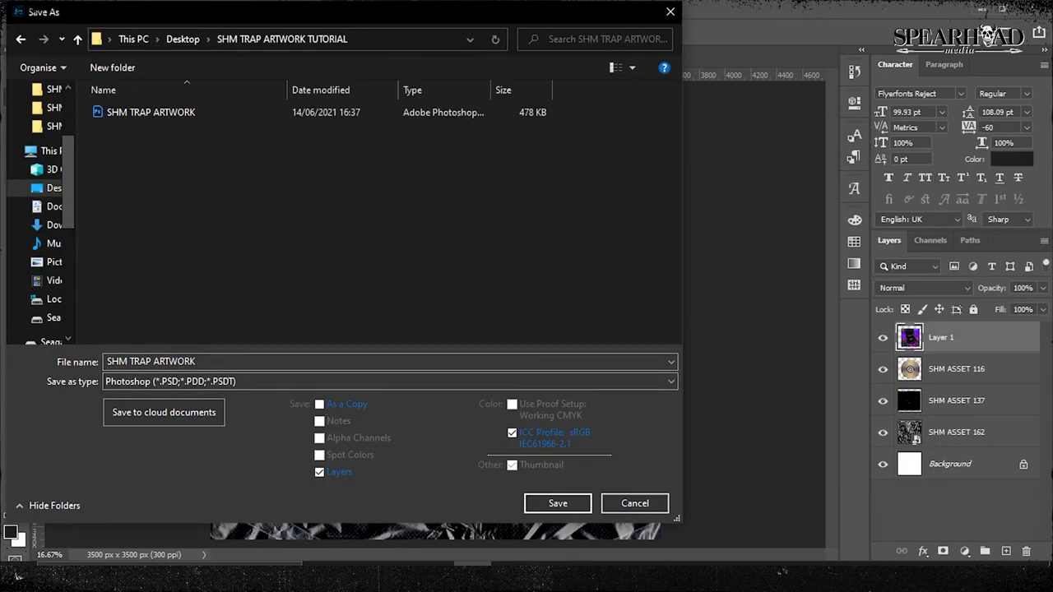
{"action": "type", "text": "COLOUR"}
{"action": "key", "text": "Return"}
{"action": "key", "text": "Return"}
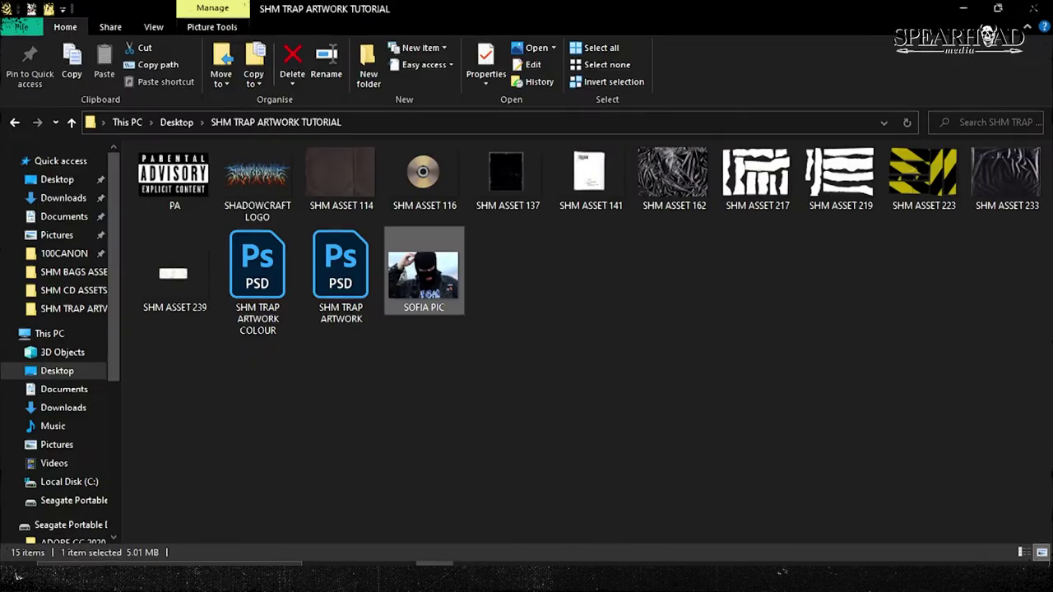
{"action": "left_click_drag", "start_coordinate": [341, 177], "coordinate": [387, 56]}
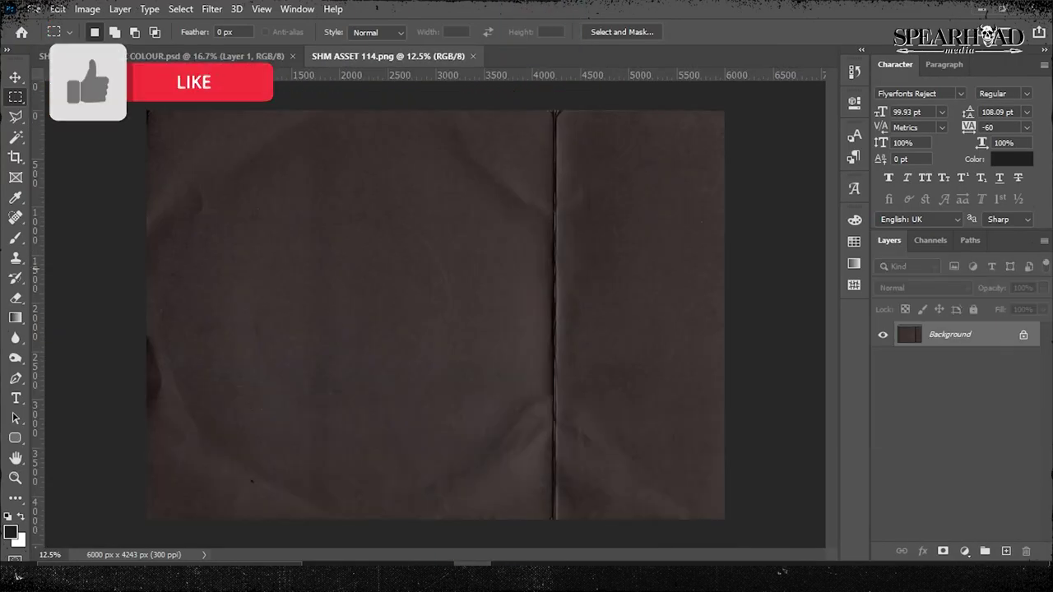
Crop the paper texture to a square and paste it into the CD artwork.
{"action": "key", "text": "c"}
{"action": "left_click_drag", "start_coordinate": [425, 272], "coordinate": [508, 272]}
{"action": "key", "text": "Return"}
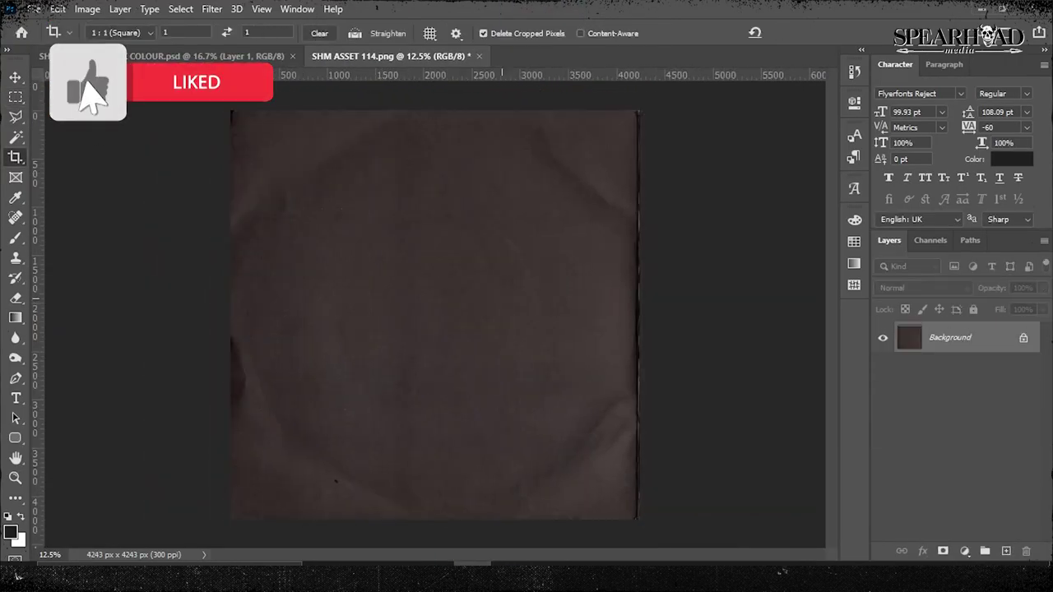
{"action": "key", "text": "ctrl+c"}
{"action": "left_click", "coordinate": [206, 56]}
{"action": "key", "text": "ctrl+v"}
Scale, rotate and position the pasted texture to cover the CD case.
{"action": "key", "text": "ctrl+t"}
{"action": "left_click_drag", "start_coordinate": [658, 92], "coordinate": [482, 200]}
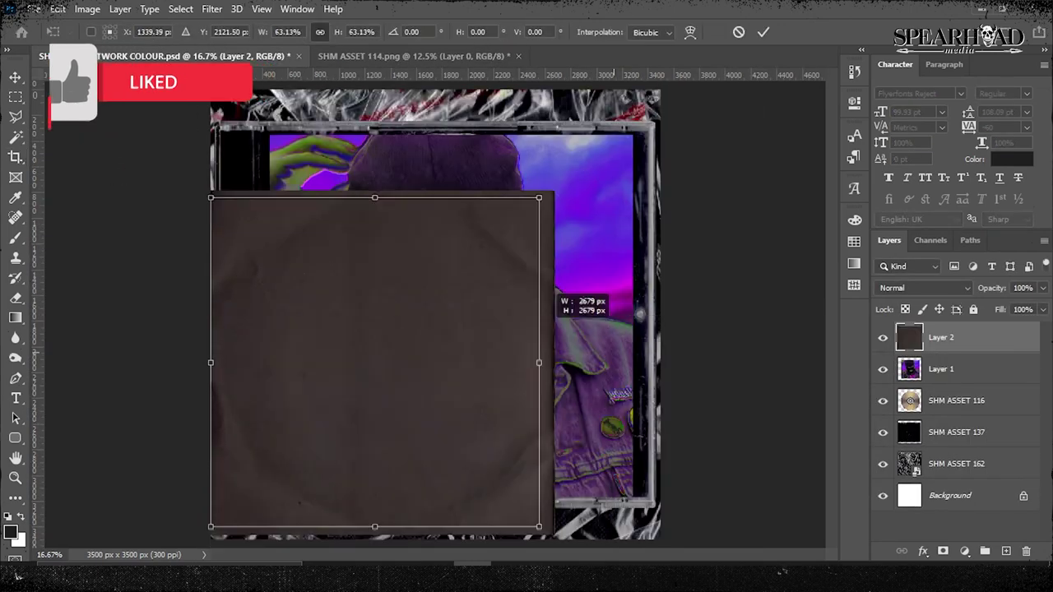
{"action": "left_click_drag", "start_coordinate": [370, 370], "coordinate": [444, 305]}
{"action": "left_click_drag", "start_coordinate": [297, 510], "coordinate": [305, 404]}
{"action": "left_click_drag", "start_coordinate": [601, 469], "coordinate": [654, 442]}
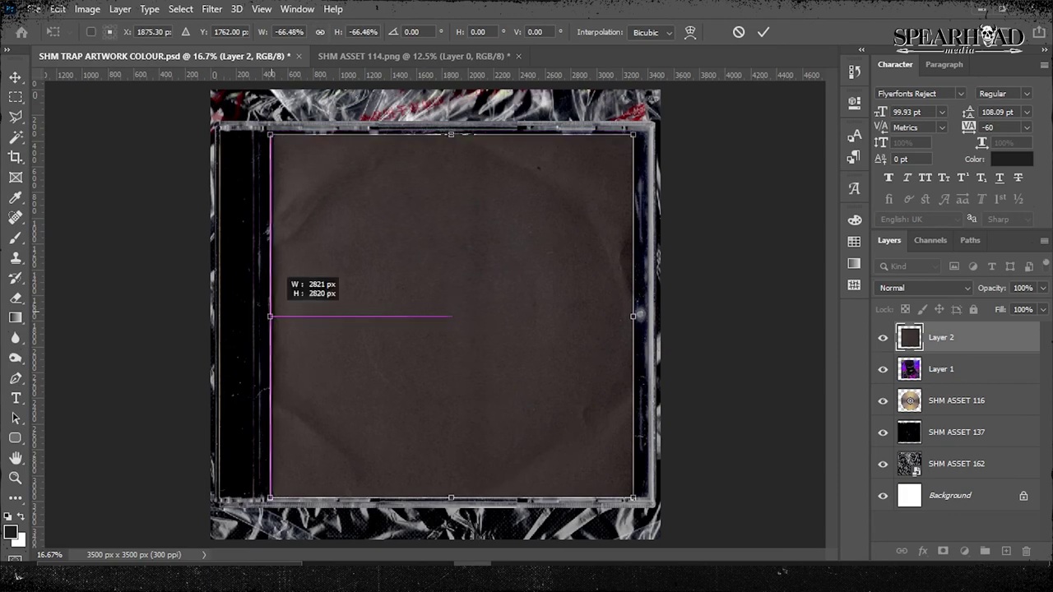
{"action": "key", "text": "Return"}
Set the texture layer's blend mode to Multiply and brighten it with Levels.
{"action": "key", "text": "c"}
{"action": "left_click", "coordinate": [925, 288]}
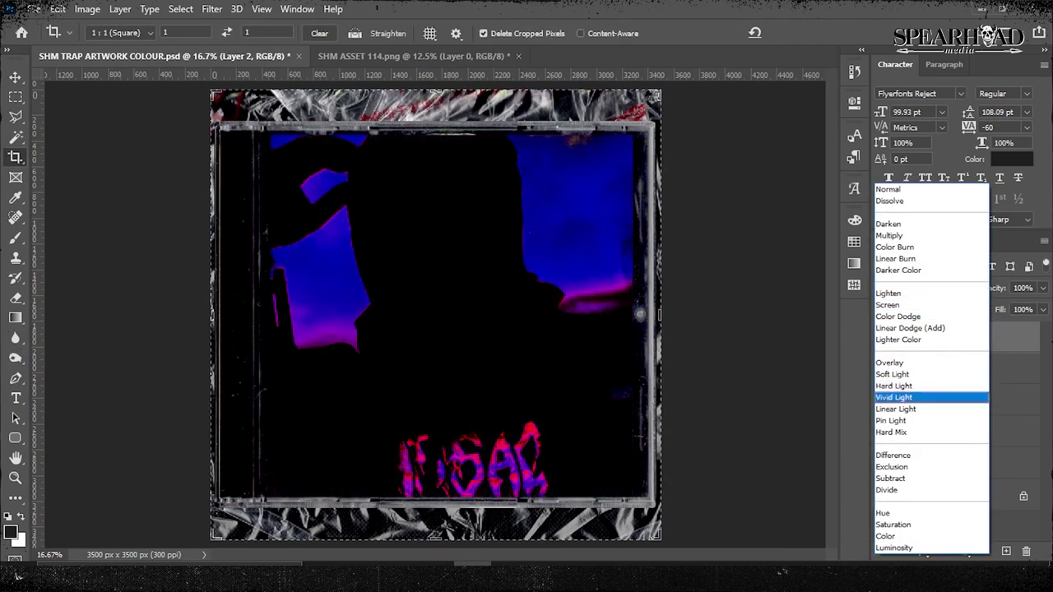
{"action": "key", "text": "Return"}
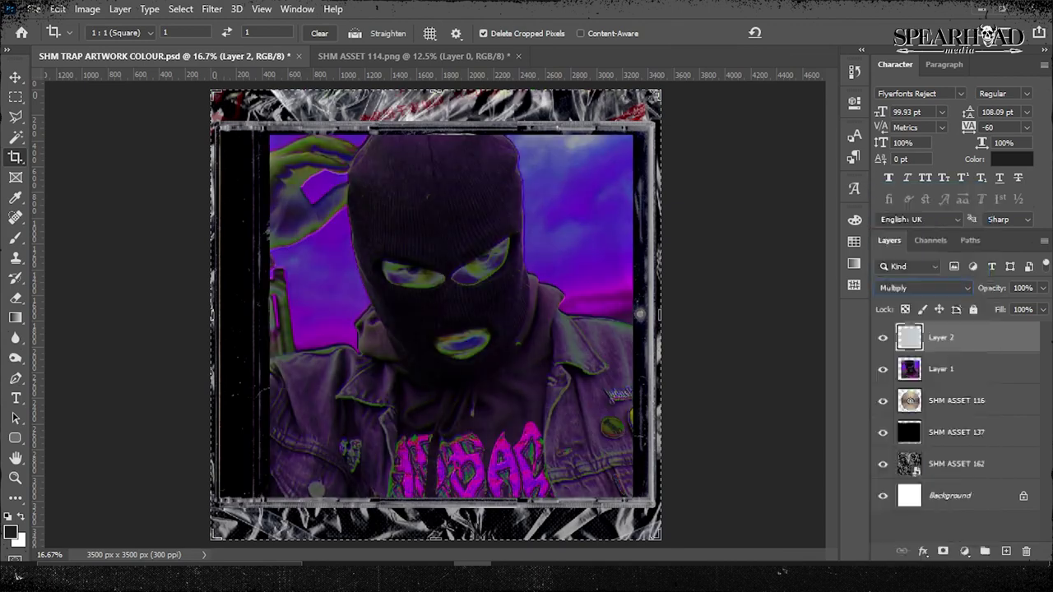
{"action": "key", "text": "ctrl+l"}
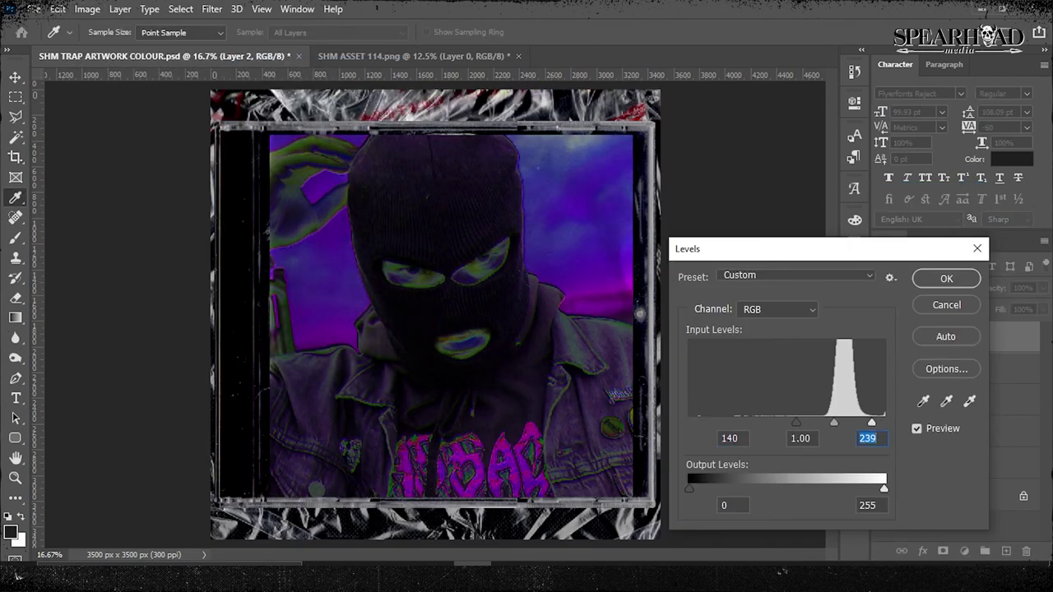
{"action": "key", "text": "Return"}
{"action": "key", "text": "c"}
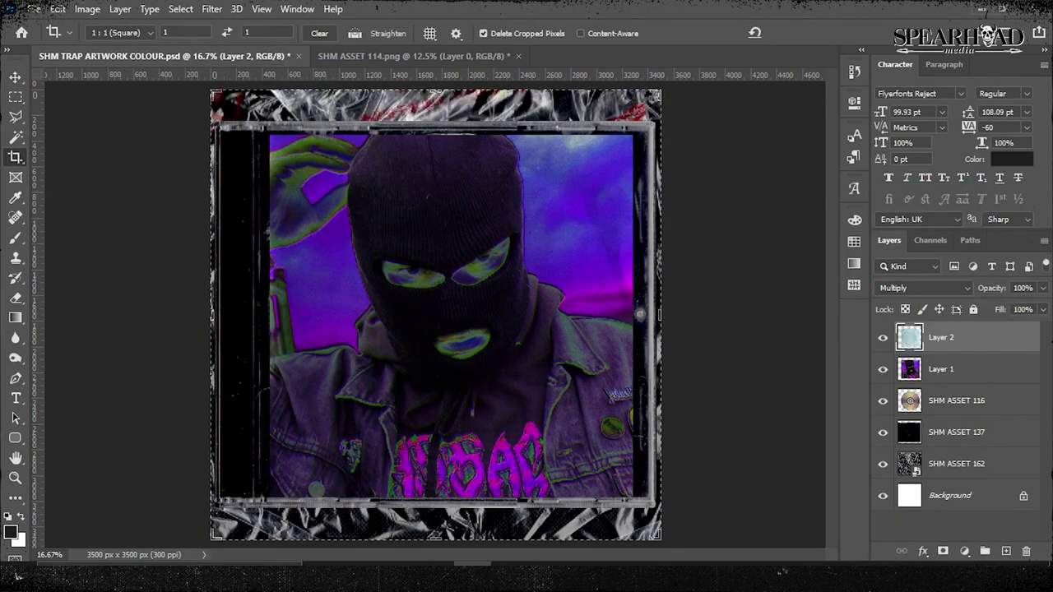
Lower the texture's saturation to -61 and select Layer 1 together with it.
{"action": "key", "text": "m"}
{"action": "key", "text": "alt+i"}
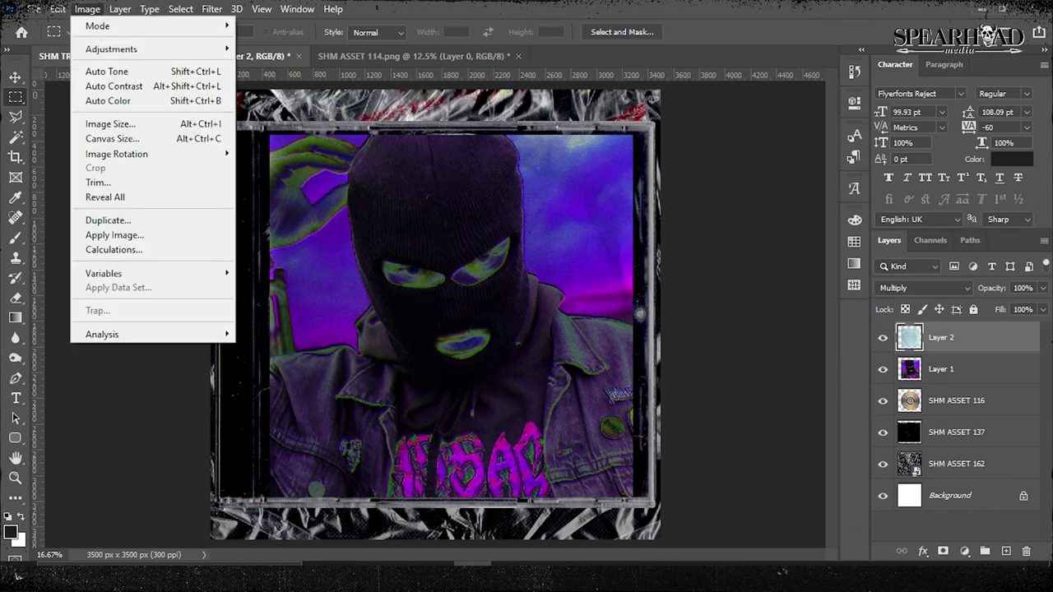
{"action": "key", "text": "a"}
{"action": "key", "text": "h"}
{"action": "key", "text": "Return"}
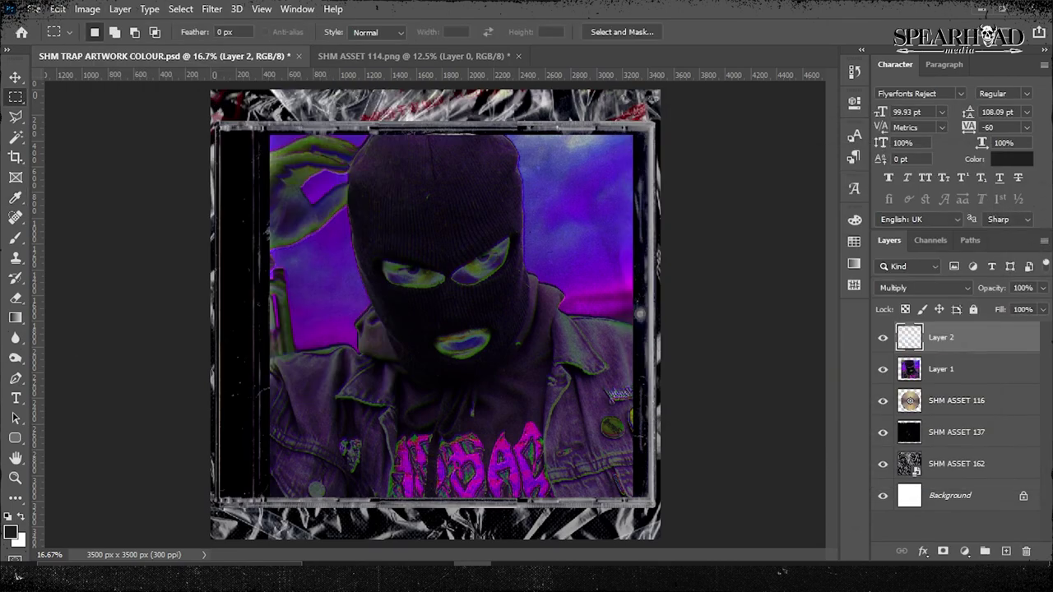
{"action": "left_click", "coordinate": [941, 370], "text": "shift"}
{"action": "key", "text": "ctrl+t"}
Bring the SHM ASSET 219 torn-paper strips into Photoshop and invert them to black.
{"action": "key", "text": "Escape"}
{"action": "key", "text": "alt+Tab"}
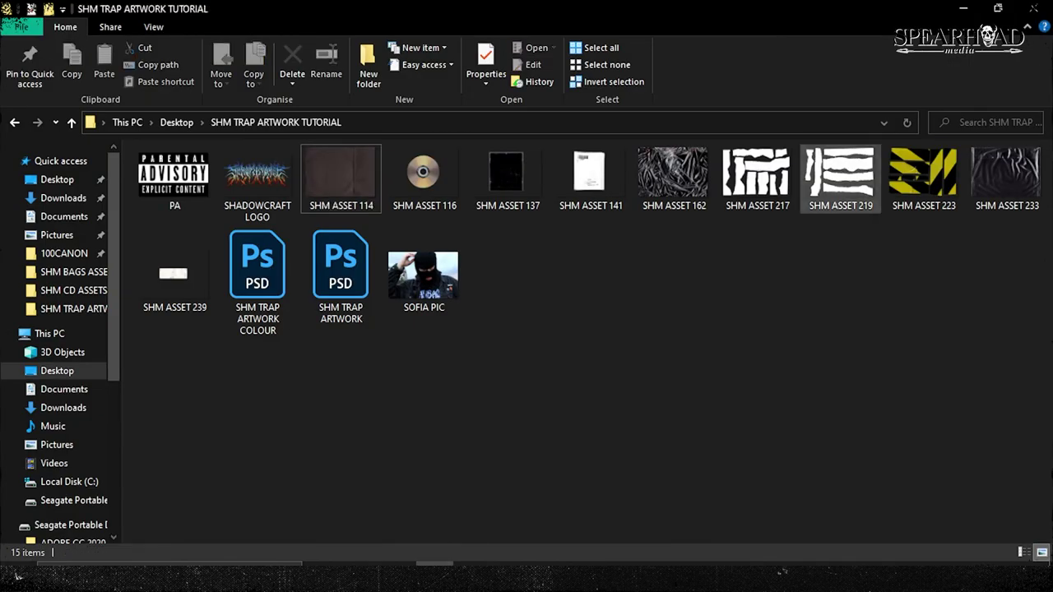
{"action": "left_click_drag", "start_coordinate": [836, 177], "coordinate": [717, 69]}
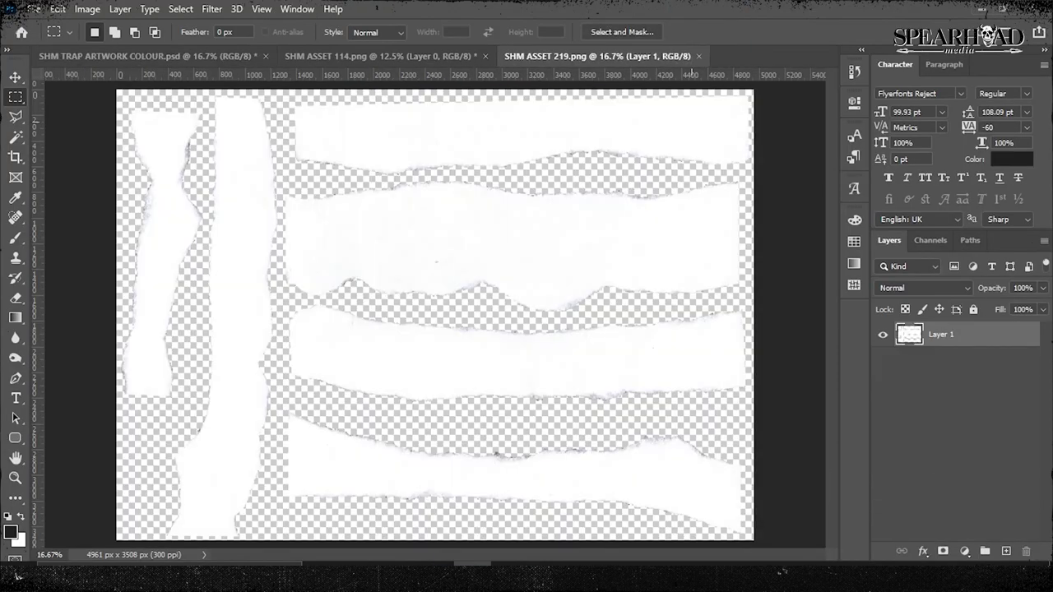
{"action": "key", "text": "ctrl+i"}
{"action": "key", "text": "ctrl+i"}
{"action": "key", "text": "ctrl+i"}
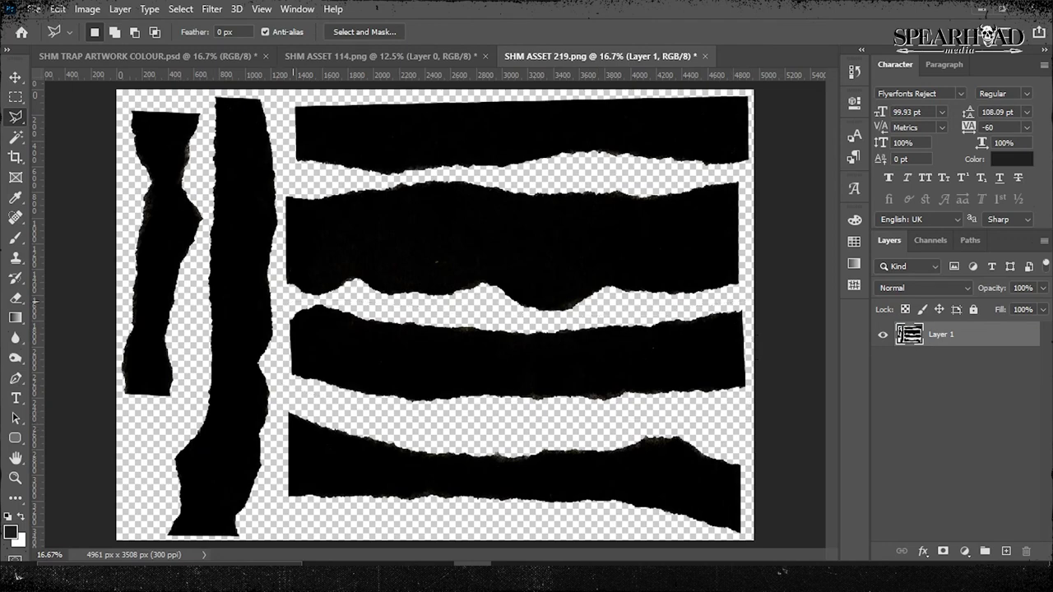
Paste one torn strip into the cover, rotated 90° and placed down the right side.
{"action": "key", "text": "ctrl+c"}
{"action": "left_click", "coordinate": [148, 55]}
{"action": "key", "text": "ctrl+v"}
{"action": "key", "text": "ctrl+t"}
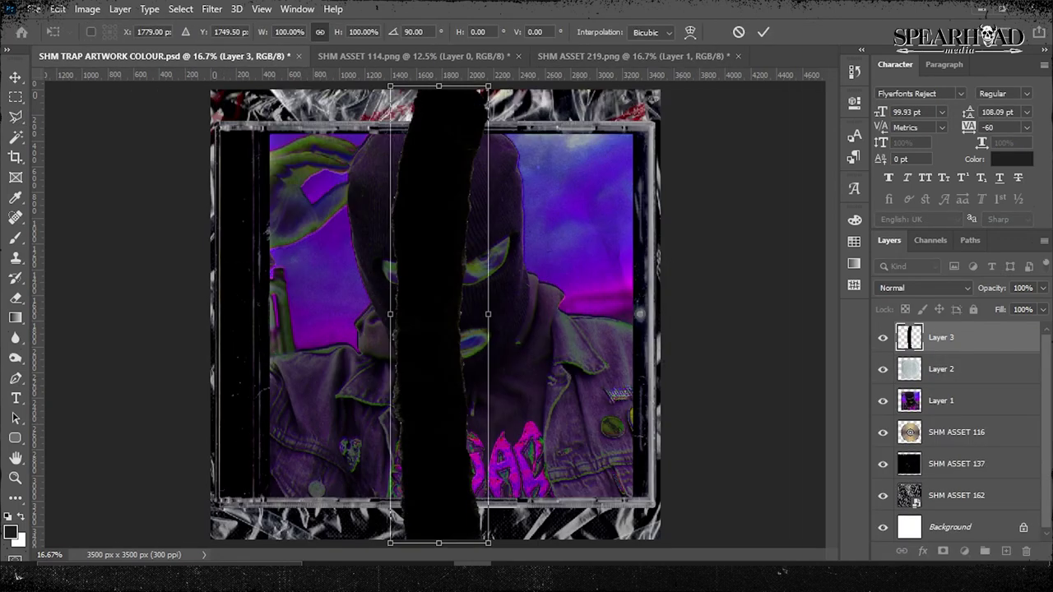
{"action": "mouse_move", "coordinate": [685, 313]}
{"action": "left_mouse_down"}
{"action": "mouse_move", "coordinate": [444, 527]}
{"action": "mouse_move", "coordinate": [460, 403]}
{"action": "mouse_move", "coordinate": [494, 296]}
{"action": "mouse_move", "coordinate": [604, 500]}
{"action": "mouse_move", "coordinate": [584, 539]}
{"action": "left_mouse_up"}
{"action": "key", "text": "Return"}
{"action": "key", "text": "ctrl+minus"}
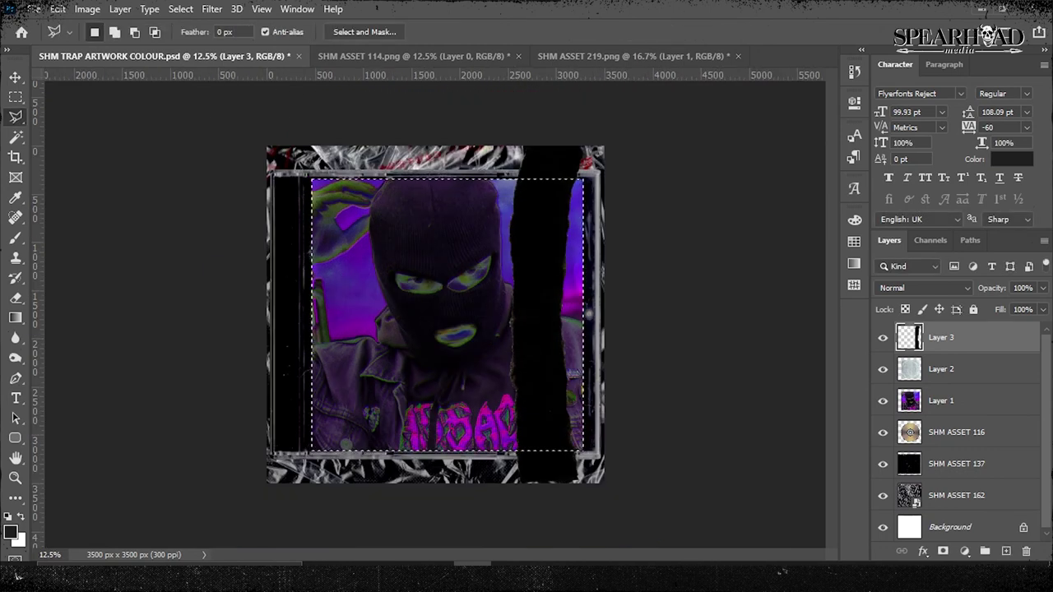
Duplicate the torn strip layer as Layer 4, undoing an accidental merge.
{"action": "key", "text": "ctrl+j"}
{"action": "key", "text": "alt+bracketleft"}
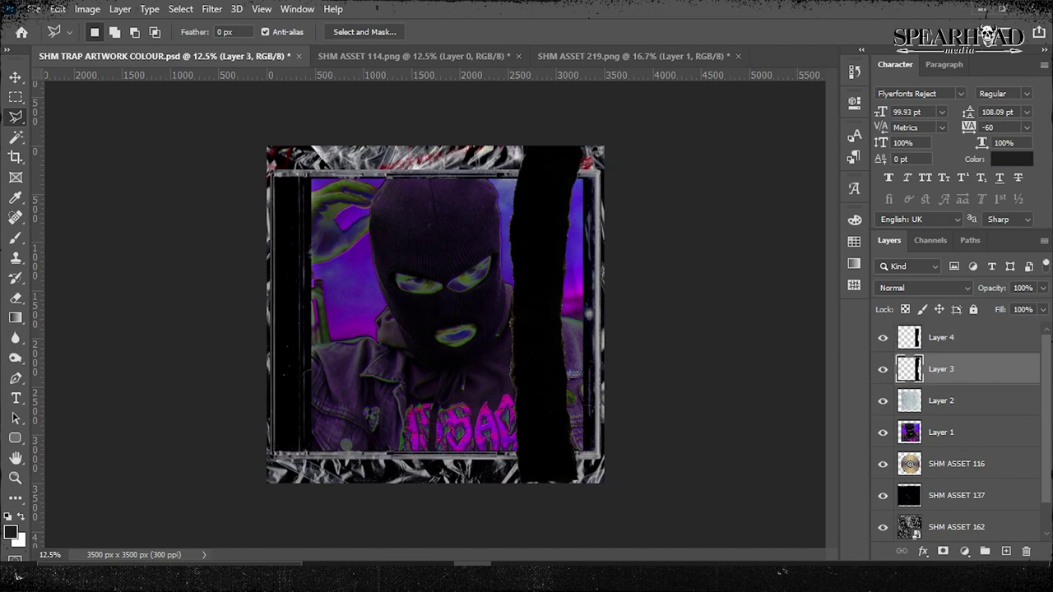
{"action": "key", "text": "ctrl+e"}
{"action": "key", "text": "ctrl+i"}
{"action": "key", "text": "alt+bracketright"}
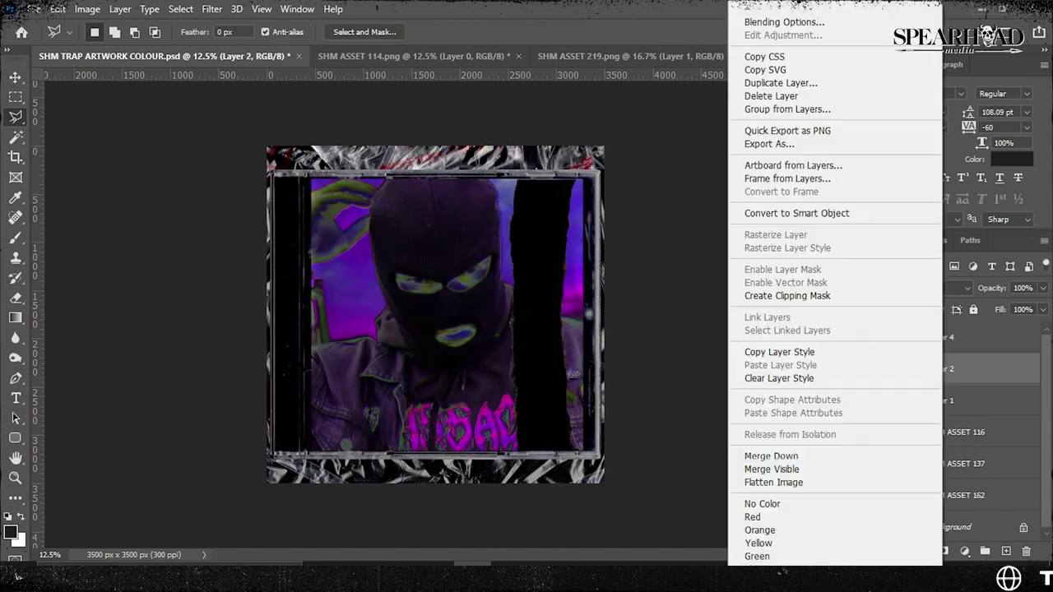
Undo the merge to restore the paper texture layer, then select the torn strip and texture layers.
{"action": "left_click", "coordinate": [771, 455]}
{"action": "key", "text": "ctrl+z"}
{"action": "left_click", "coordinate": [941, 338]}
{"action": "key", "text": "ctrl+plus"}
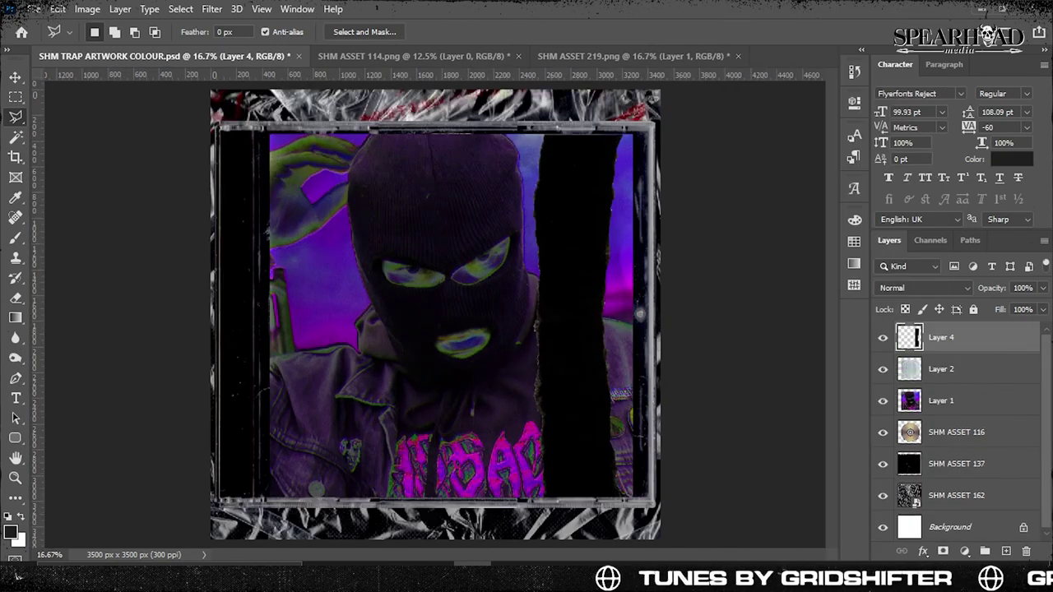
{"action": "left_click", "coordinate": [941, 369]}
{"action": "key", "text": "e"}
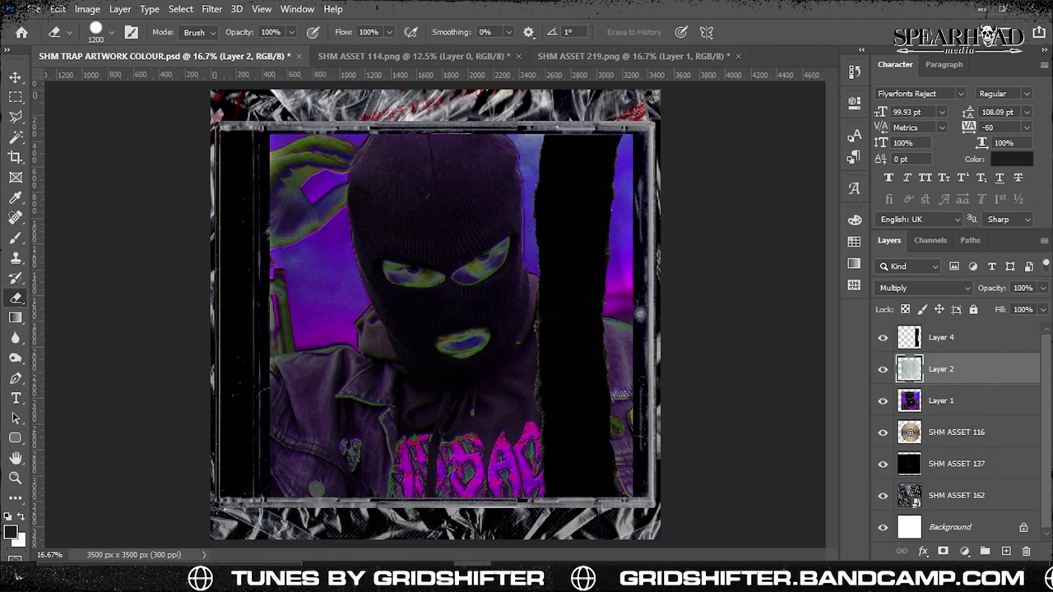
Step through the torn strip, paper texture and photo layers while inspecting the cover's top close up.
{"action": "key", "text": "alt+bracketright"}
{"action": "key", "text": "ctrl+plus"}
{"action": "scroll", "coordinate": [775, 353], "scroll_direction": "up", "scroll_amount": 3}
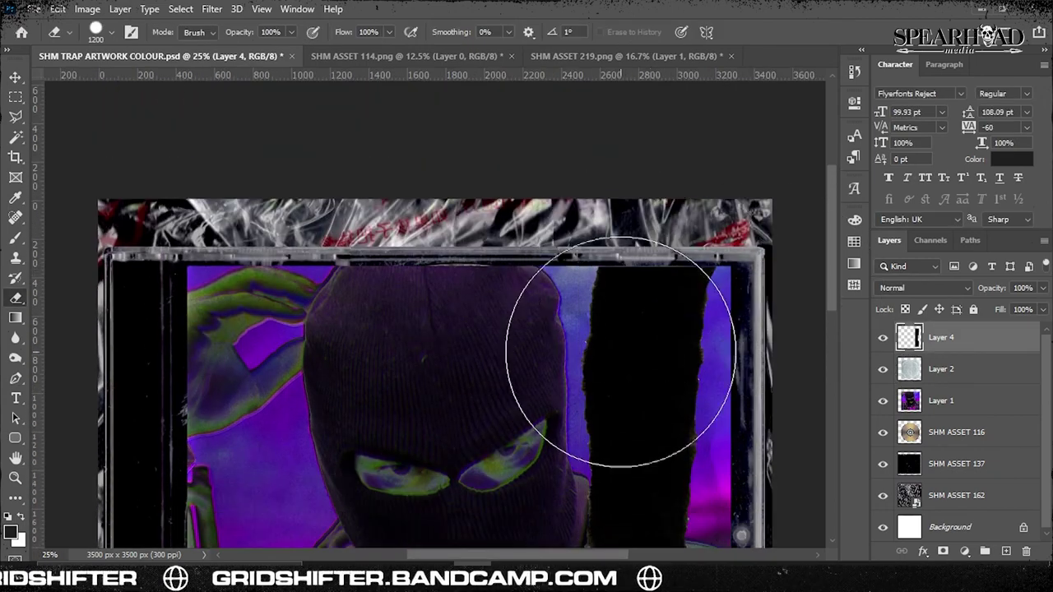
{"action": "scroll", "coordinate": [625, 263], "scroll_direction": "down", "scroll_amount": 3}
{"action": "scroll", "coordinate": [635, 164], "scroll_direction": "right", "scroll_amount": 2}
{"action": "key", "text": "alt+bracketleft"}
{"action": "scroll", "coordinate": [635, 505], "scroll_direction": "down", "scroll_amount": 3}
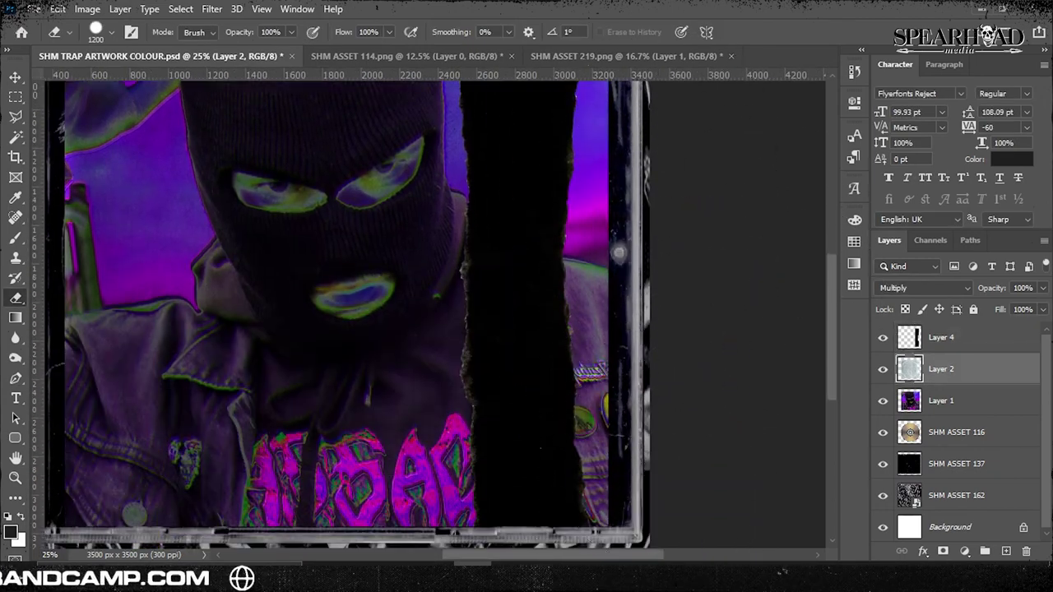
{"action": "key", "text": "alt+bracketleft"}
{"action": "scroll", "coordinate": [671, 183], "scroll_direction": "up", "scroll_amount": 3}
{"action": "key", "text": "ctrl+minus"}
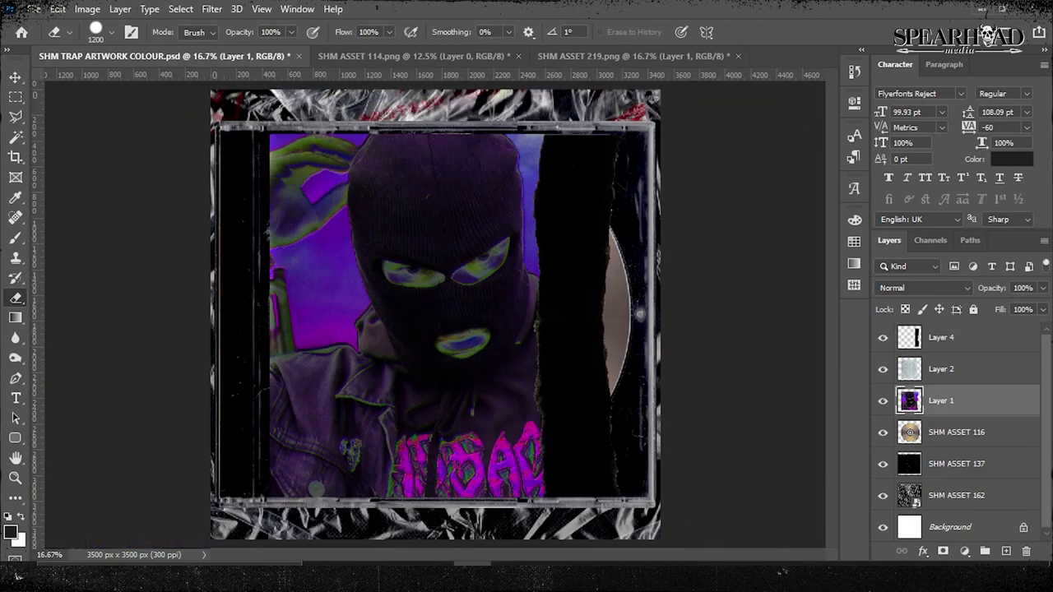
Hide the torn strip and paper texture layers so the photo layer shows unobstructed.
{"action": "key", "text": "alt+bracketright"}
{"action": "key", "text": "alt+bracketright"}
{"action": "key", "text": "ctrl+t"}
{"action": "key", "text": "Return"}
{"action": "key", "text": "e"}
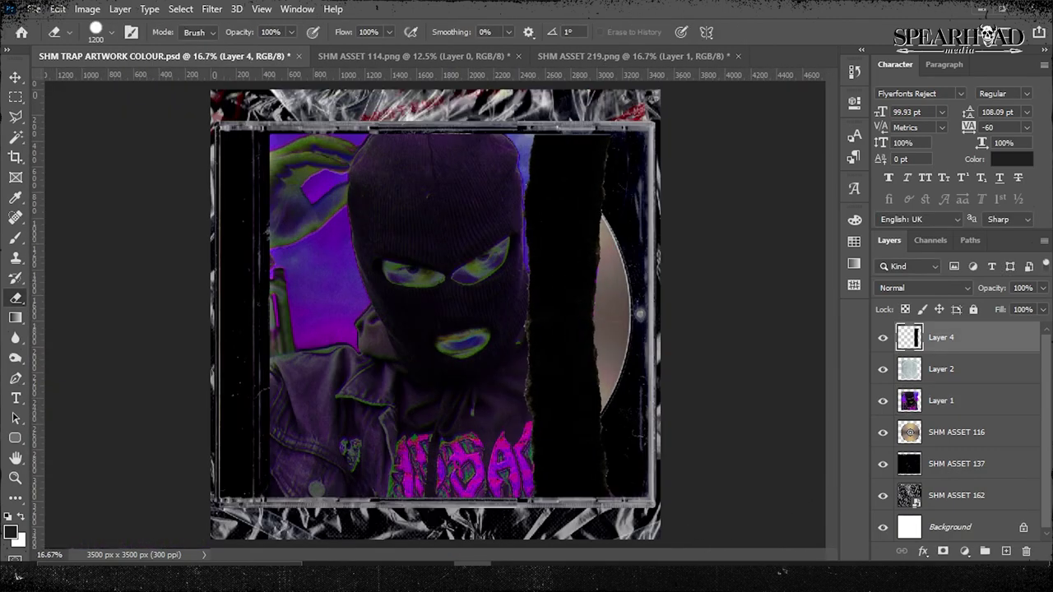
{"action": "key", "text": "ctrl+comma"}
{"action": "key", "text": "alt+bracketleft"}
{"action": "key", "text": "alt+bracketleft"}
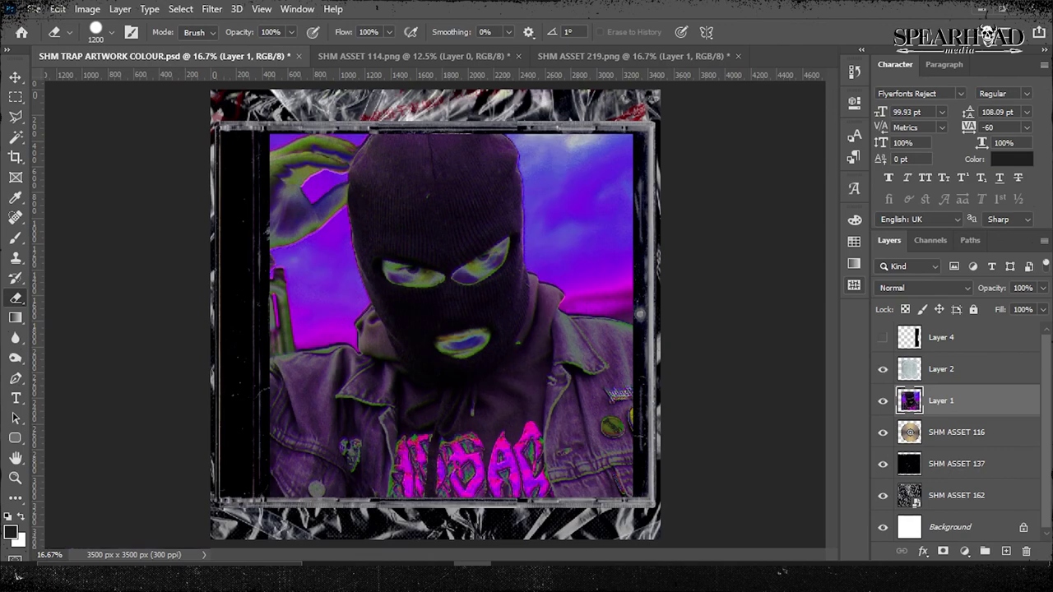
{"action": "key", "text": "alt+bracketright"}
{"action": "key", "text": "ctrl+comma"}
{"action": "key", "text": "alt+bracketleft"}
{"action": "right_click", "coordinate": [938, 401]}
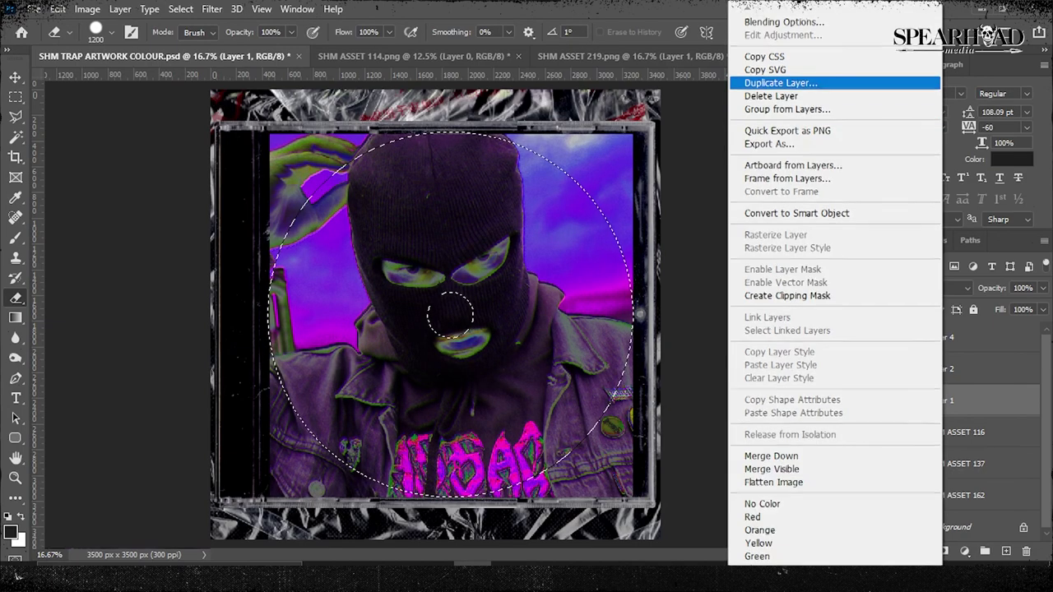
Back up the photo layer, delete everything outside the disc selection, and set it to Overlay.
{"action": "left_click", "coordinate": [780, 83]}
{"action": "key", "text": "alt+bracketleft"}
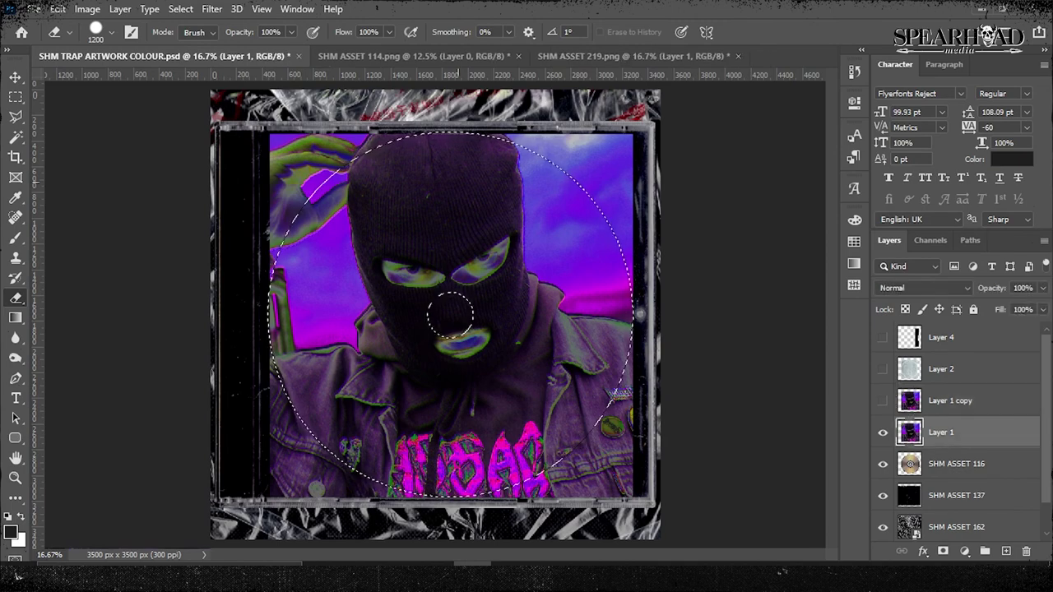
{"action": "key", "text": "m"}
{"action": "left_click", "coordinate": [316, 180]}
{"action": "key", "text": "Delete"}
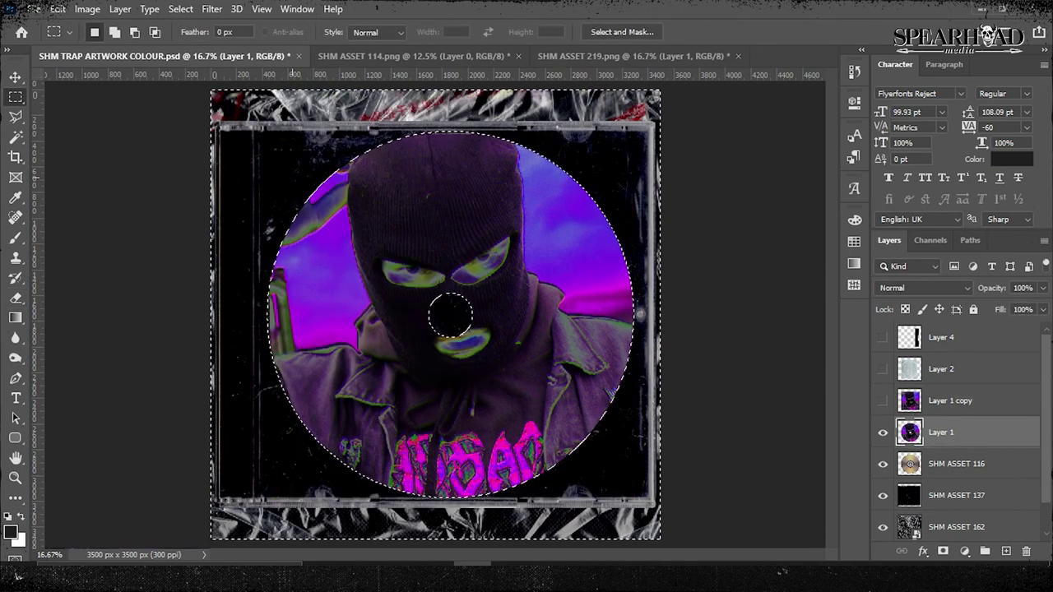
{"action": "left_click", "coordinate": [926, 288]}
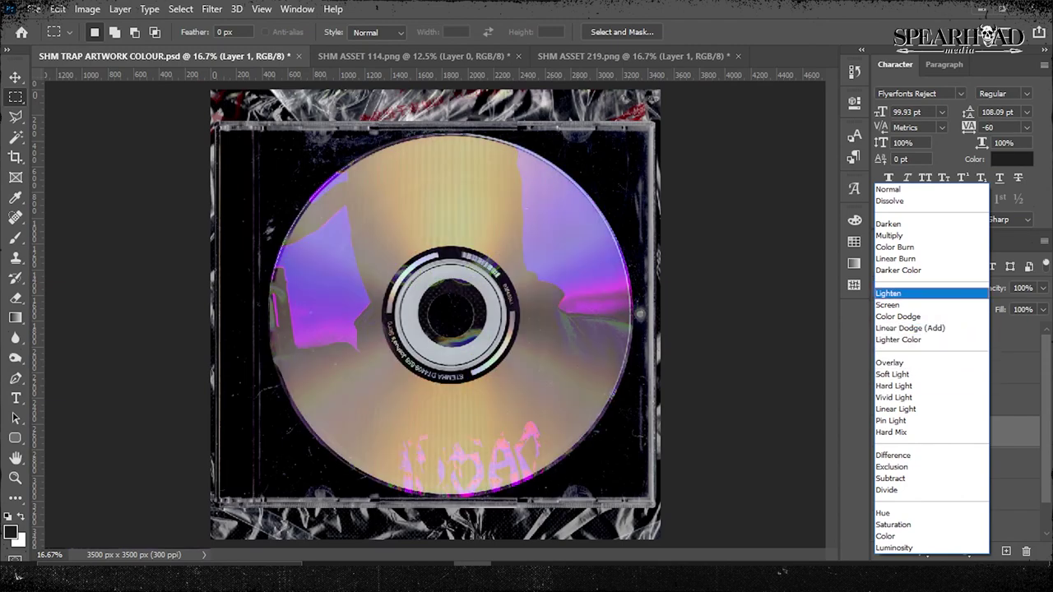
{"action": "key", "text": "Return"}
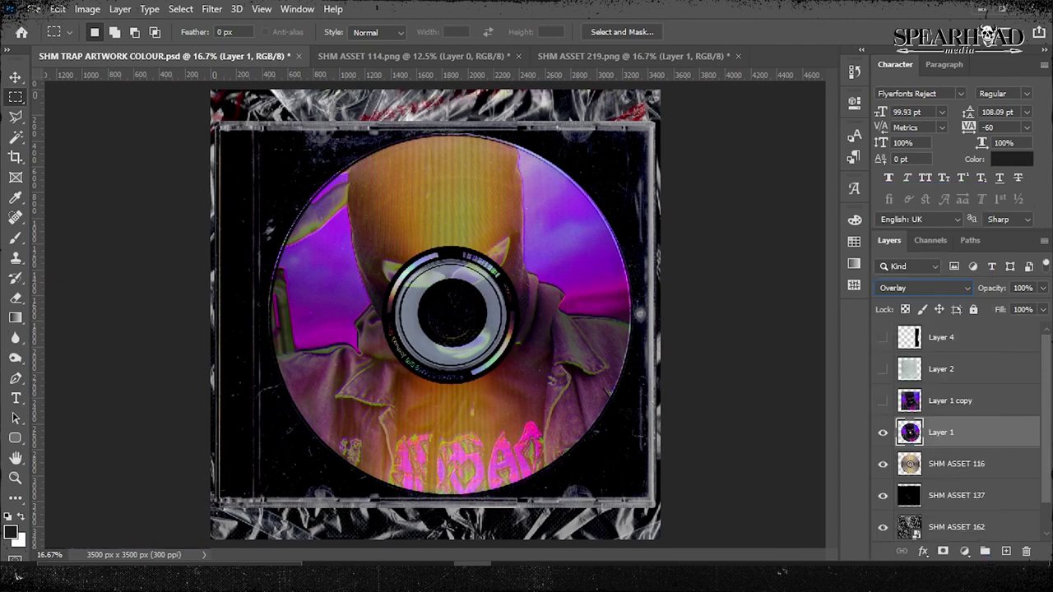
Rotate the CD layer SHM ASSET 116 by 60° and reselect the disc-shaped photo layer.
{"action": "key", "text": "alt+bracketleft"}
{"action": "key", "text": "ctrl+t"}
{"action": "left_click_drag", "start_coordinate": [646, 119], "coordinate": [656, 418]}
{"action": "key", "text": "Return"}
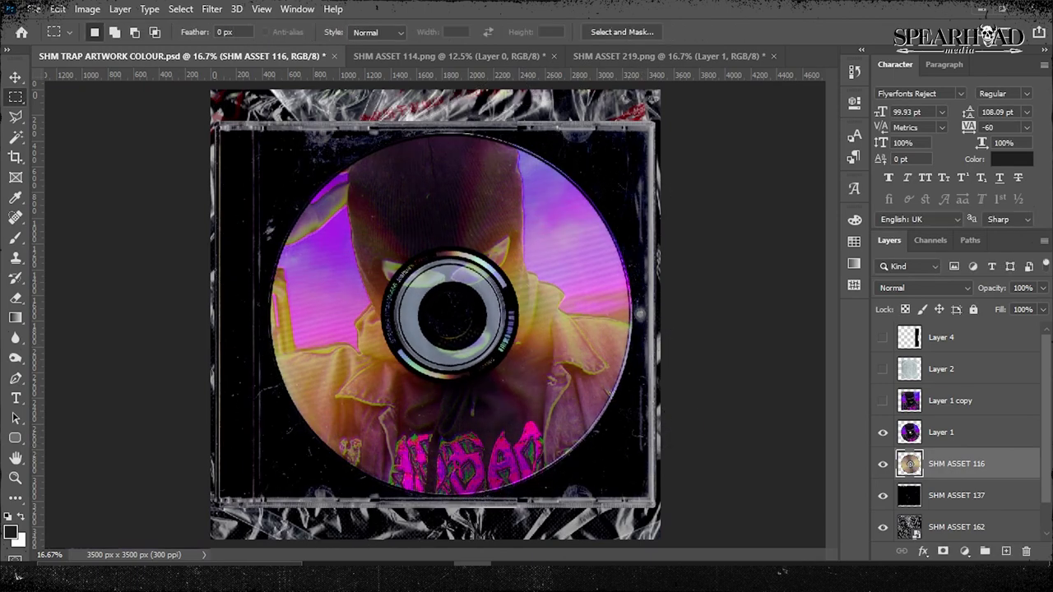
{"action": "left_click", "coordinate": [882, 401]}
{"action": "left_click", "coordinate": [883, 401]}
{"action": "left_click", "coordinate": [941, 432]}
{"action": "key", "text": "ctrl+plus"}
{"action": "key", "text": "ctrl+plus"}
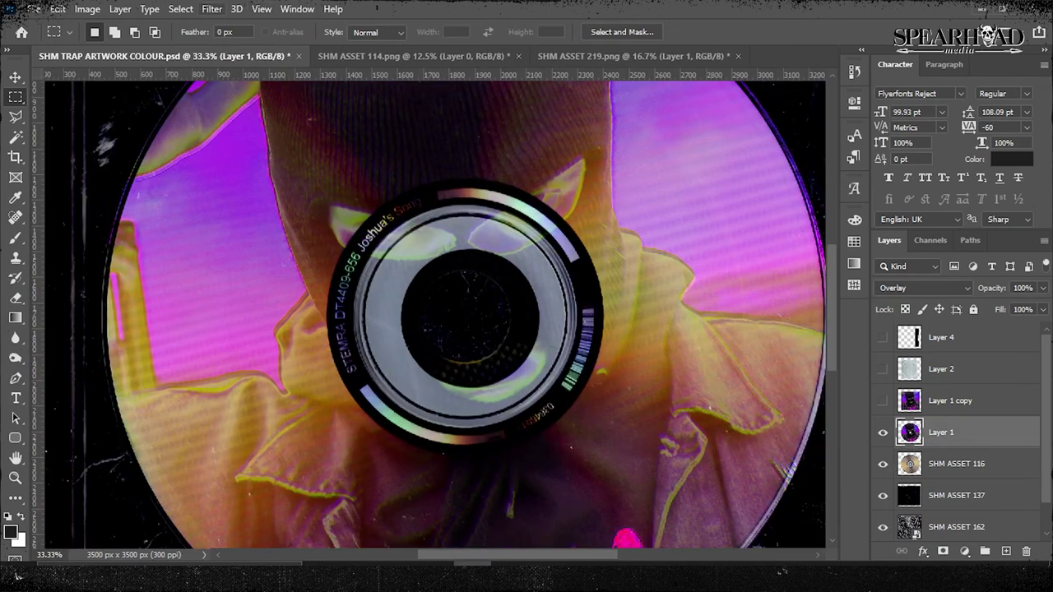
{"action": "left_click", "coordinate": [211, 8]}
Apply a Color Halftone filter with Max. Radius 8 and default channel angles to the disc photo.
{"action": "mouse_move", "coordinate": [271, 241]}
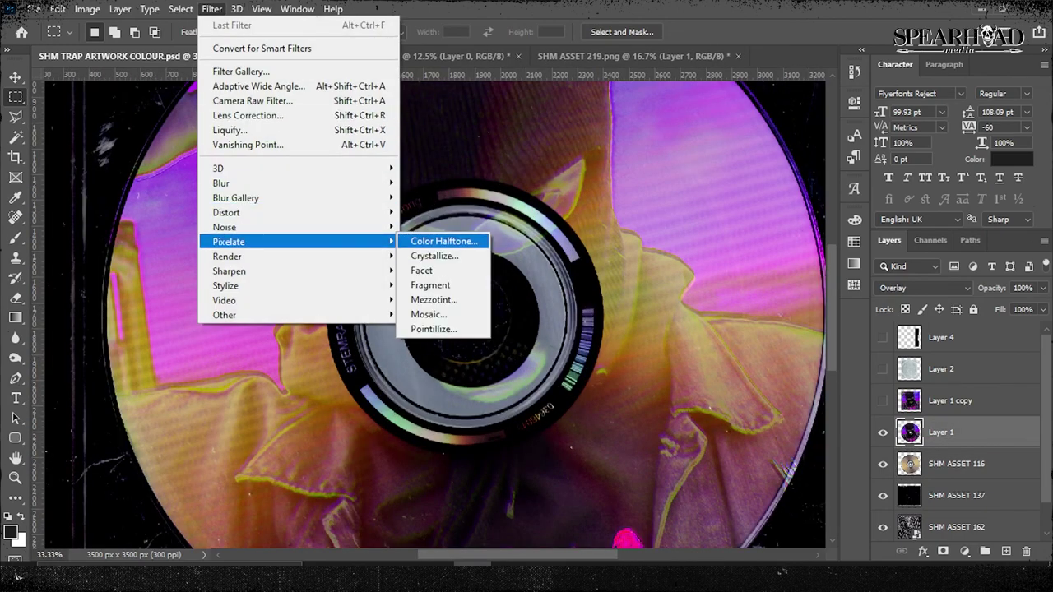
{"action": "left_click", "coordinate": [444, 241]}
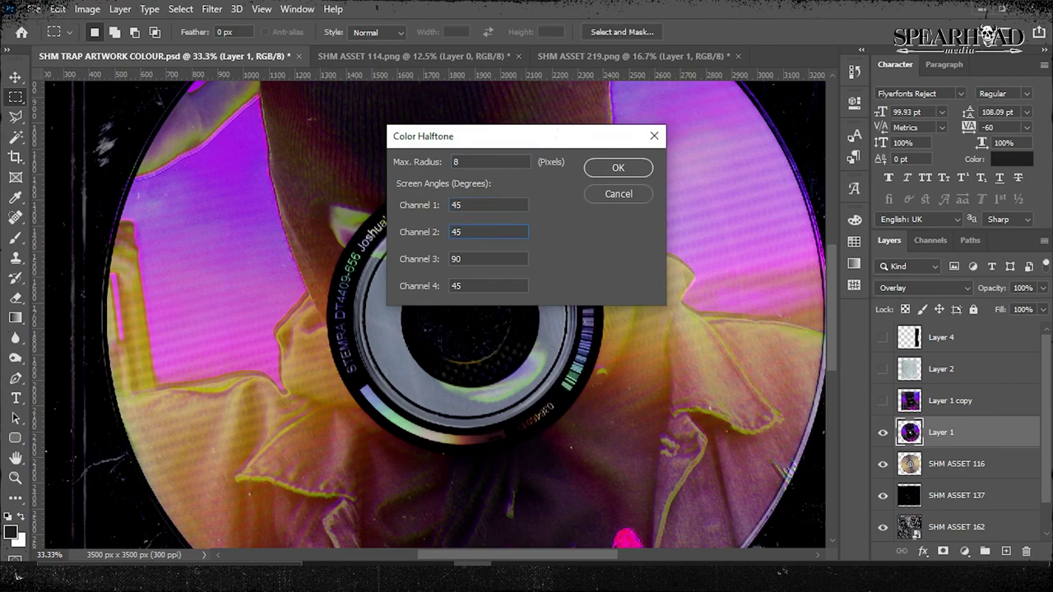
{"action": "key", "text": "Return"}
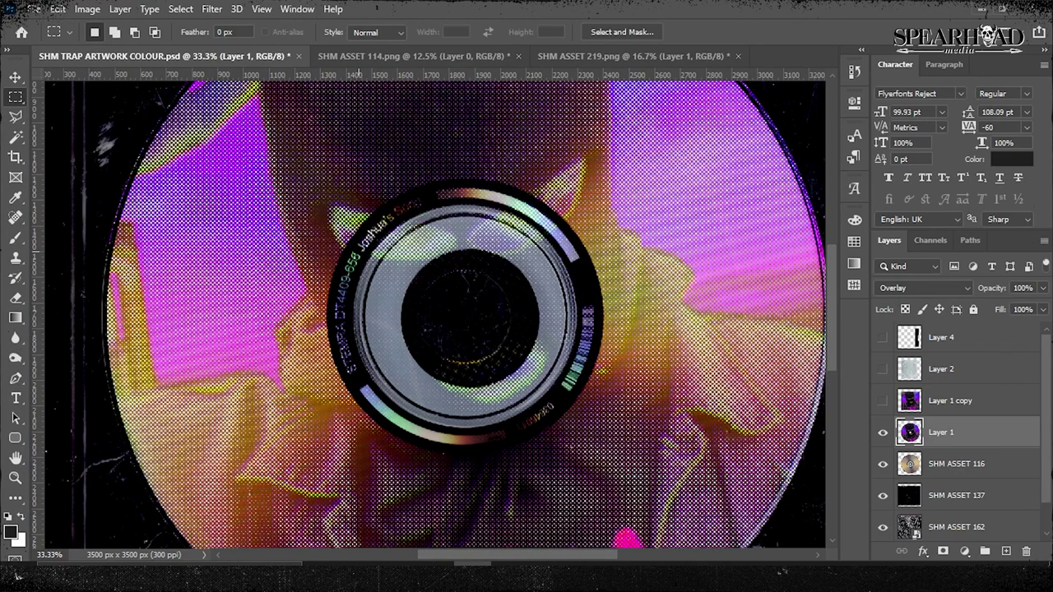
{"action": "key", "text": "ctrl+minus"}
{"action": "key", "text": "ctrl+minus"}
{"action": "key", "text": "ctrl+minus"}
{"action": "key", "text": "ctrl+plus"}
{"action": "key", "text": "ctrl+plus"}
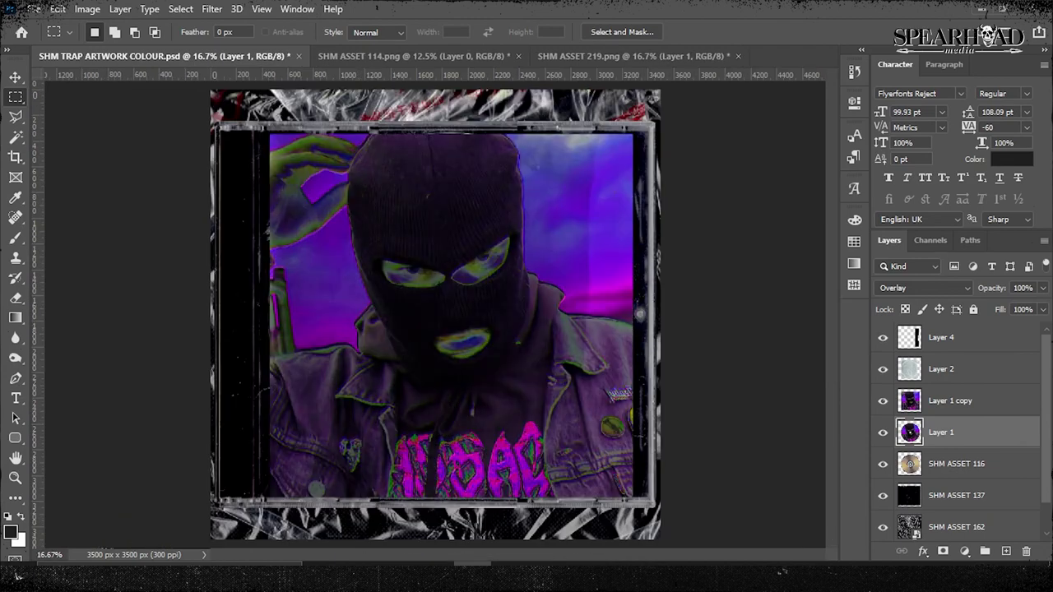
{"action": "left_click", "coordinate": [941, 337]}
Try erasing the dark right-hand strip with a soft round 600 px eraser, then undo it.
{"action": "key", "text": "e"}
{"action": "left_click", "coordinate": [950, 400]}
{"action": "left_click_drag", "start_coordinate": [576, 140], "coordinate": [575, 494]}
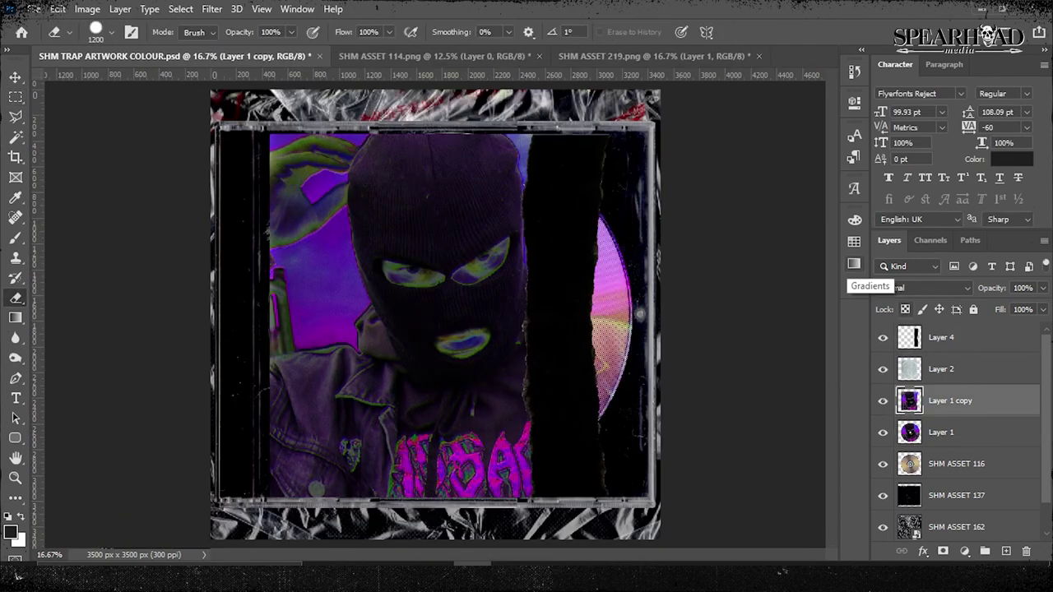
{"action": "left_click", "coordinate": [942, 337]}
{"action": "left_click", "coordinate": [112, 32]}
{"action": "double_click", "coordinate": [106, 211]}
{"action": "left_click_drag", "start_coordinate": [553, 139], "coordinate": [559, 494]}
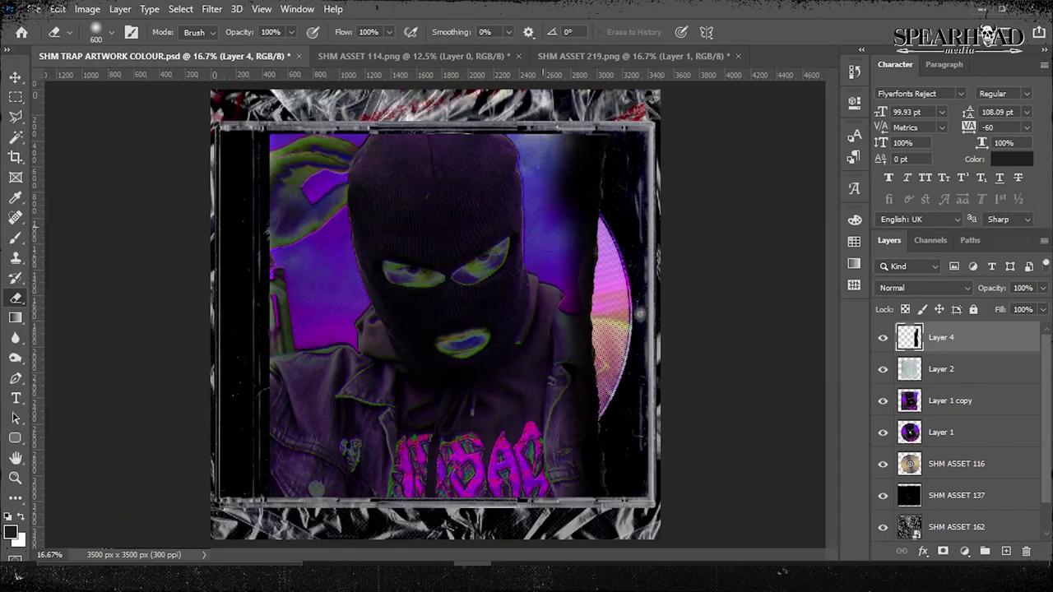
{"action": "key", "text": "ctrl+z"}
{"action": "key", "text": "ctrl+shift+z"}
{"action": "key", "text": "ctrl+z"}
Retry the strip erase with a 300 px eraser, undo it, and enlarge the eraser to 700 px.
{"action": "left_click", "coordinate": [112, 32]}
{"action": "key", "text": "Return"}
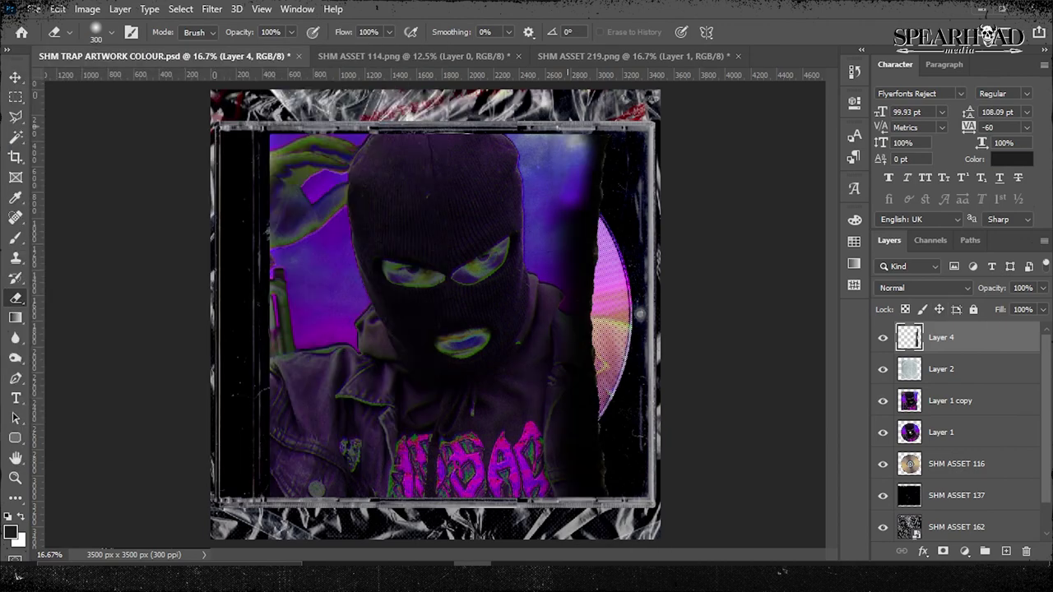
{"action": "left_click_drag", "start_coordinate": [568, 165], "coordinate": [568, 493]}
{"action": "key", "text": "ctrl+z"}
{"action": "left_click_drag", "start_coordinate": [575, 140], "coordinate": [576, 313]}
{"action": "key", "text": "ctrl+z"}
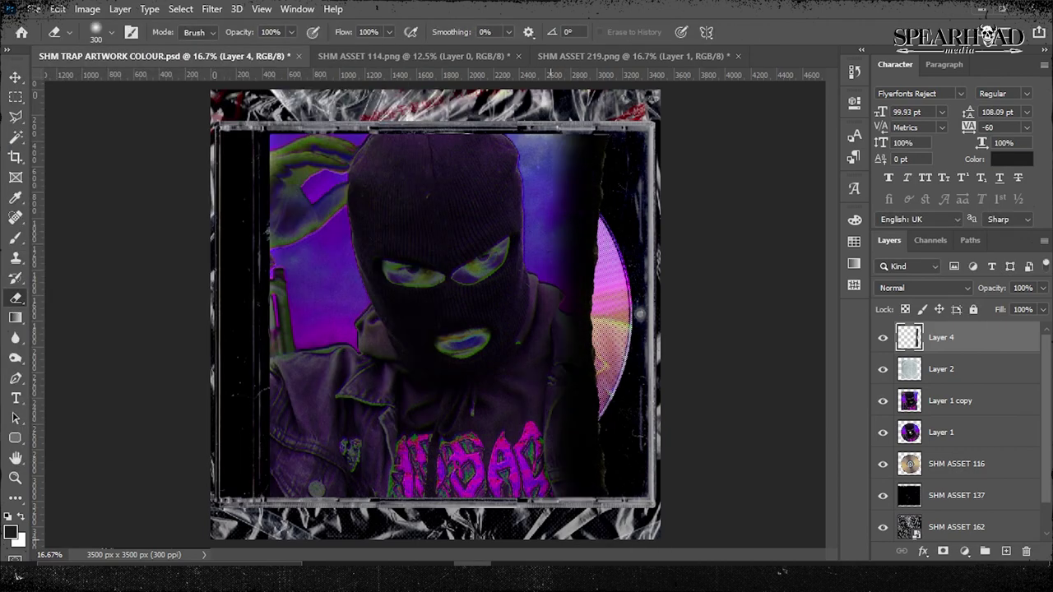
{"action": "key", "text": "ctrl+l"}
{"action": "key", "text": "Escape"}
{"action": "key", "text": "e"}
{"action": "left_click", "coordinate": [95, 32]}
{"action": "key", "text": "Return"}
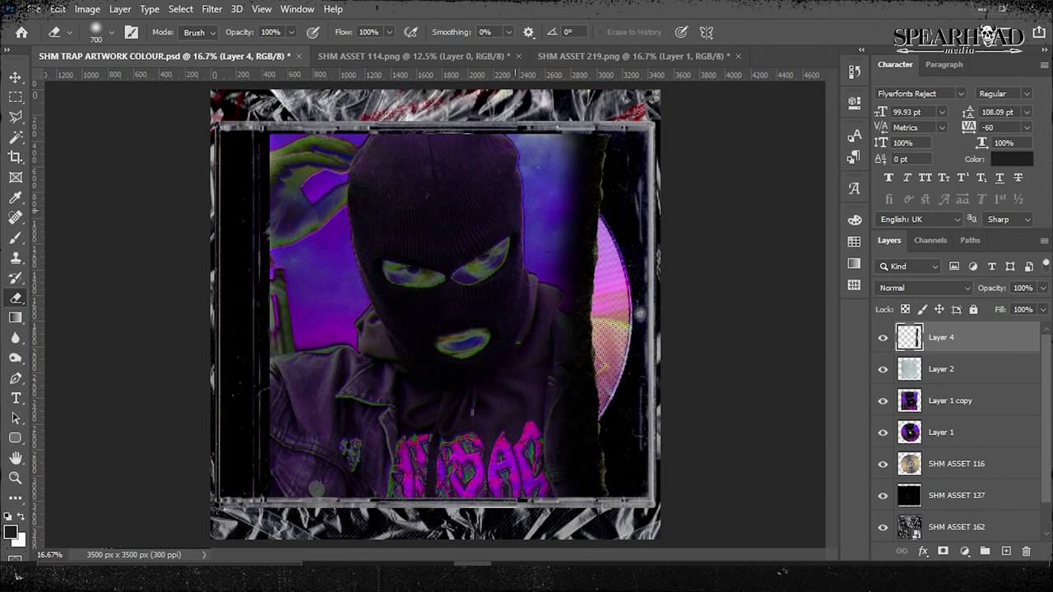
Clear the selection and shift the Layer 4 strip's hue by +22.
{"action": "key", "text": "ctrl+plus"}
{"action": "scroll", "coordinate": [434, 314], "scroll_direction": "down", "scroll_amount": 3}
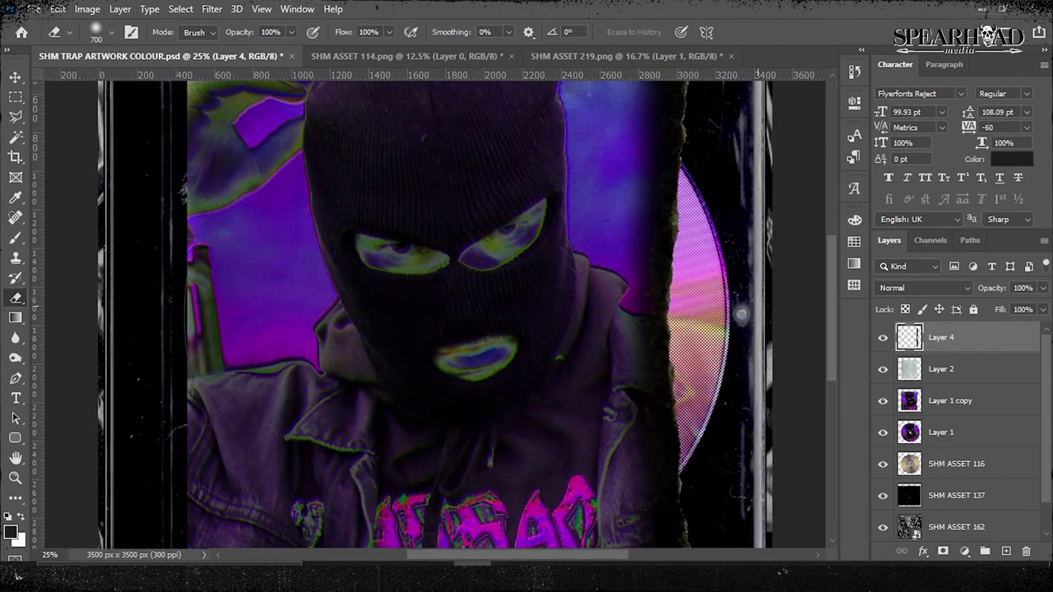
{"action": "right_click", "coordinate": [930, 369]}
{"action": "key", "text": "Escape"}
{"action": "key", "text": "ctrl+minus"}
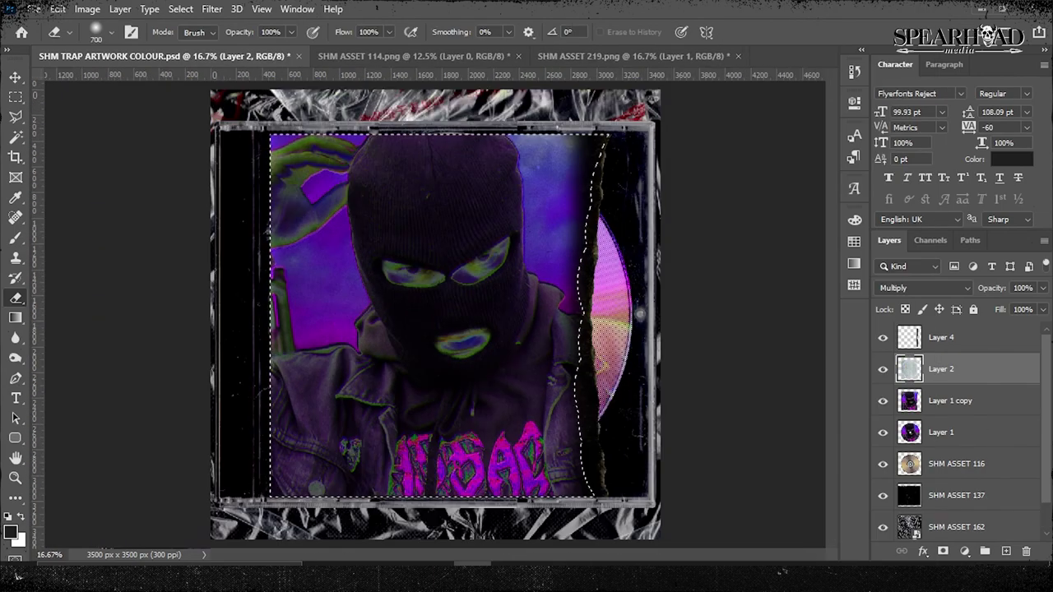
{"action": "key", "text": "i"}
{"action": "key", "text": "ctrl+d"}
{"action": "key", "text": "alt+bracketright"}
{"action": "key", "text": "ctrl+u"}
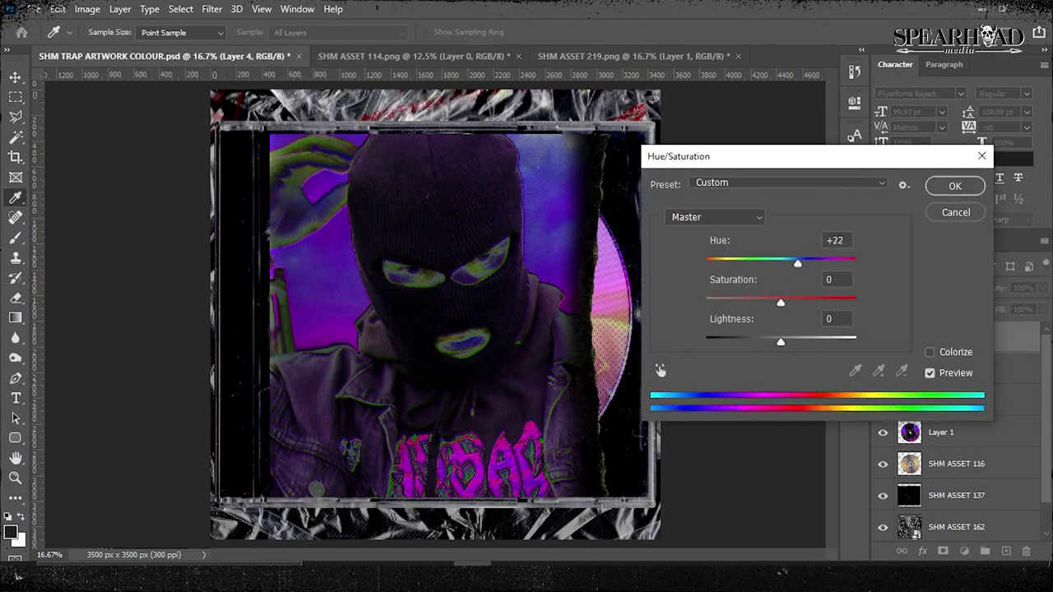
{"action": "key", "text": "Return"}
Rotate the Layer 1 CD disc and close the SHM ASSET 114 document.
{"action": "key", "text": "alt+bracketleft"}
{"action": "key", "text": "alt+bracketleft"}
{"action": "key", "text": "alt+bracketleft"}
{"action": "key", "text": "ctrl+t"}
{"action": "left_click_drag", "start_coordinate": [177, 130], "coordinate": [777, 285]}
{"action": "key", "text": "Return"}
{"action": "key", "text": "m"}
{"action": "key", "text": "ctrl+plus"}
{"action": "key", "text": "ctrl+minus"}
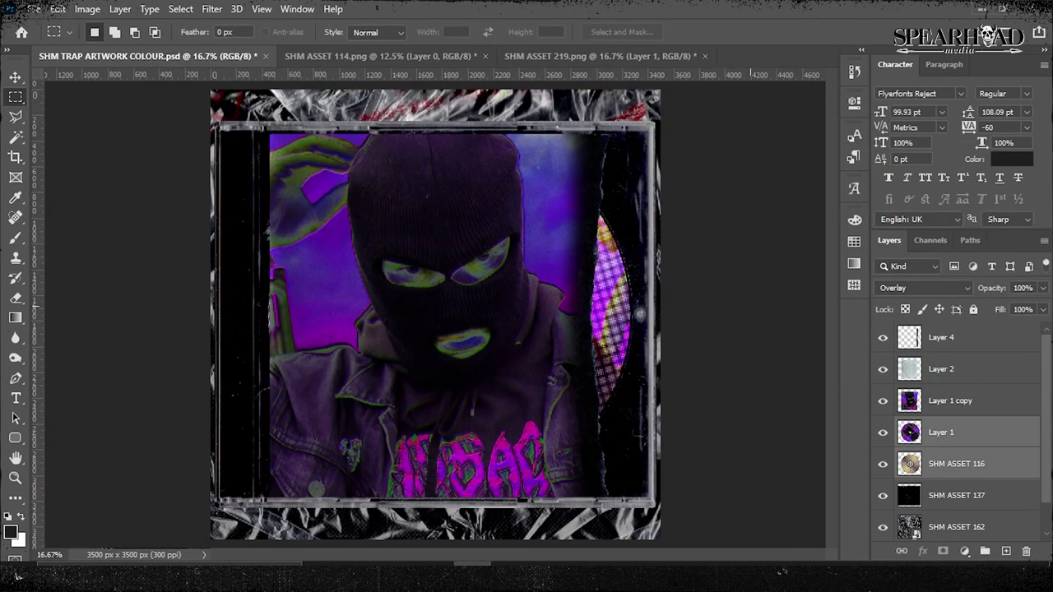
{"action": "key", "text": "ctrl+Tab"}
{"action": "key", "text": "ctrl+w"}
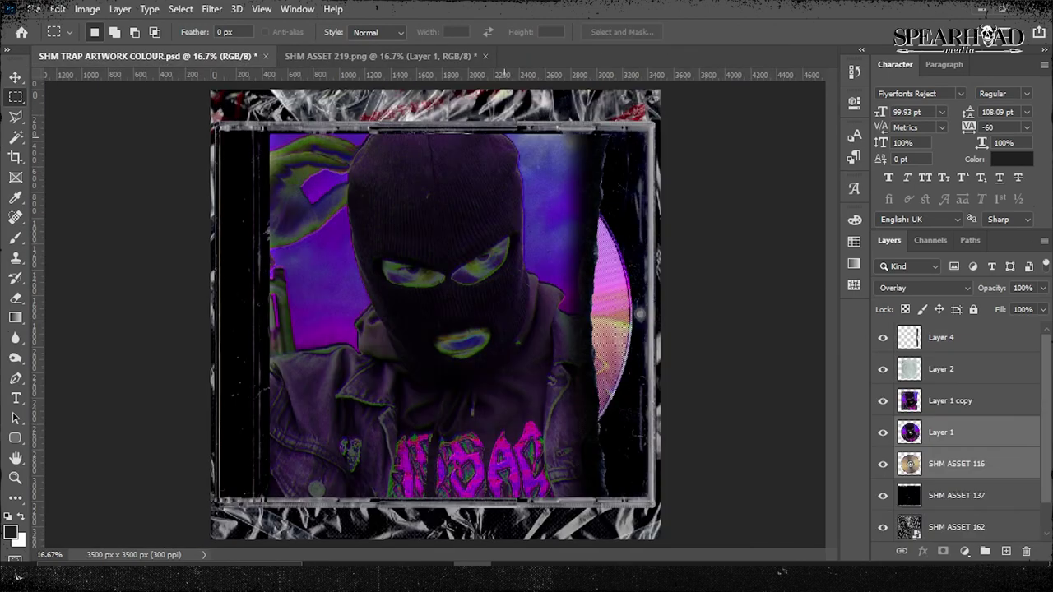
Merge the chosen layers into one and rename it CD COVER.
{"action": "right_click", "coordinate": [946, 400]}
{"action": "left_click", "coordinate": [764, 469]}
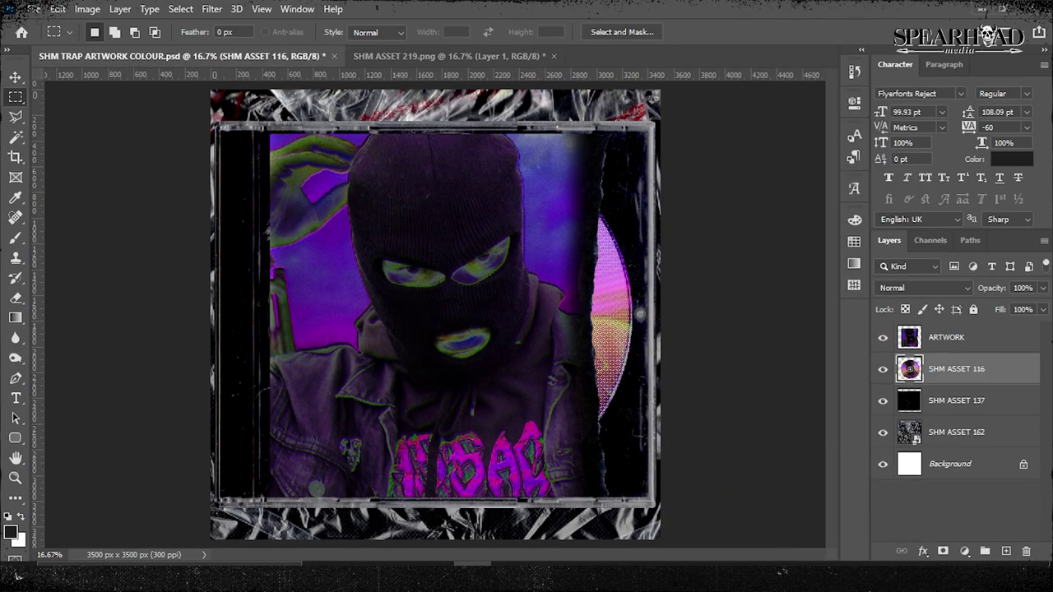
{"action": "double_click", "coordinate": [946, 401]}
{"action": "type", "text": "CD COVER"}
{"action": "key", "text": "Return"}
{"action": "left_click", "coordinate": [956, 432]}
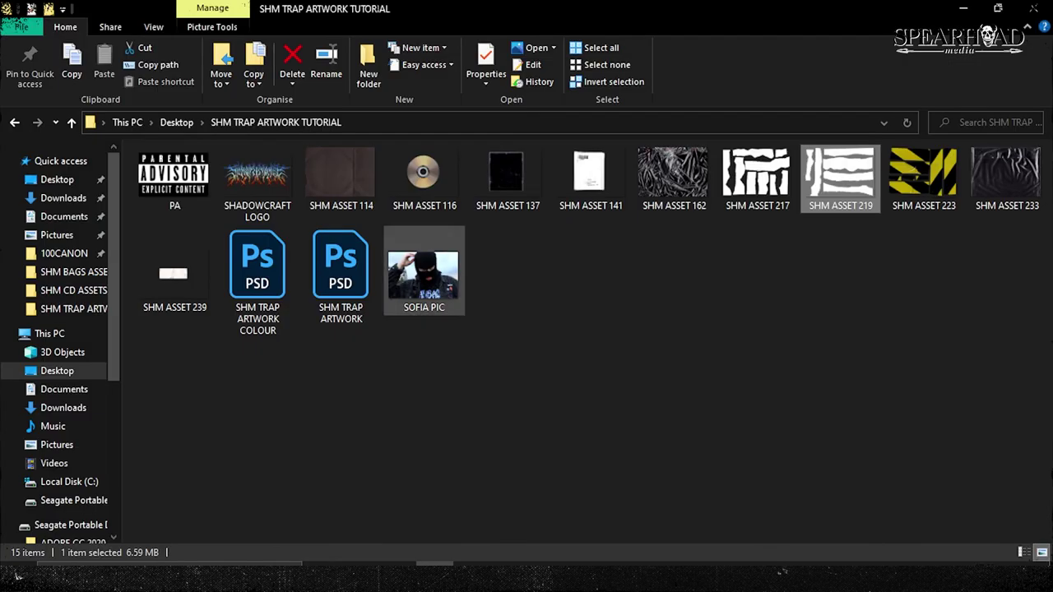
Open SHADOWCRAFT LOGO, SHM ASSET 239 and SHM ASSET 141 in Photoshop from Explorer.
{"action": "left_click", "coordinate": [257, 177]}
{"action": "left_click", "coordinate": [174, 273], "text": "ctrl"}
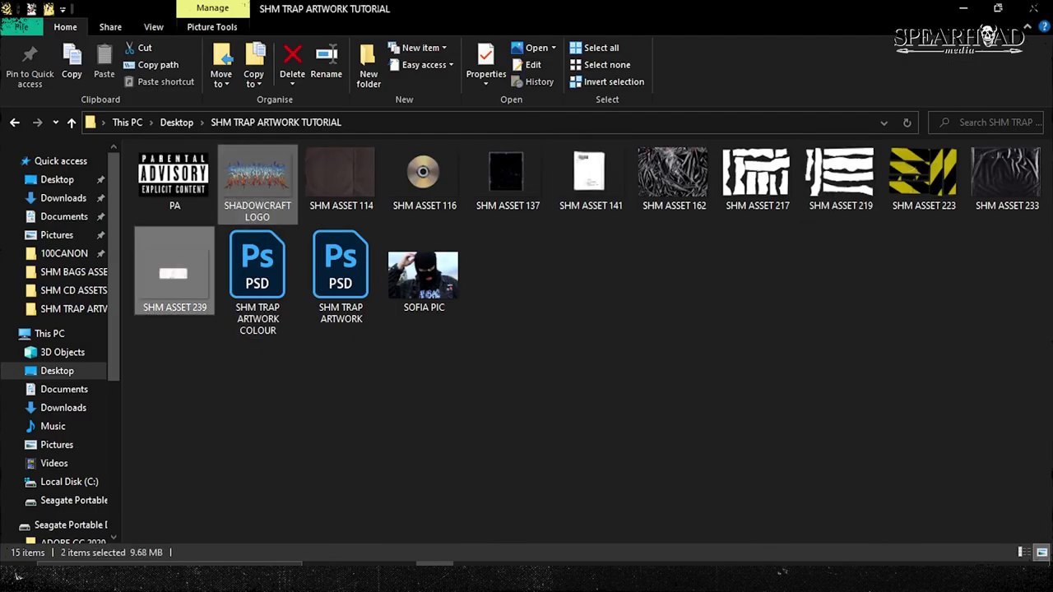
{"action": "left_click", "coordinate": [590, 173], "text": "ctrl"}
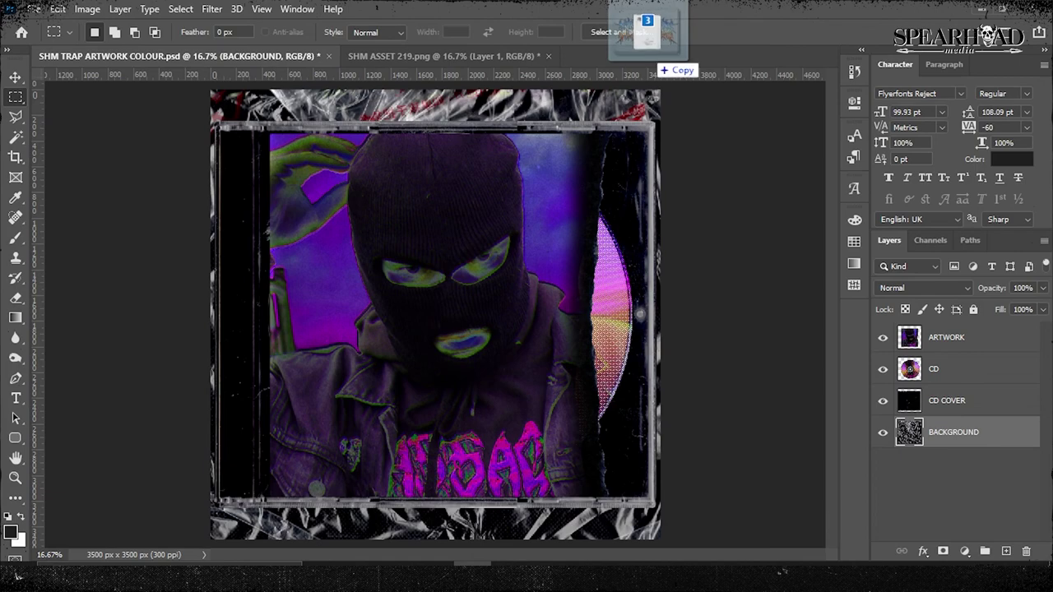
{"action": "left_click_drag", "start_coordinate": [658, 61], "coordinate": [650, 57]}
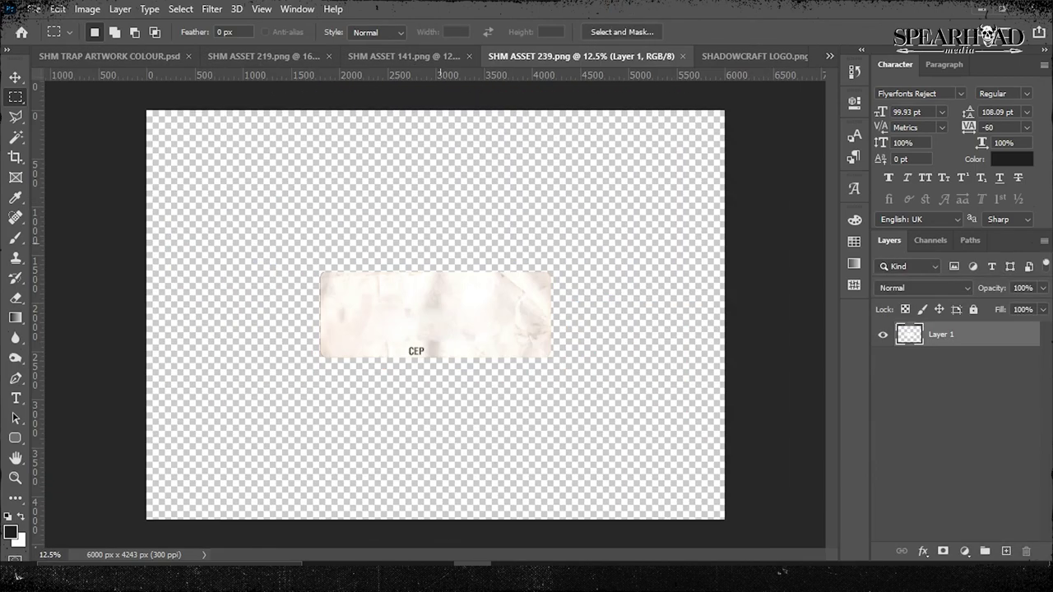
Paste the SHM ASSET 239 paper above ARTWORK, rotated 90° and shrunk into the lower left.
{"action": "key", "text": "ctrl+c"}
{"action": "left_click", "coordinate": [108, 56]}
{"action": "left_click", "coordinate": [946, 369]}
{"action": "key", "text": "ctrl+v"}
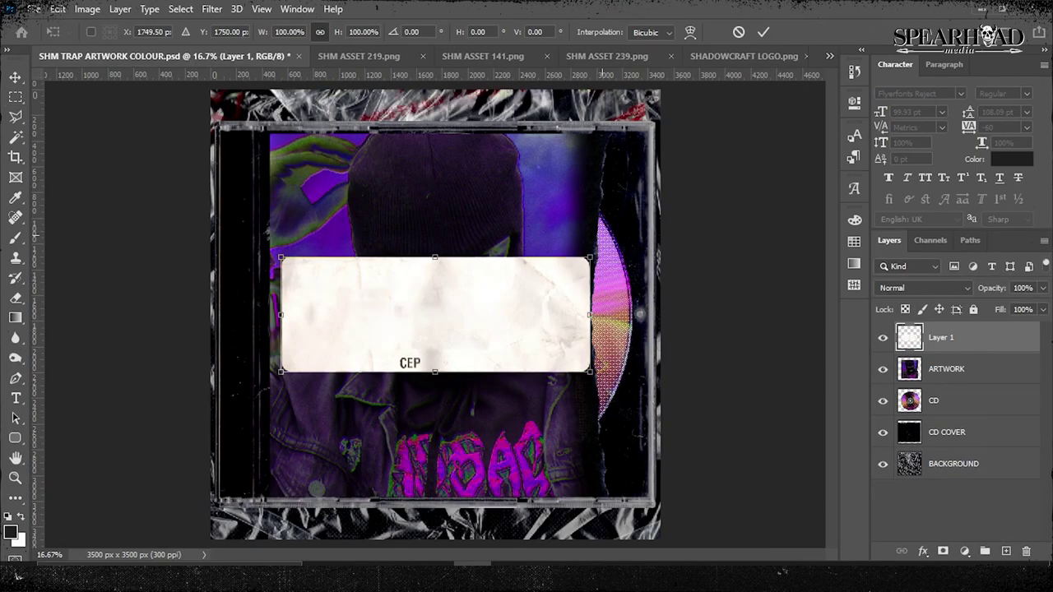
{"action": "key", "text": "ctrl+t"}
{"action": "left_click_drag", "start_coordinate": [497, 194], "coordinate": [352, 284]}
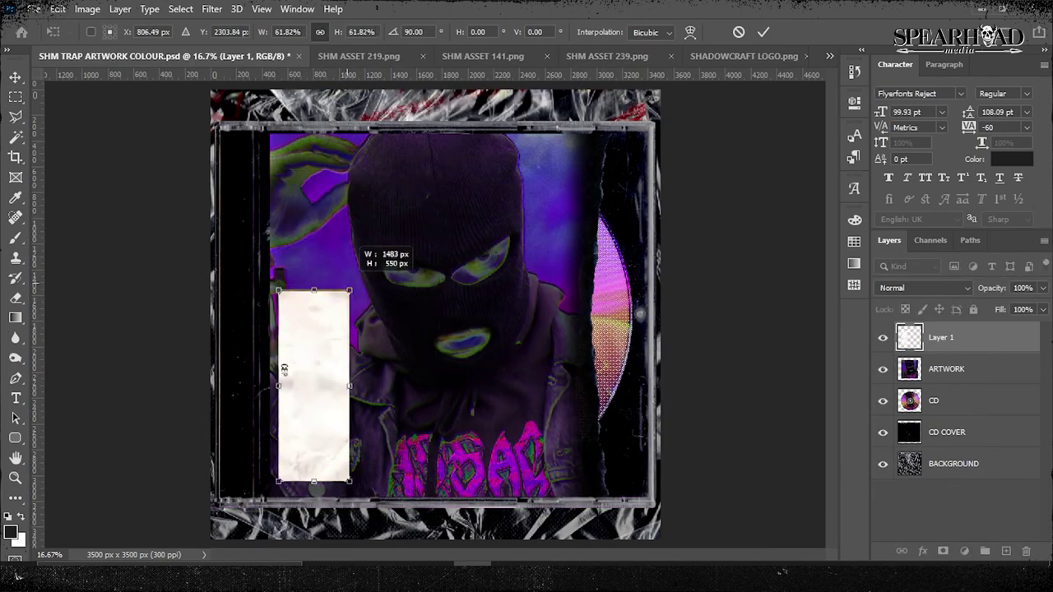
{"action": "key", "text": "Return"}
Content-aware fill over the paper's CEP text and invert the paper to dark.
{"action": "key", "text": "m"}
{"action": "key", "text": "ctrl+plus"}
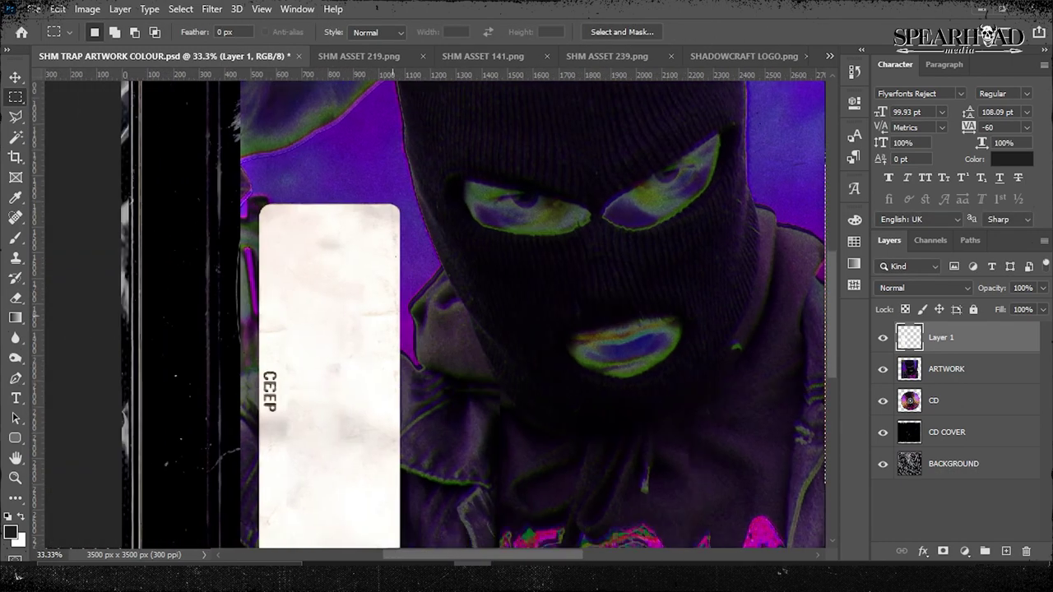
{"action": "key", "text": "shift+F5"}
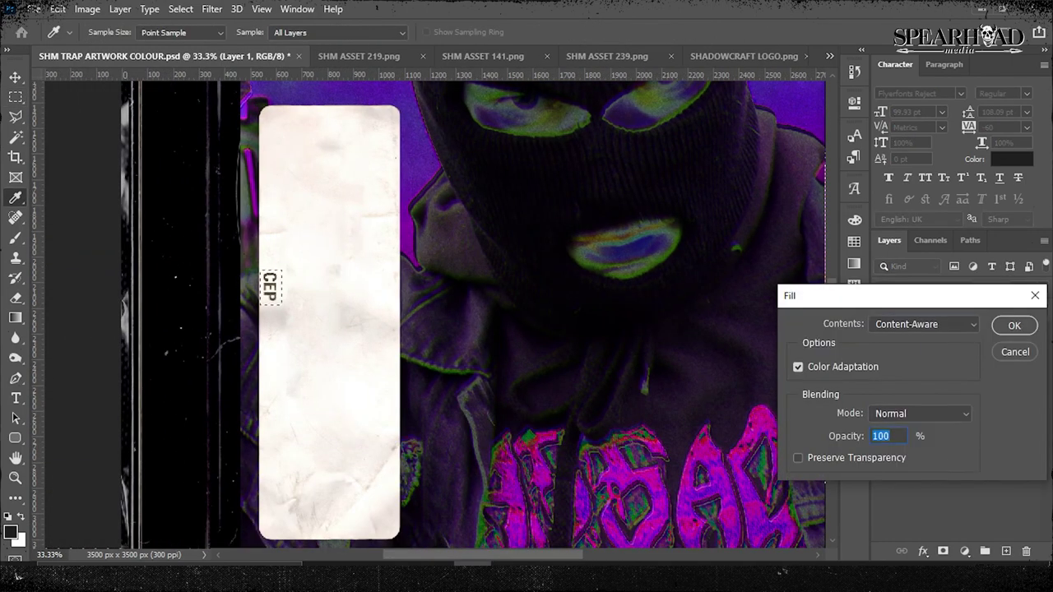
{"action": "key", "text": "Return"}
{"action": "key", "text": "ctrl+plus"}
{"action": "key", "text": "ctrl+0"}
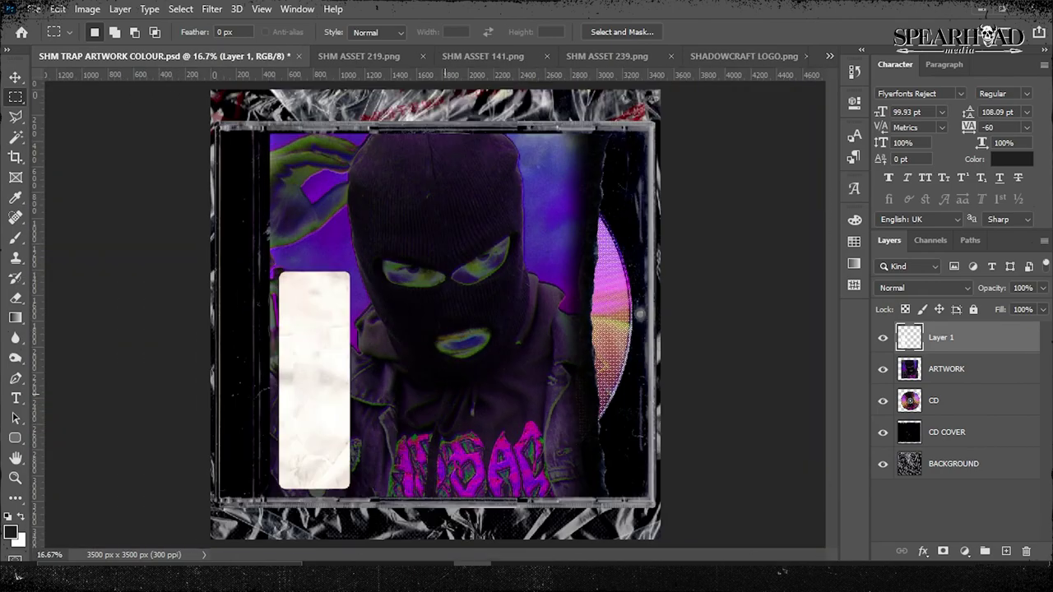
{"action": "key", "text": "ctrl+i"}
Copy the SHADOWCRAFT logo into the cover, close its document, and move it up.
{"action": "key", "text": "ctrl+shift+Tab"}
{"action": "key", "text": "ctrl+a"}
{"action": "key", "text": "ctrl+c"}
{"action": "key", "text": "ctrl+w"}
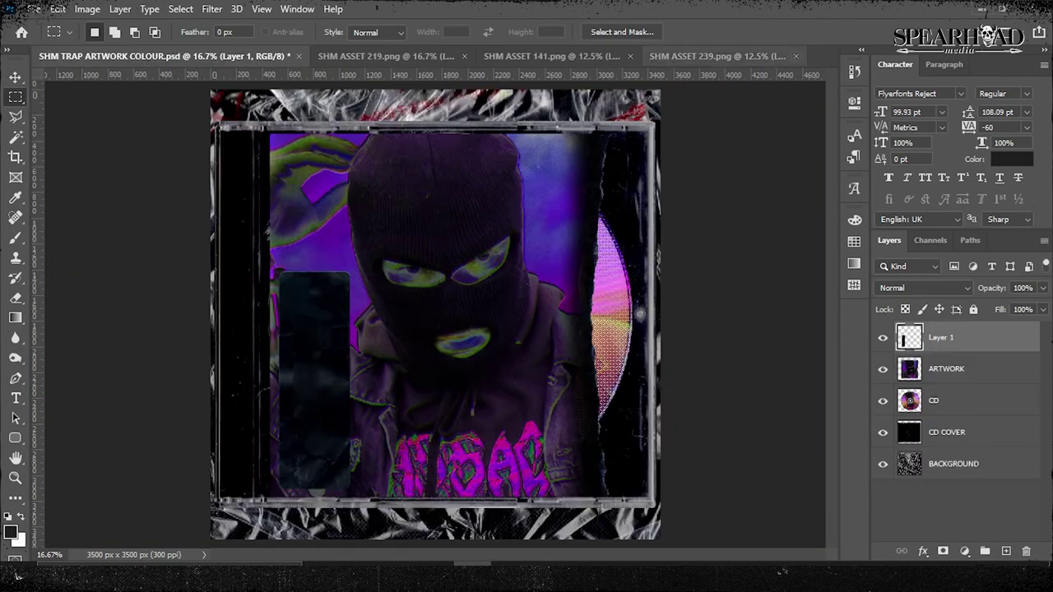
{"action": "key", "text": "ctrl+v"}
{"action": "key", "text": "ctrl+t"}
{"action": "left_click_drag", "start_coordinate": [465, 330], "coordinate": [419, 197]}
Move the logo layer above Layer 1, rotate it vertical, and shrink it into the dark strip.
{"action": "mouse_move", "coordinate": [588, 145]}
{"action": "left_mouse_down"}
{"action": "mouse_move", "coordinate": [607, 164]}
{"action": "mouse_move", "coordinate": [599, 160]}
{"action": "left_mouse_up"}
{"action": "key", "text": "Return"}
{"action": "key", "text": "m"}
{"action": "key", "text": "ctrl+bracketright"}
{"action": "key", "text": "ctrl+t"}
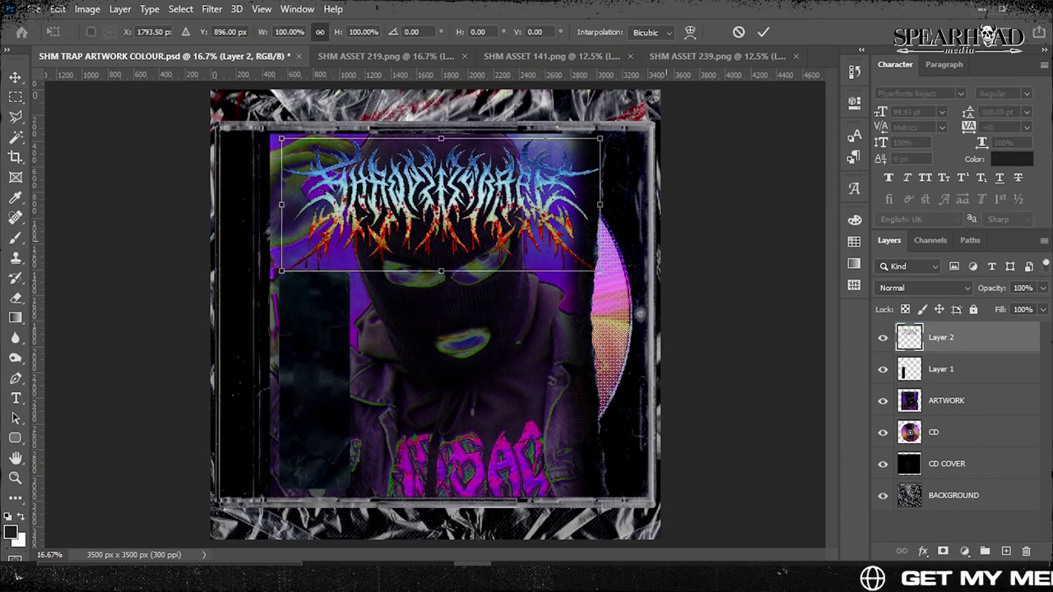
{"action": "left_click_drag", "start_coordinate": [412, 149], "coordinate": [353, 308]}
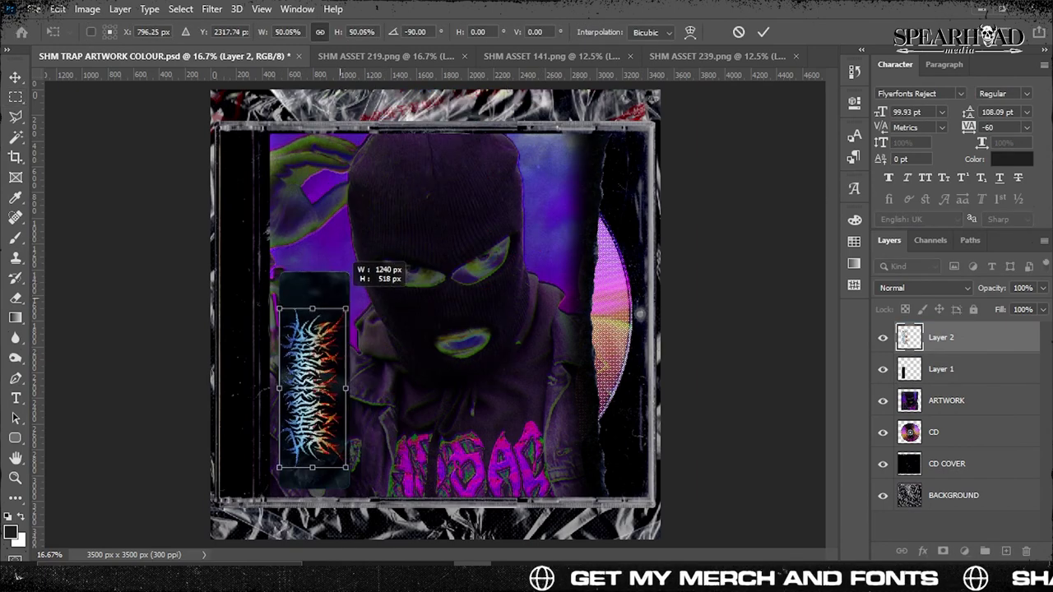
{"action": "key", "text": "Return"}
Fine-tune the logo's size so it sits neatly within the dark strip.
{"action": "key", "text": "ctrl+plus"}
{"action": "scroll", "coordinate": [525, 312], "scroll_direction": "down", "scroll_amount": 3}
{"action": "key", "text": "alt+bracketleft"}
{"action": "key", "text": "ctrl+t"}
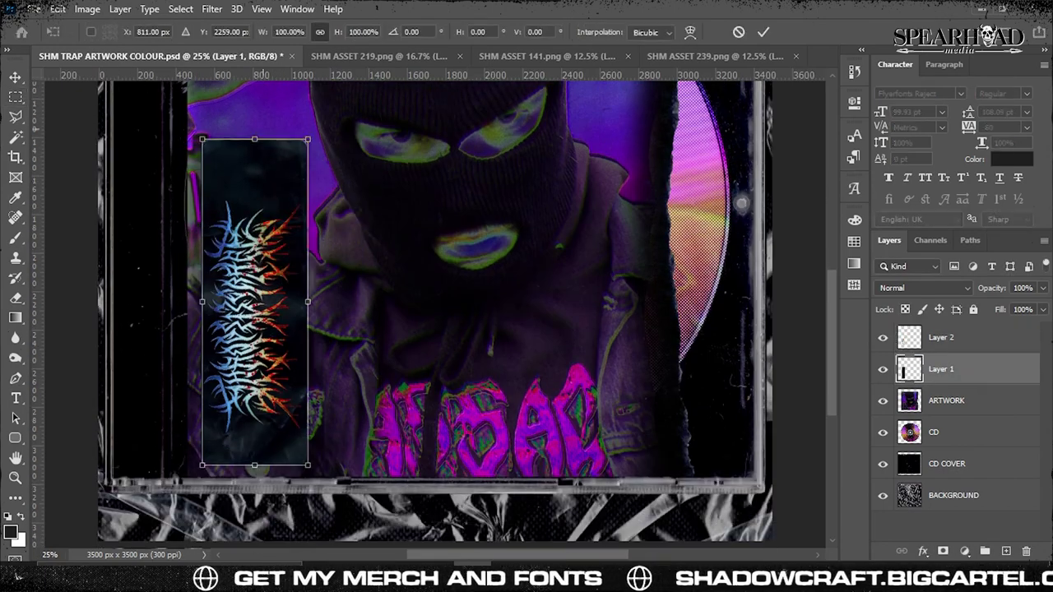
{"action": "key", "text": "Return"}
{"action": "key", "text": "alt+bracketright"}
{"action": "key", "text": "ctrl+t"}
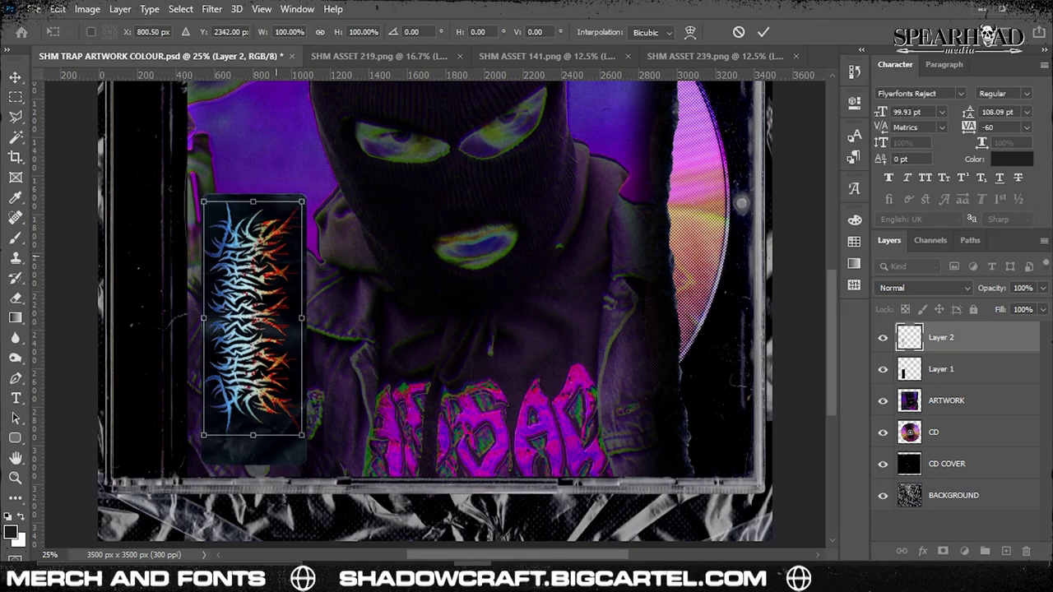
{"action": "left_click_drag", "start_coordinate": [306, 200], "coordinate": [302, 216]}
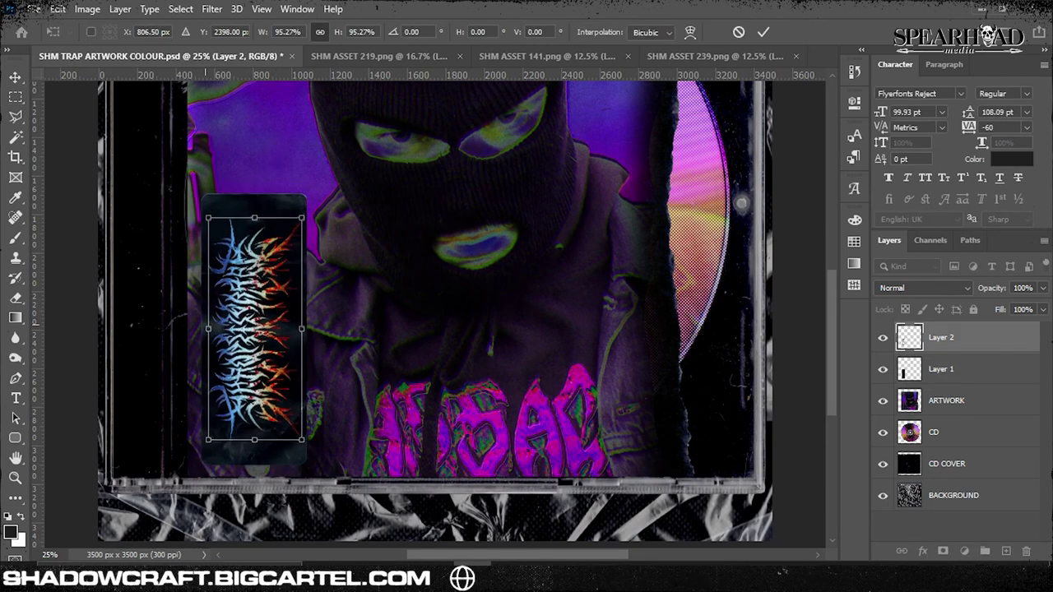
{"action": "key", "text": "Return"}
{"action": "key", "text": "ctrl+minus"}
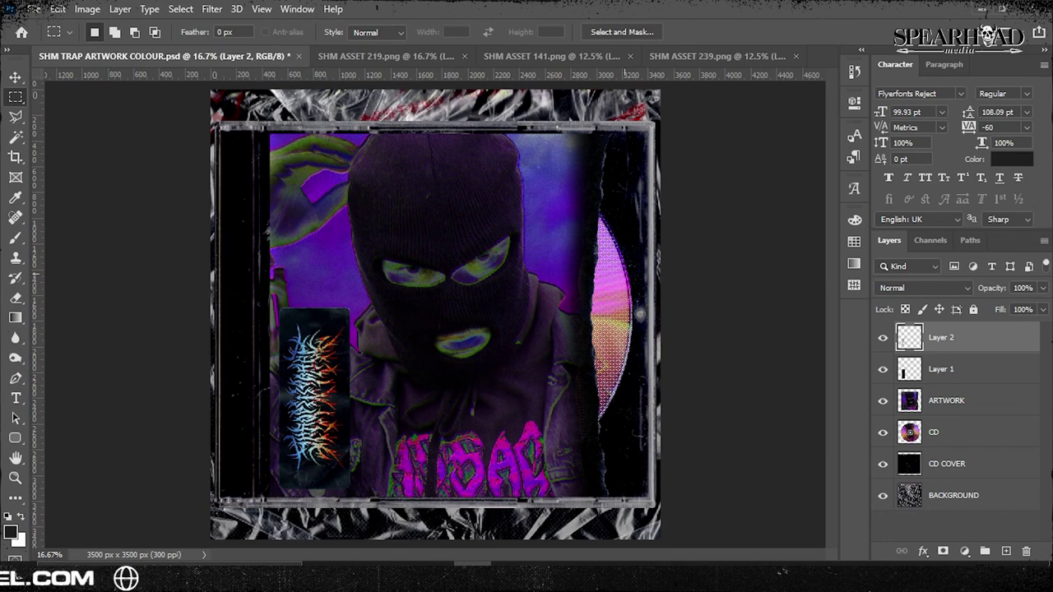
Close the SHM ASSET 219 document and copy the barcode from the label image.
{"action": "key", "text": "ctrl+Tab"}
{"action": "key", "text": "ctrl+w"}
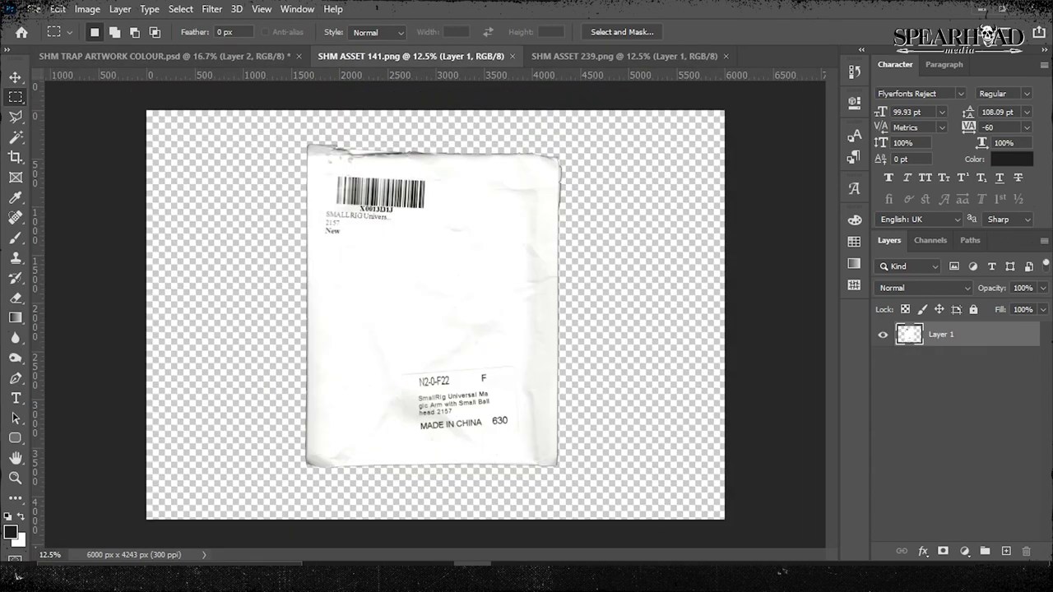
{"action": "key", "text": "ctrl+plus"}
{"action": "key", "text": "l"}
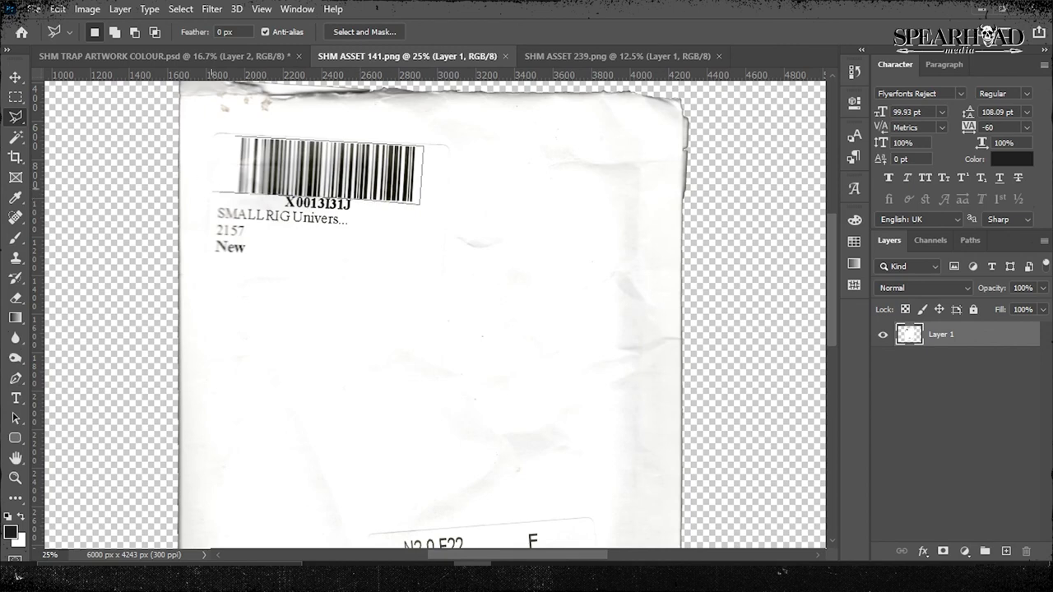
{"action": "key", "text": "ctrl+c"}
Paste the barcode into the cover, blend it in Lighten mode, and straighten it.
{"action": "key", "text": "ctrl+shift+Tab"}
{"action": "key", "text": "ctrl+v"}
{"action": "key", "text": "ctrl+t"}
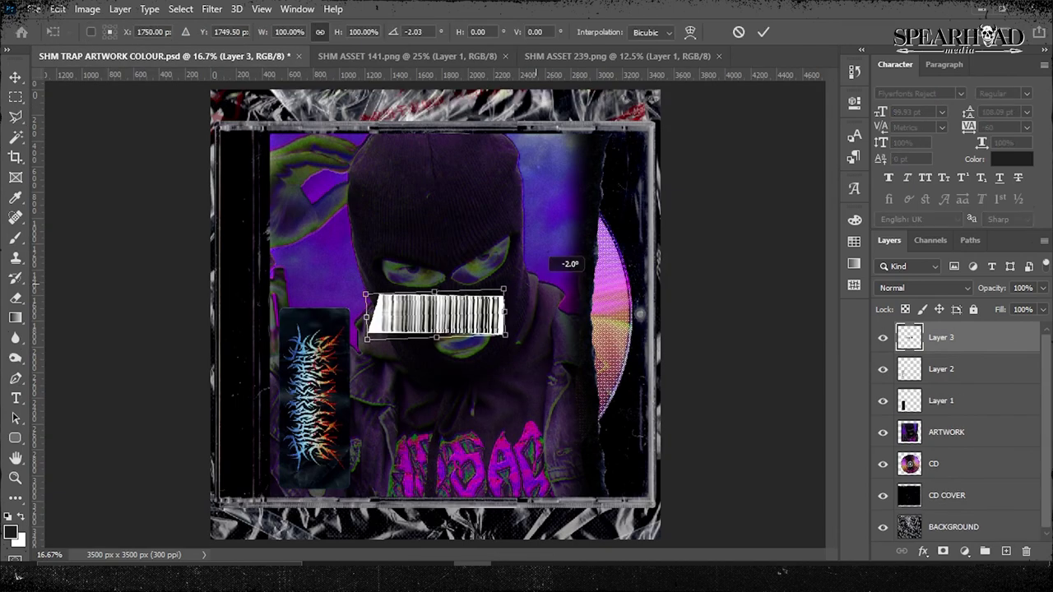
{"action": "left_click", "coordinate": [925, 288]}
{"action": "left_click", "coordinate": [905, 293]}
{"action": "left_click_drag", "start_coordinate": [436, 312], "coordinate": [326, 254]}
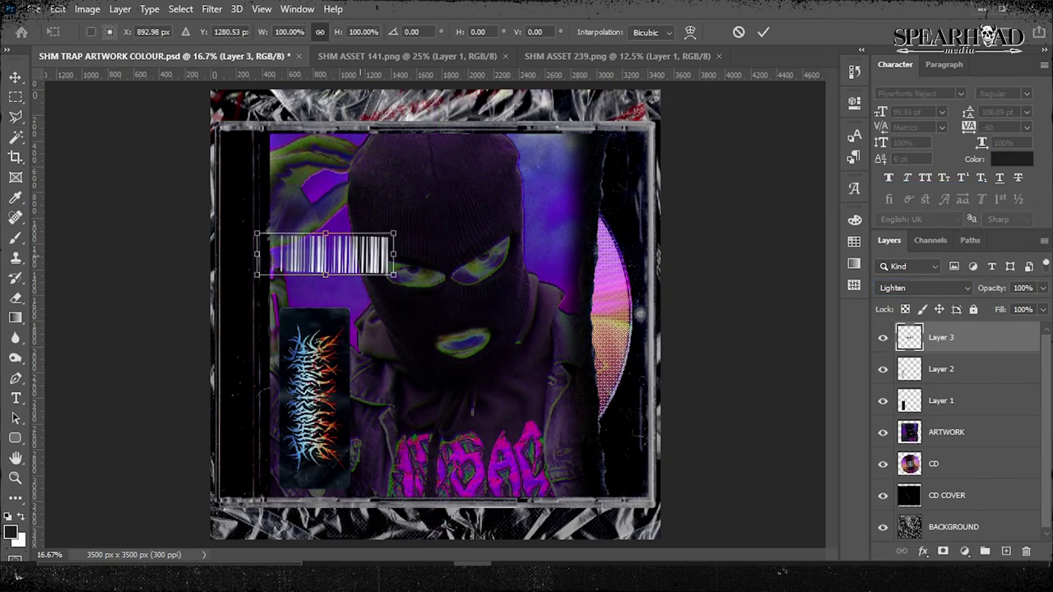
{"action": "key", "text": "ctrl+plus"}
{"action": "left_click_drag", "start_coordinate": [277, 223], "coordinate": [300, 224]}
{"action": "key", "text": "Return"}
Select the inner artwork area, set the barcode at the top right, and invert the selection.
{"action": "key", "text": "m"}
{"action": "left_click_drag", "start_coordinate": [154, 163], "coordinate": [208, 284]}
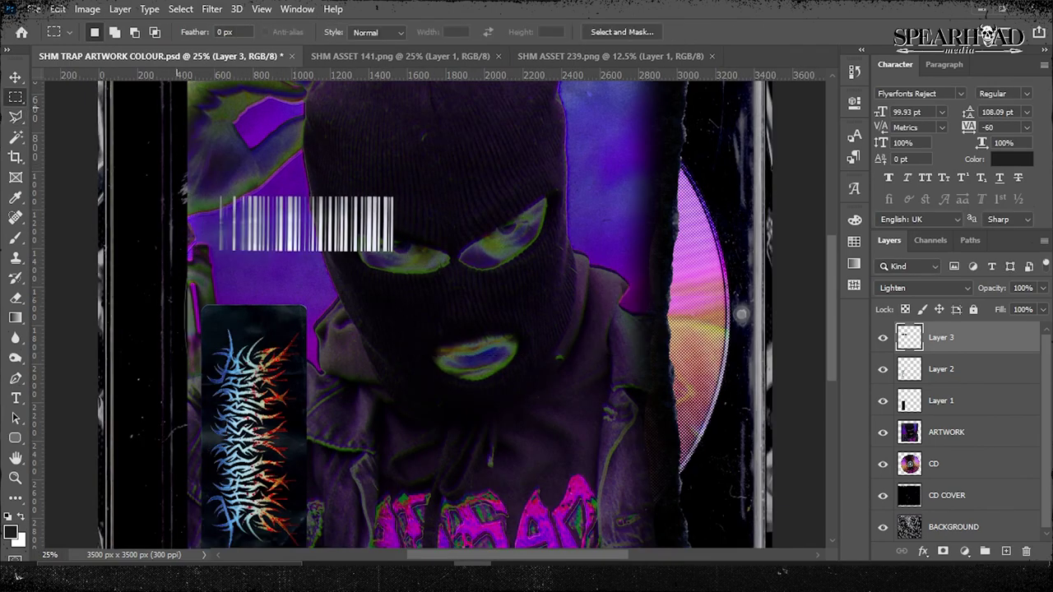
{"action": "key", "text": "ctrl+minus"}
{"action": "key", "text": "ctrl+minus"}
{"action": "key", "text": "ctrl+minus"}
{"action": "key", "text": "ctrl+t"}
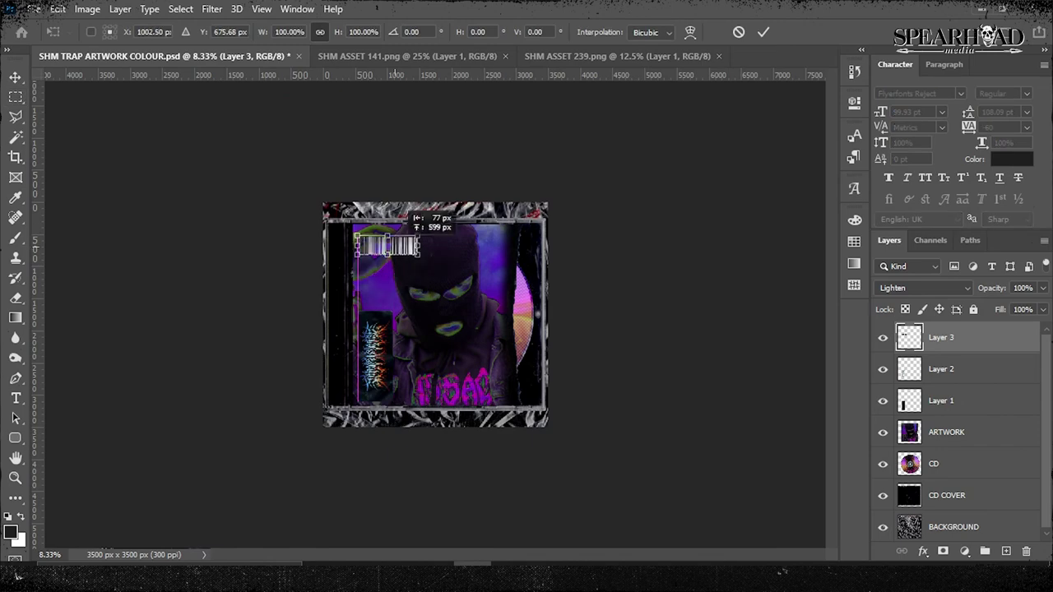
{"action": "key", "text": "Return"}
{"action": "key", "text": "ctrl+plus"}
{"action": "key", "text": "ctrl+plus"}
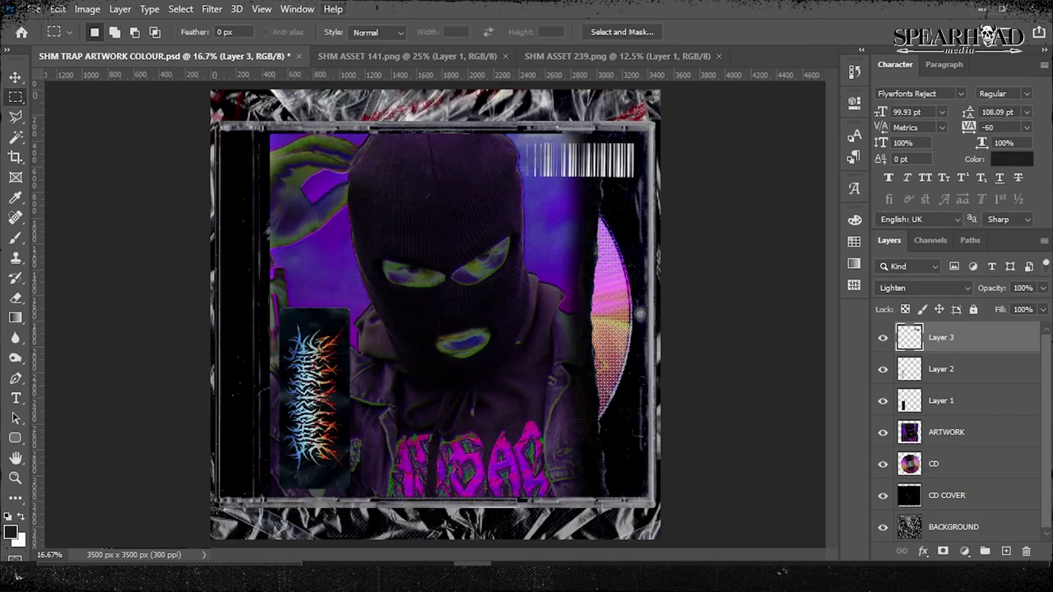
{"action": "right_click", "coordinate": [569, 273]}
{"action": "left_click", "coordinate": [634, 299]}
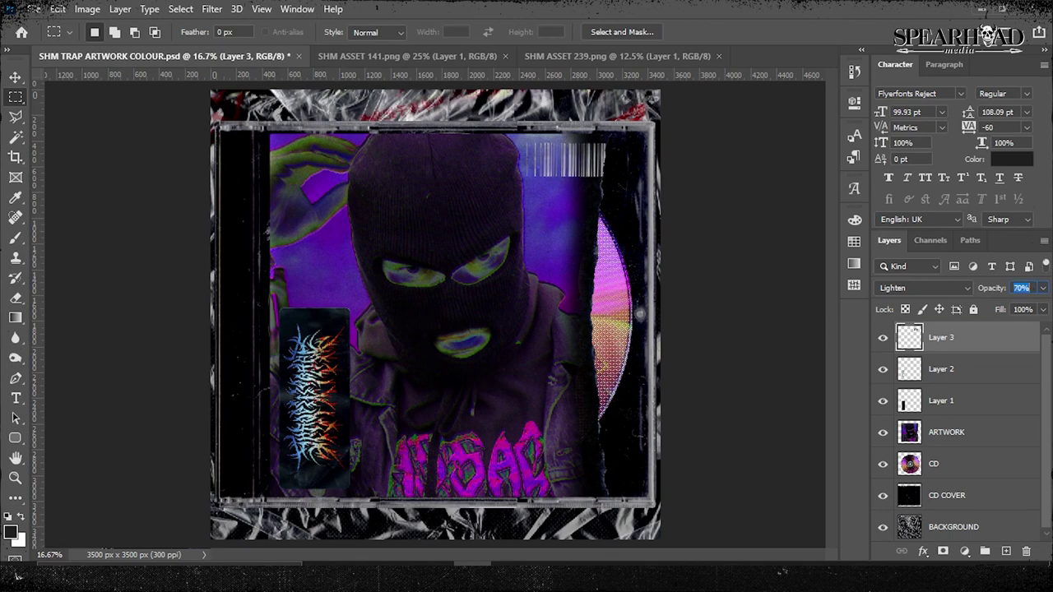
{"action": "key", "text": "alt+Tab"}
Place the Parental Advisory image, rasterize it, and scale it down to the artwork's bottom right.
{"action": "left_click_drag", "start_coordinate": [165, 176], "coordinate": [436, 312]}
{"action": "key", "text": "Return"}
{"action": "right_click", "coordinate": [974, 338]}
{"action": "left_click", "coordinate": [790, 285]}
{"action": "key", "text": "ctrl+t"}
{"action": "left_click_drag", "start_coordinate": [660, 540], "coordinate": [565, 452]}
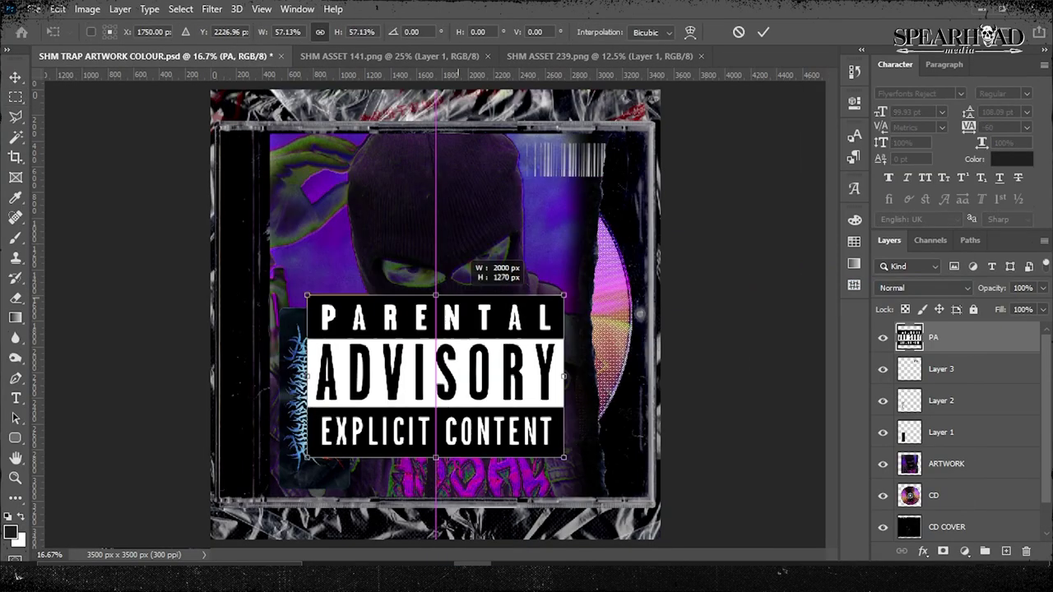
{"action": "left_click_drag", "start_coordinate": [435, 373], "coordinate": [591, 463]}
{"action": "key", "text": "Return"}
Blend the Parental Advisory label in Lighten and delete its part outside the artwork.
{"action": "left_click", "coordinate": [924, 288]}
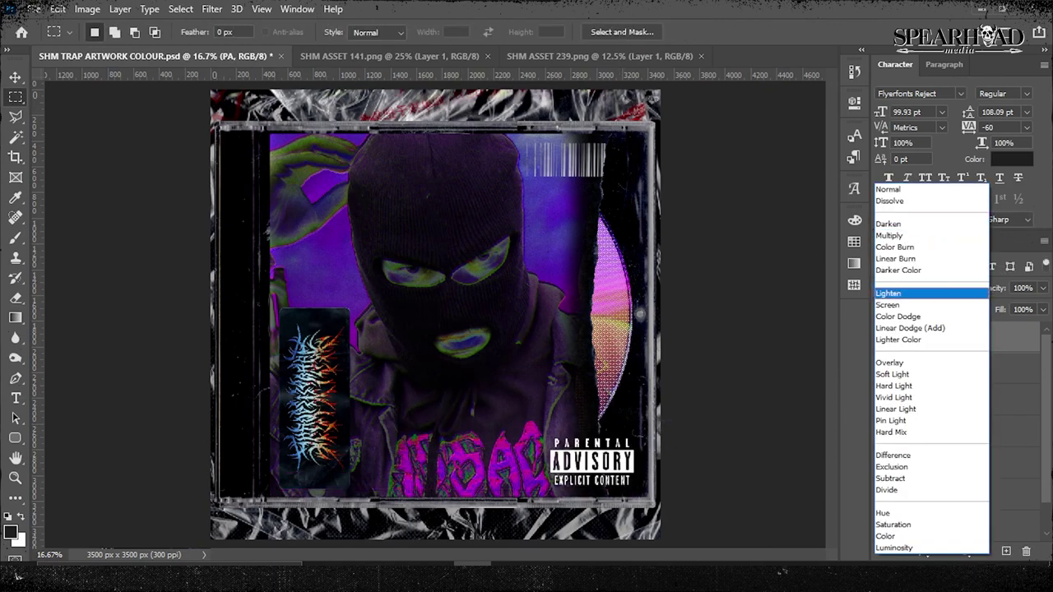
{"action": "left_click", "coordinate": [901, 294]}
{"action": "right_click", "coordinate": [583, 243]}
{"action": "left_click", "coordinate": [629, 262]}
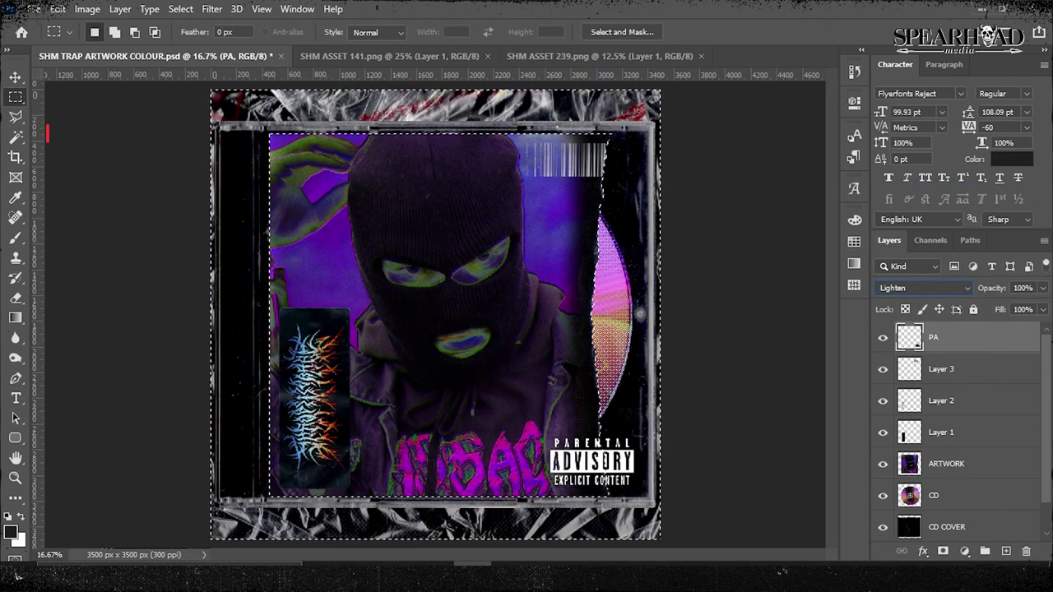
{"action": "key", "text": "Delete"}
{"action": "key", "text": "ctrl+d"}
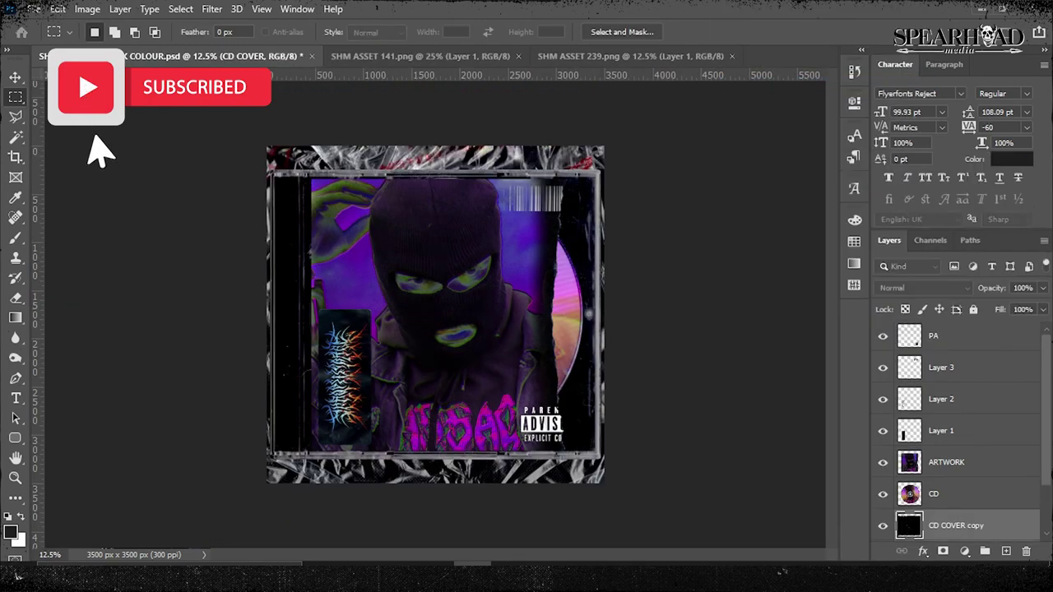
Restack the CD COVER copy layer and blend it in Lighten mode.
{"action": "left_click_drag", "start_coordinate": [946, 403], "coordinate": [946, 329]}
{"action": "left_click", "coordinate": [920, 288]}
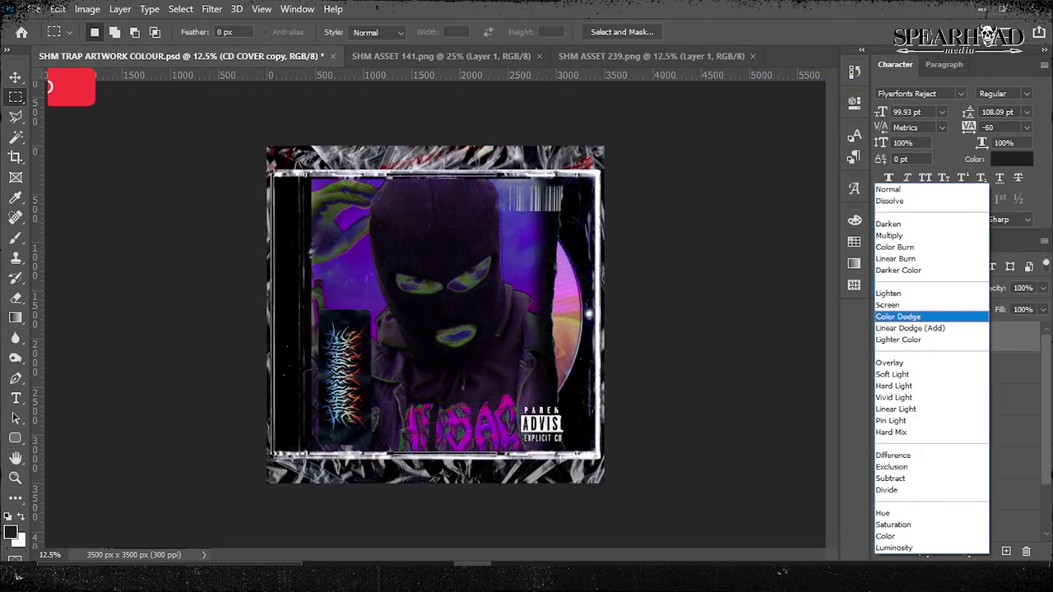
{"action": "left_click", "coordinate": [913, 297]}
{"action": "key", "text": "ctrl+plus"}
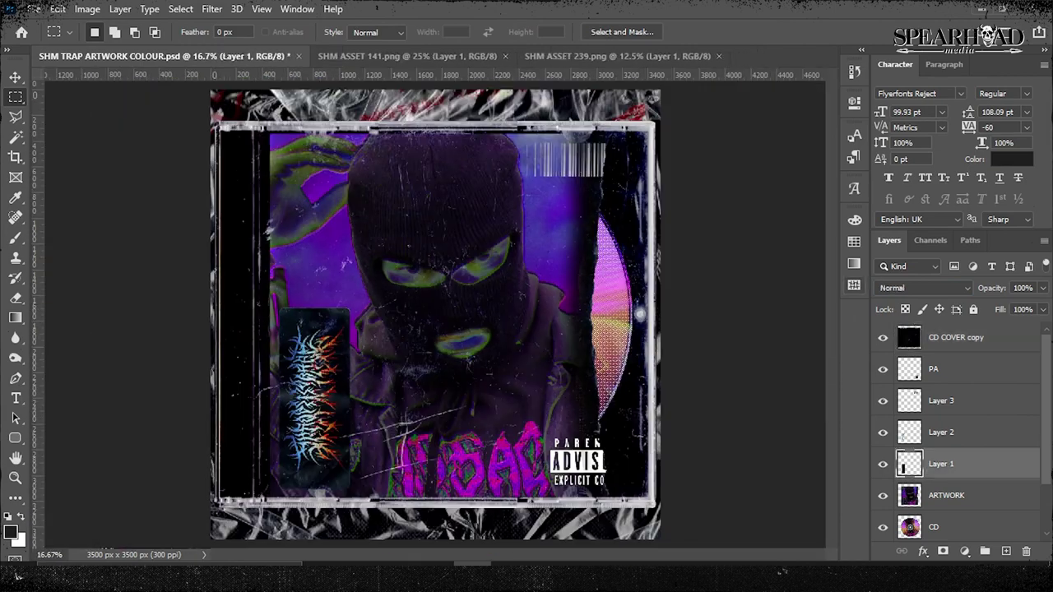
{"action": "key", "text": "ctrl+alt+z"}
{"action": "left_click", "coordinate": [920, 288]}
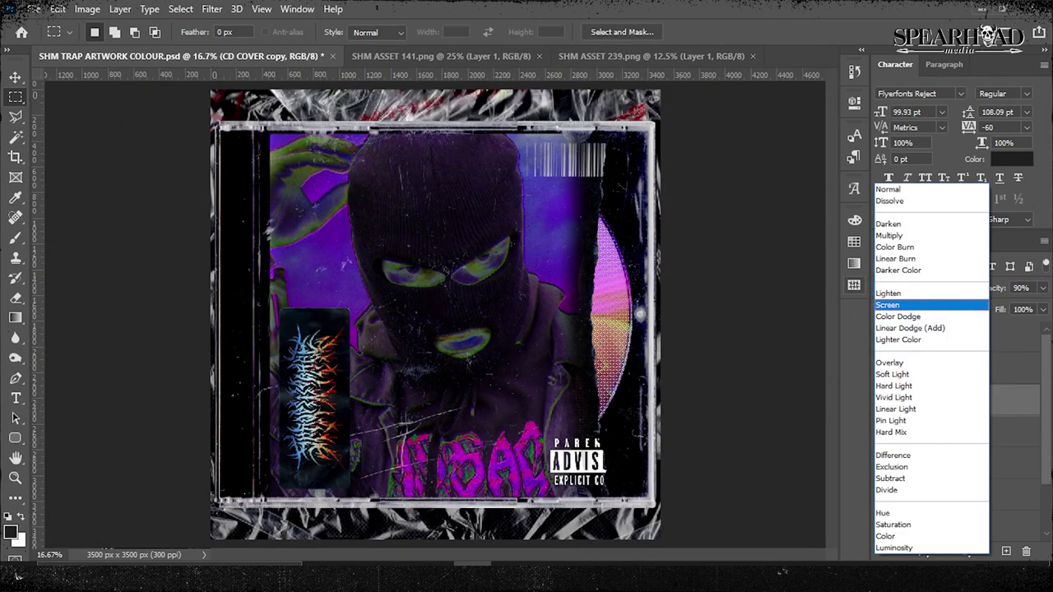
{"action": "left_click", "coordinate": [913, 294]}
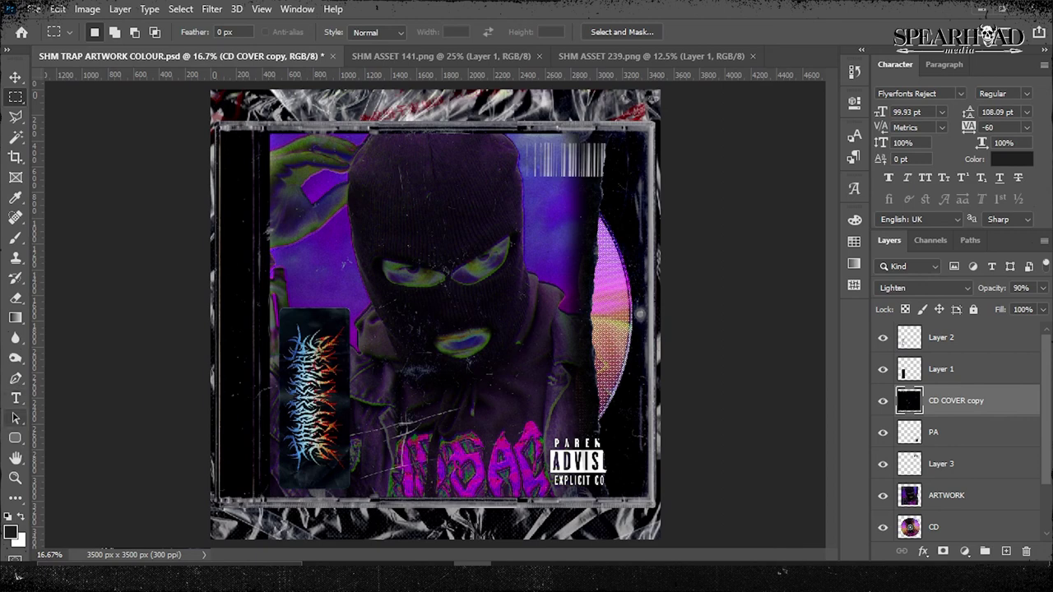
{"action": "right_click", "coordinate": [14, 437]}
Draw a white downward triangle with the polygon tool and add a copy nudged below it.
{"action": "left_click", "coordinate": [82, 453]}
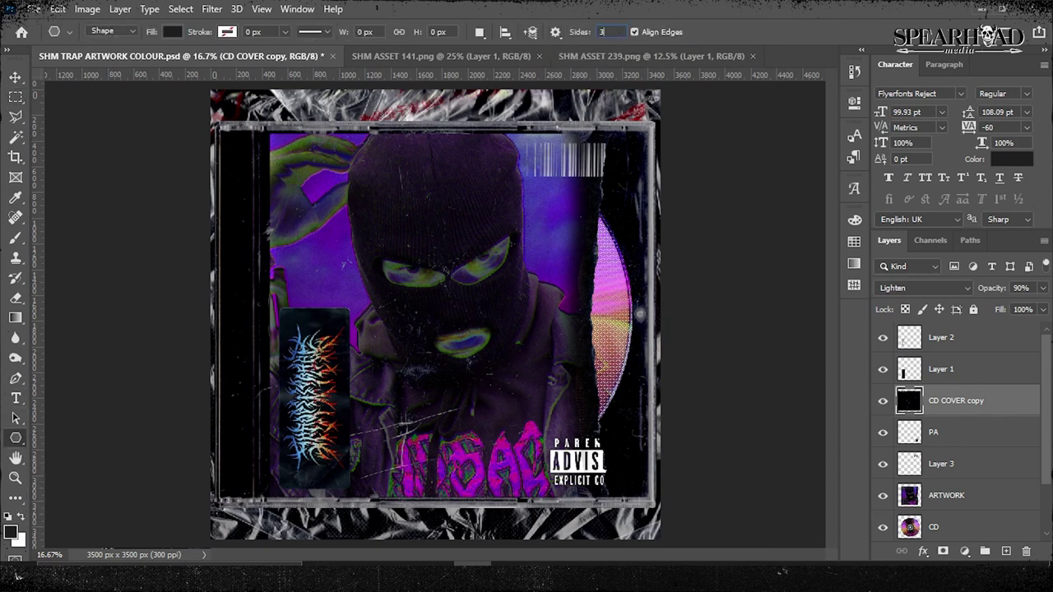
{"action": "key", "text": "Escape"}
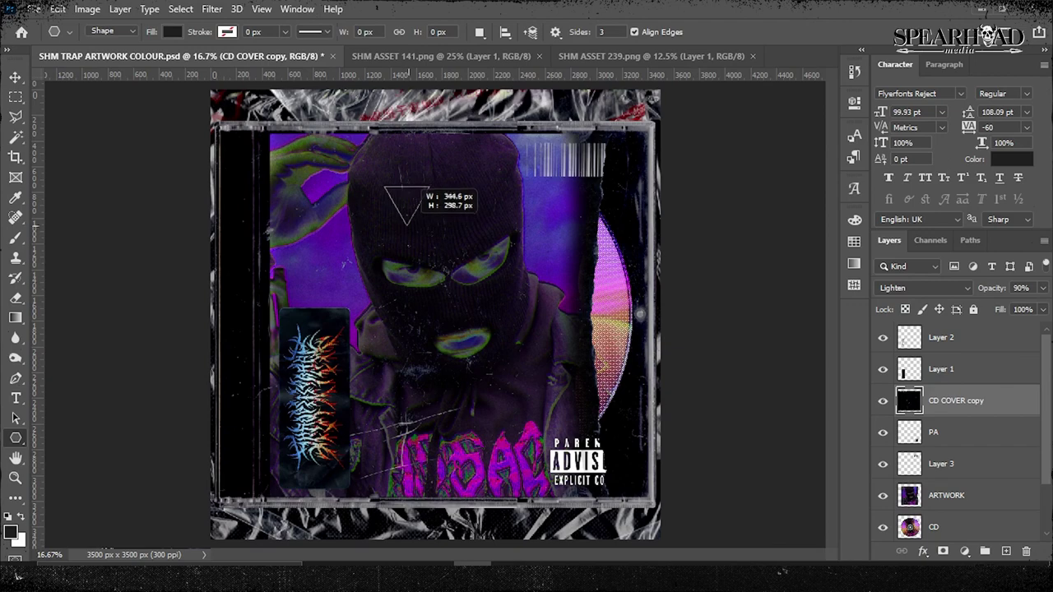
{"action": "left_click_drag", "start_coordinate": [423, 188], "coordinate": [424, 188]}
{"action": "right_click", "coordinate": [942, 400]}
{"action": "key", "text": "Escape"}
{"action": "key", "text": "ctrl+plus"}
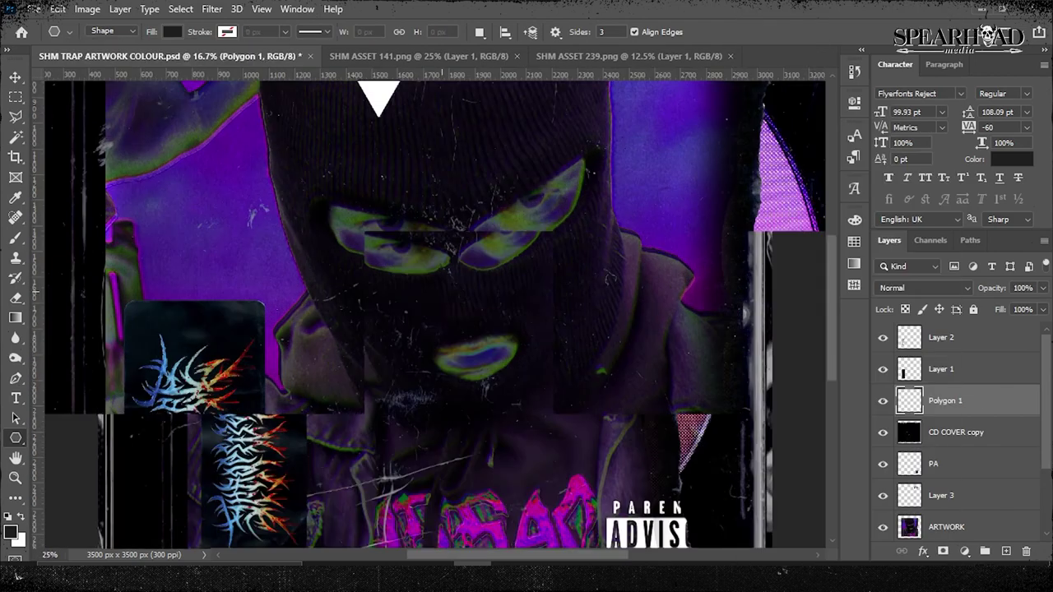
{"action": "key", "text": "ctrl+plus"}
{"action": "key", "text": "ctrl+plus"}
{"action": "key", "text": "ctrl+alt+j"}
{"action": "key", "text": "Return"}
{"action": "key", "text": "ctrl+t"}
{"action": "key", "text": "shift+Down"}
{"action": "key", "text": "shift+Down"}
{"action": "key", "text": "shift+Down"}
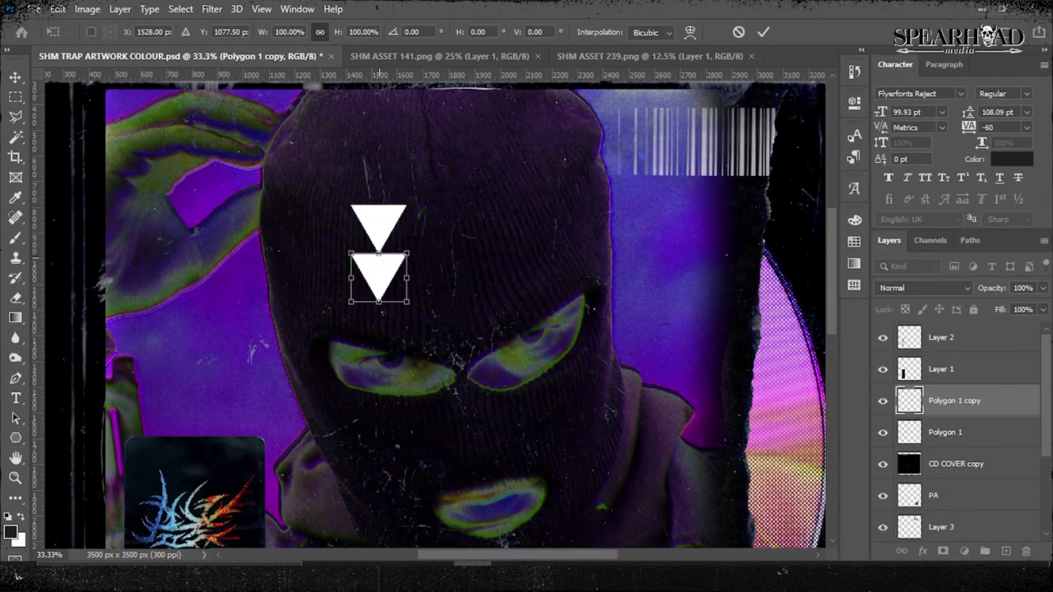
Add the third, fourth and fifth triangle copies, each nudged further down.
{"action": "right_click", "coordinate": [946, 401]}
{"action": "left_click", "coordinate": [822, 78]}
{"action": "key", "text": "Return"}
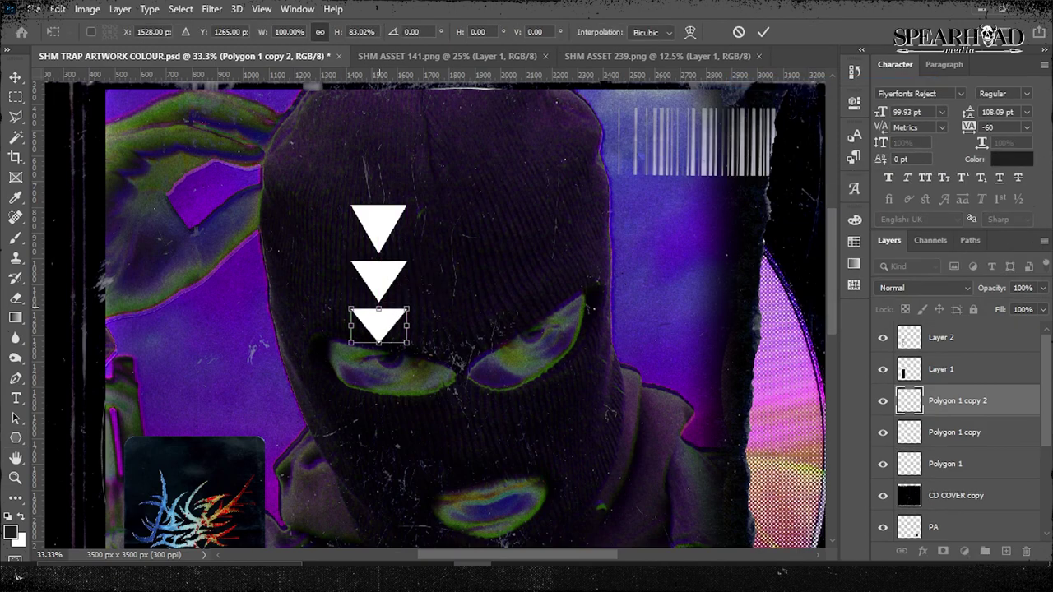
{"action": "key", "text": "Return"}
{"action": "key", "text": "ctrl+alt+j"}
{"action": "key", "text": "Return"}
{"action": "key", "text": "ctrl+t"}
{"action": "key", "text": "shift+Down"}
{"action": "key", "text": "shift+Down"}
{"action": "key", "text": "shift+Down"}
{"action": "key", "text": "shift+Down"}
{"action": "key", "text": "shift+Down"}
{"action": "key", "text": "shift+Down"}
{"action": "key", "text": "shift+Down"}
{"action": "key", "text": "shift+Down"}
{"action": "key", "text": "shift+Down"}
{"action": "key", "text": "shift+Down"}
{"action": "key", "text": "shift+Down"}
{"action": "key", "text": "shift+Down"}
{"action": "key", "text": "shift+Down"}
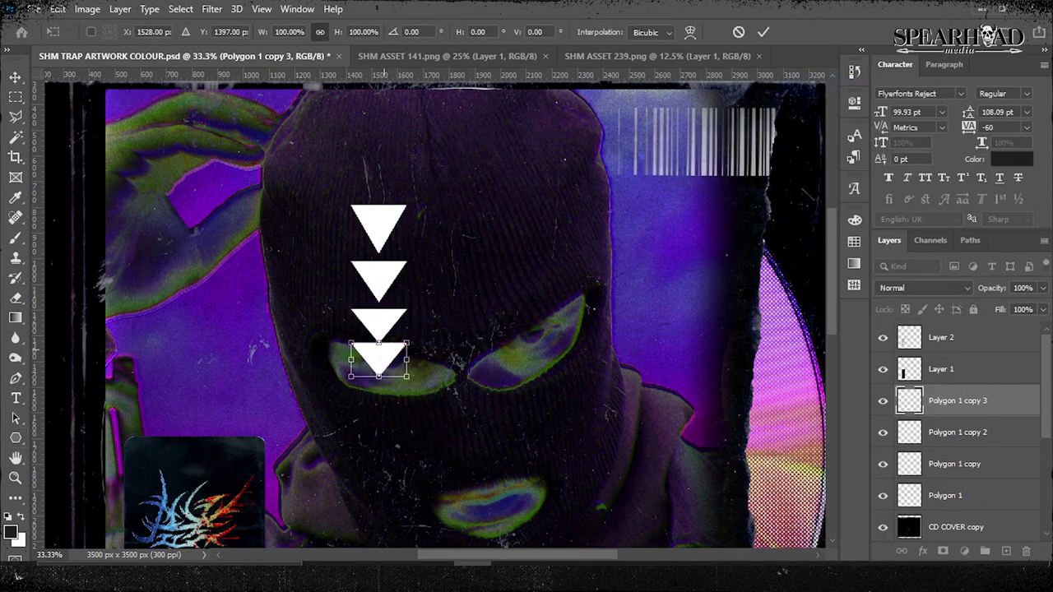
{"action": "right_click", "coordinate": [947, 401]}
{"action": "left_click", "coordinate": [822, 80]}
{"action": "key", "text": "Return"}
{"action": "key", "text": "ctrl+t"}
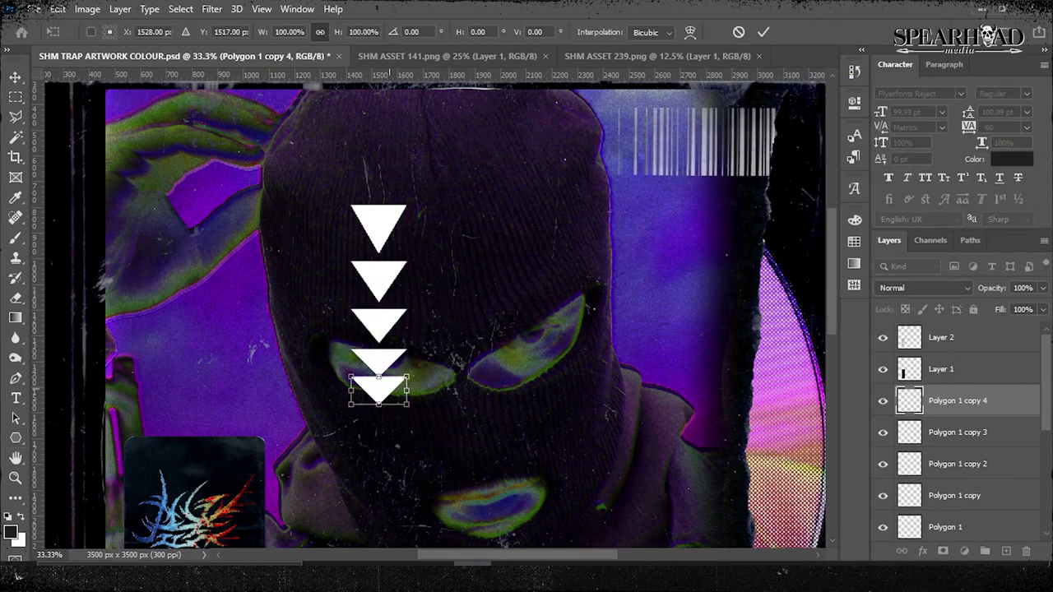
{"action": "key", "text": "Return"}
Add the sixth and seventh triangle copies, nudging each further down the column.
{"action": "right_click", "coordinate": [946, 400]}
{"action": "left_click", "coordinate": [823, 80]}
{"action": "key", "text": "Return"}
{"action": "key", "text": "ctrl+t"}
{"action": "key", "text": "shift+Down"}
{"action": "key", "text": "shift+Down"}
{"action": "key", "text": "Down"}
{"action": "key", "text": "Down"}
{"action": "key", "text": "Down"}
{"action": "key", "text": "Down"}
{"action": "key", "text": "Down"}
{"action": "key", "text": "Down"}
{"action": "key", "text": "Down"}
{"action": "key", "text": "Down"}
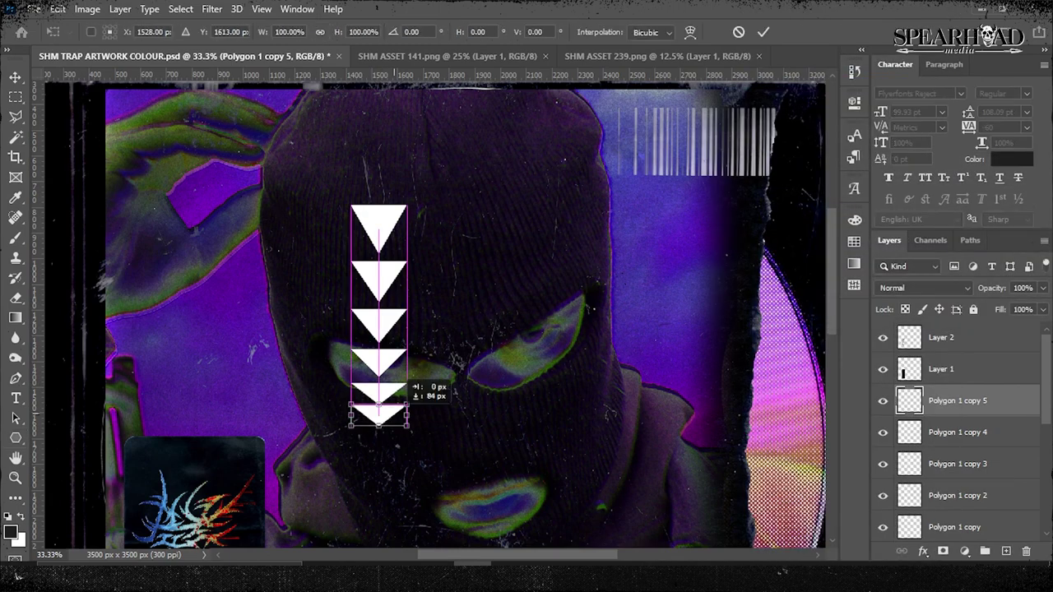
{"action": "key", "text": "Return"}
{"action": "right_click", "coordinate": [946, 401]}
{"action": "left_click", "coordinate": [823, 79]}
{"action": "key", "text": "Return"}
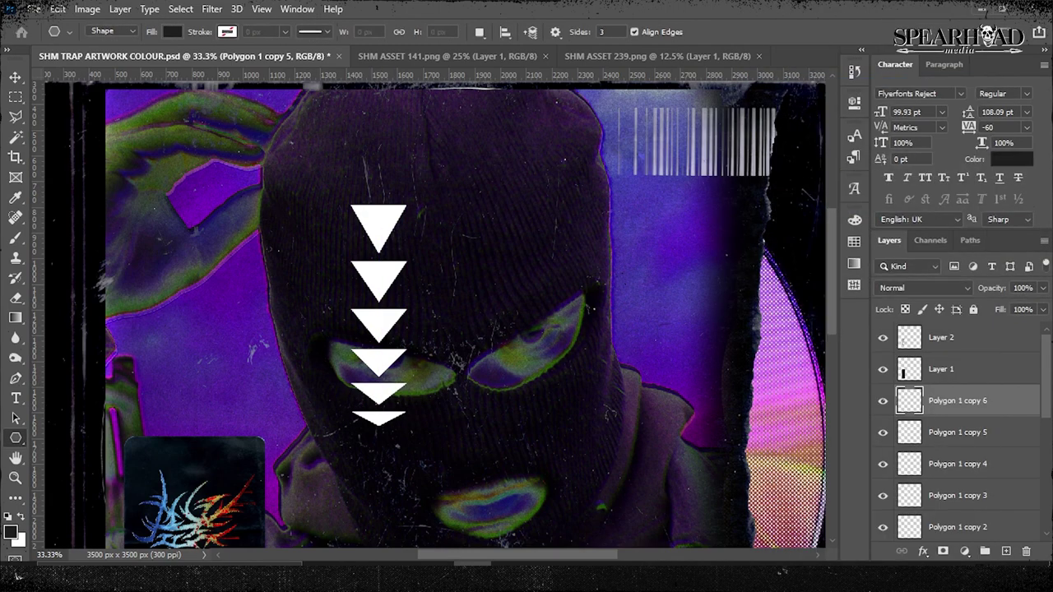
{"action": "key", "text": "ctrl+t"}
{"action": "key", "text": "shift+Down"}
{"action": "key", "text": "shift+Down"}
{"action": "key", "text": "shift+Down"}
{"action": "key", "text": "shift+Down"}
{"action": "key", "text": "shift+Down"}
{"action": "key", "text": "Down"}
{"action": "key", "text": "Down"}
{"action": "key", "text": "Down"}
{"action": "key", "text": "Down"}
{"action": "key", "text": "Down"}
{"action": "key", "text": "Down"}
{"action": "key", "text": "Down"}
Flatten the bottom triangle and adjust the sixth so the column shrinks toward the bottom.
{"action": "key", "text": "ctrl+plus"}
{"action": "key", "text": "ctrl+plus"}
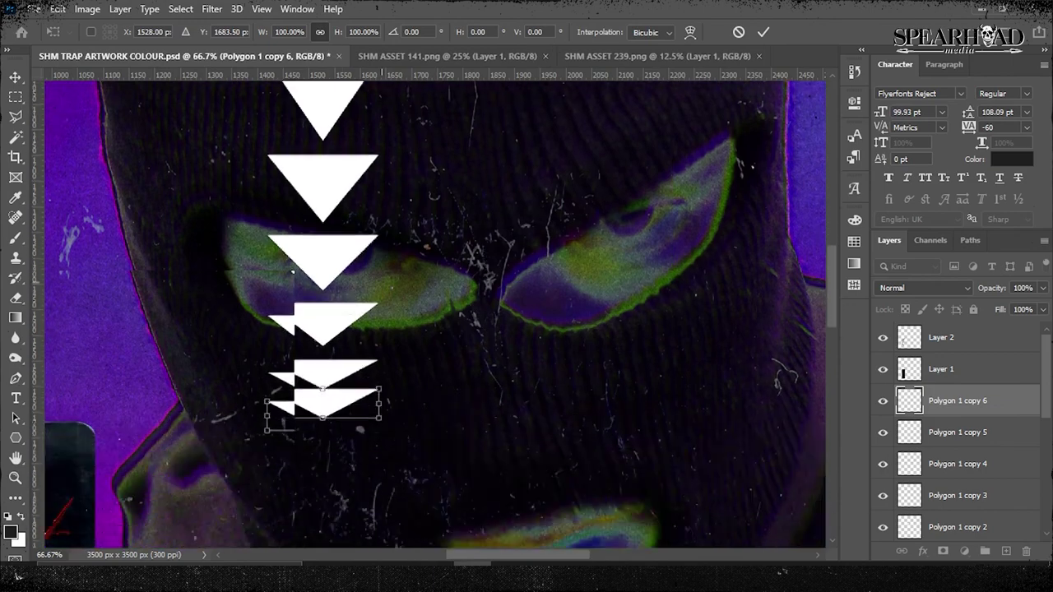
{"action": "left_click_drag", "start_coordinate": [322, 374], "coordinate": [322, 380]}
{"action": "key", "text": "Return"}
{"action": "key", "text": "ctrl+minus"}
{"action": "key", "text": "ctrl+minus"}
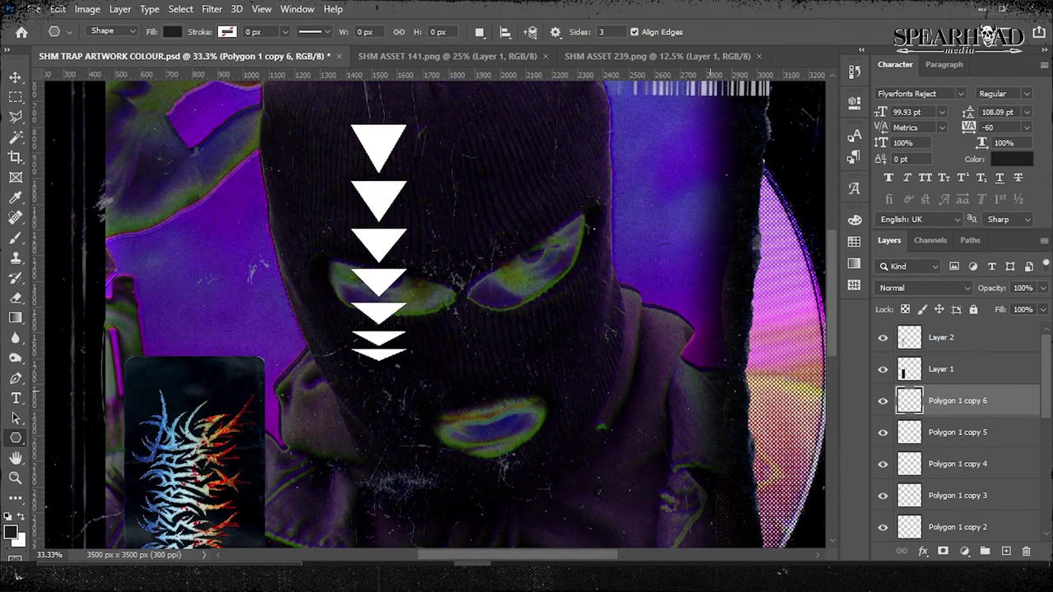
{"action": "key", "text": "alt+bracketleft"}
{"action": "key", "text": "ctrl+t"}
{"action": "key", "text": "ctrl+plus"}
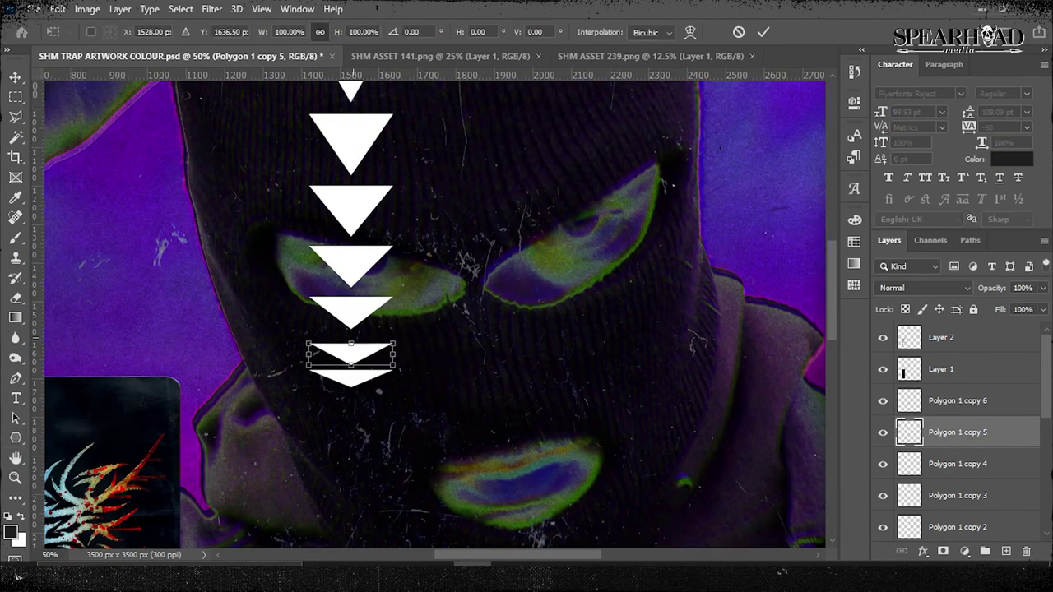
{"action": "key", "text": "Return"}
Align the seven triangles into one centred, evenly spaced column and merge them into one layer.
{"action": "left_click", "coordinate": [945, 495], "text": "shift"}
{"action": "key", "text": "v"}
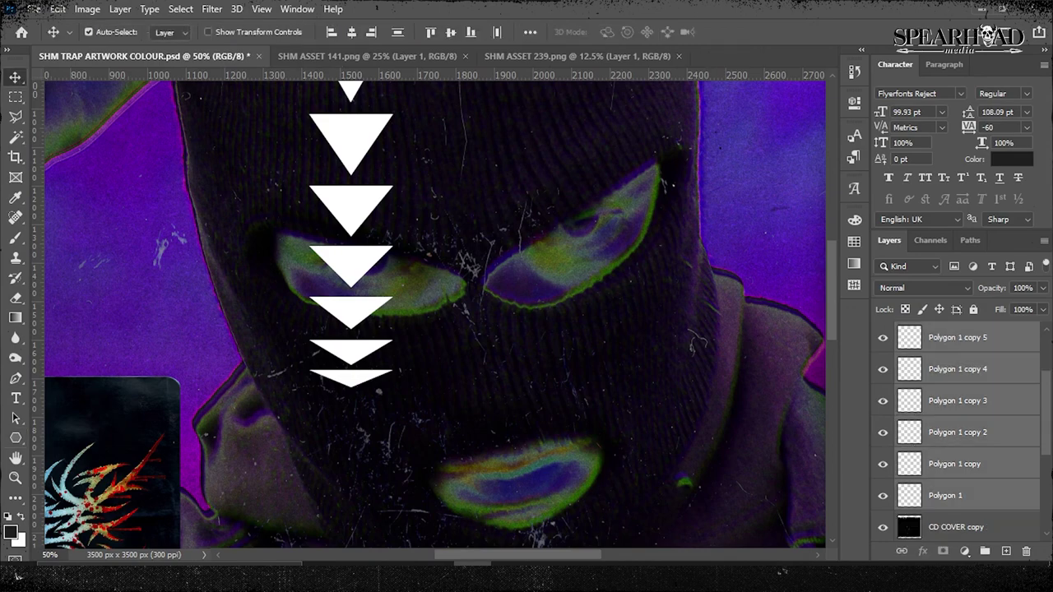
{"action": "left_click", "coordinate": [530, 31]}
{"action": "left_click", "coordinate": [576, 122]}
{"action": "left_click", "coordinate": [576, 73]}
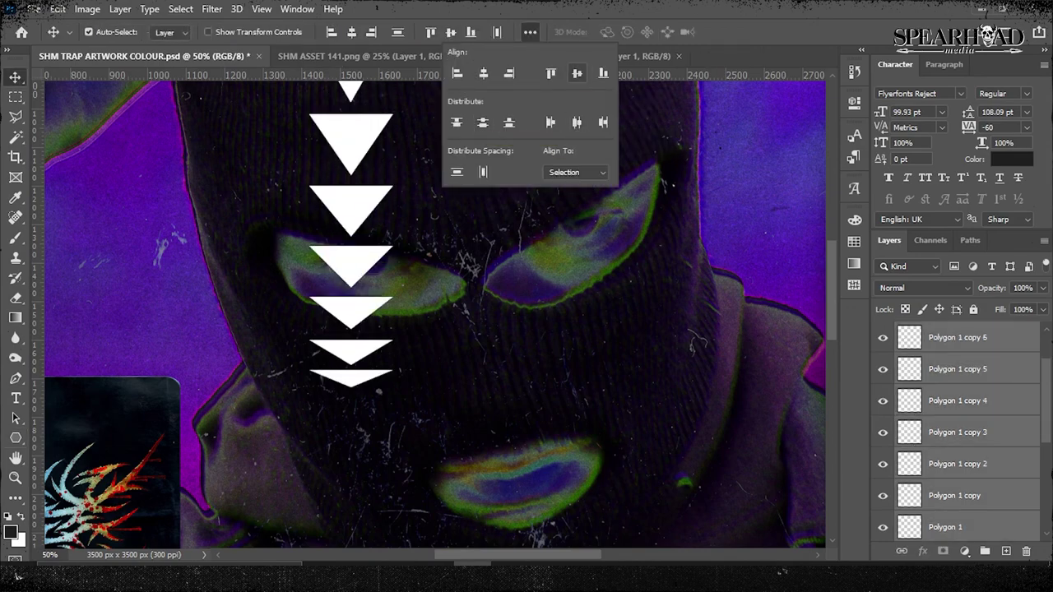
{"action": "left_click", "coordinate": [457, 171]}
{"action": "right_click", "coordinate": [955, 432]}
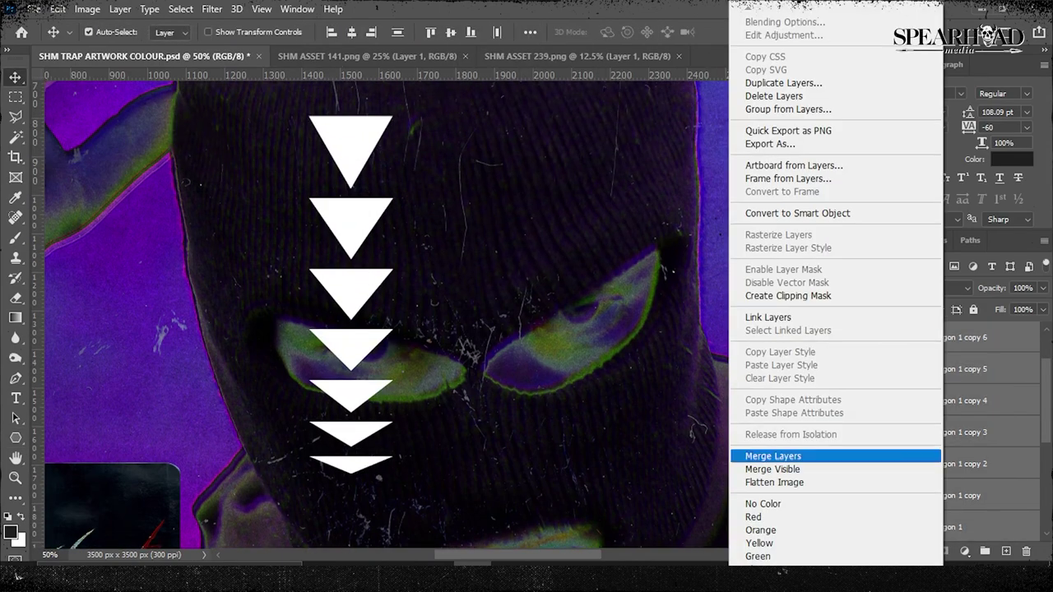
{"action": "left_click", "coordinate": [823, 457]}
Scale and move the merged triangle column onto the left spine strip.
{"action": "key", "text": "ctrl+0"}
{"action": "key", "text": "ctrl+t"}
{"action": "left_click_drag", "start_coordinate": [407, 247], "coordinate": [242, 200]}
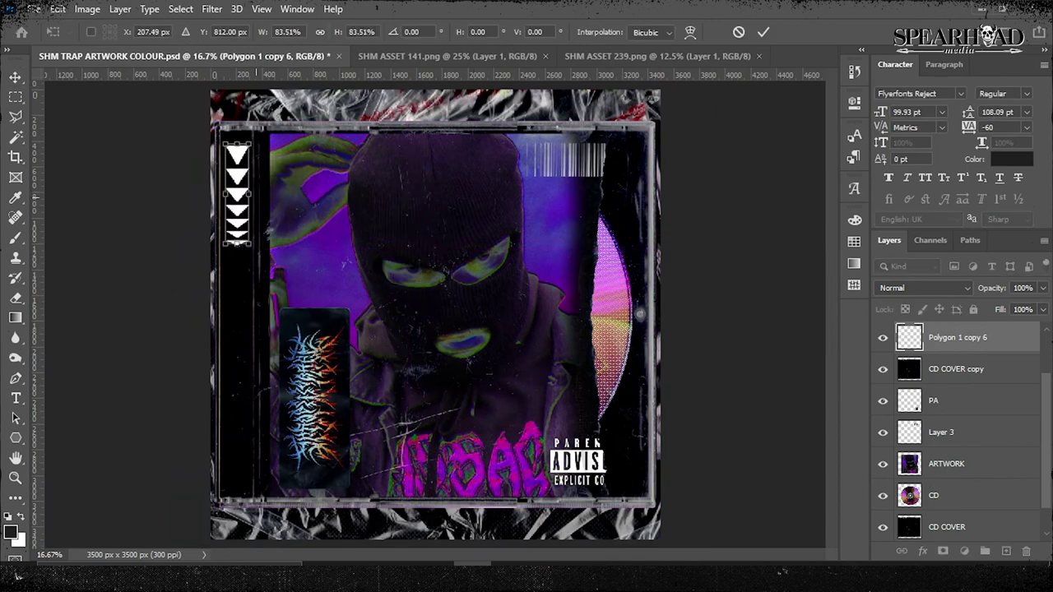
{"action": "key", "text": "Return"}
{"action": "key", "text": "ctrl+plus"}
{"action": "left_click", "coordinate": [211, 8]}
Apply the blur and color halftone effects, then fill the triangles with 50% gray.
{"action": "left_click", "coordinate": [435, 249]}
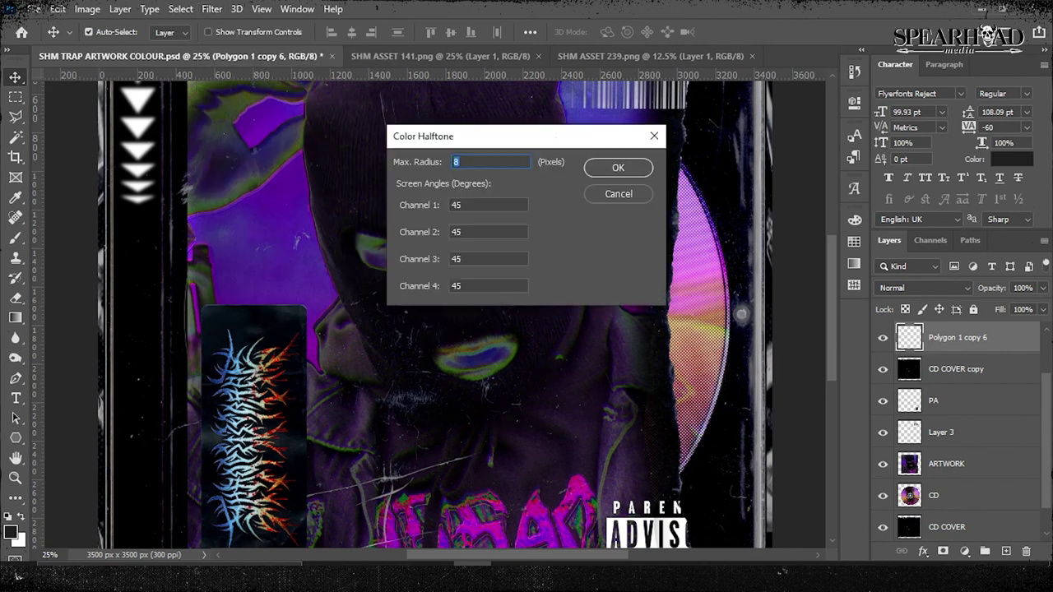
{"action": "key", "text": "Return"}
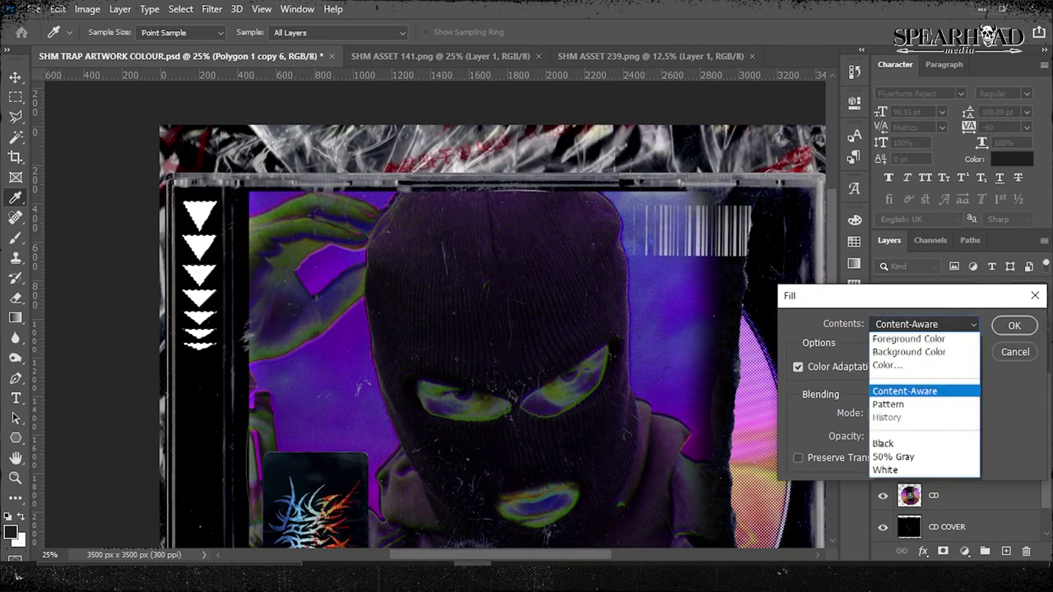
{"action": "left_click", "coordinate": [893, 456]}
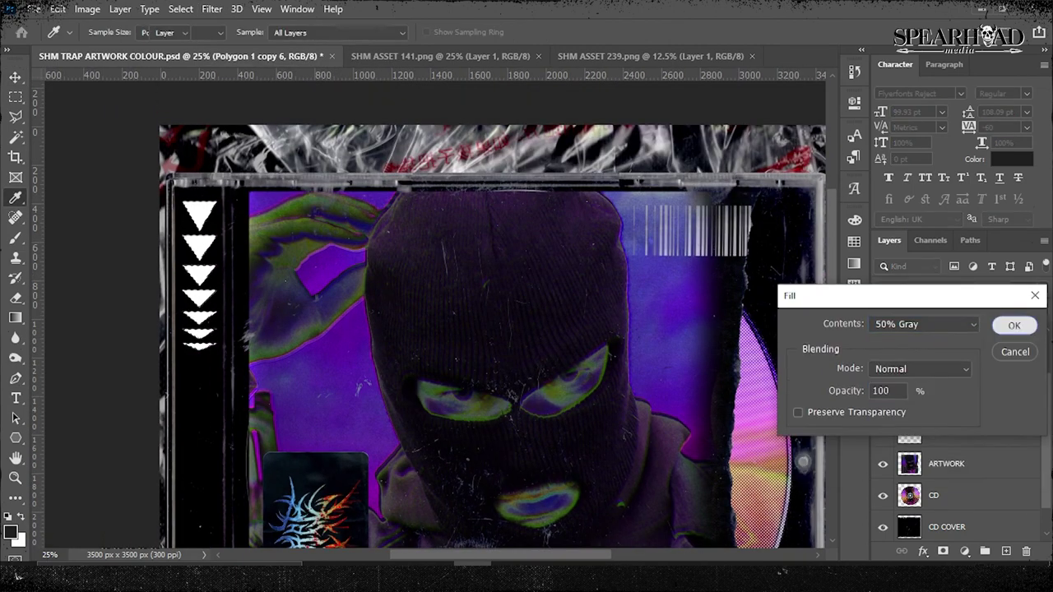
{"action": "left_click", "coordinate": [1011, 324]}
Apply a Distort filter and scale the triangles down to 83.33%.
{"action": "left_click", "coordinate": [212, 8]}
{"action": "mouse_move", "coordinate": [226, 212]}
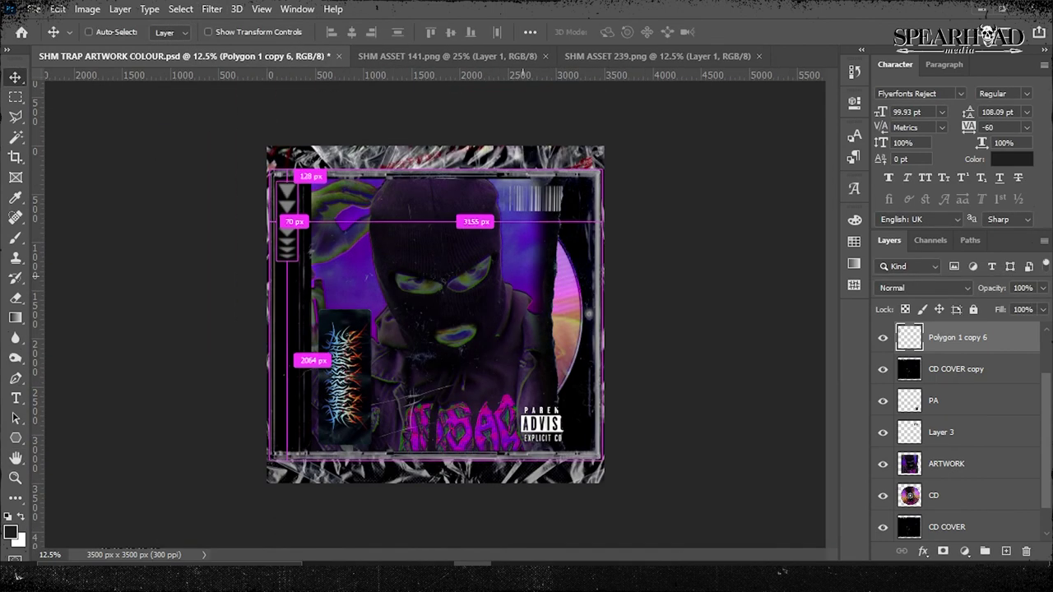
{"action": "key", "text": "ctrl+t"}
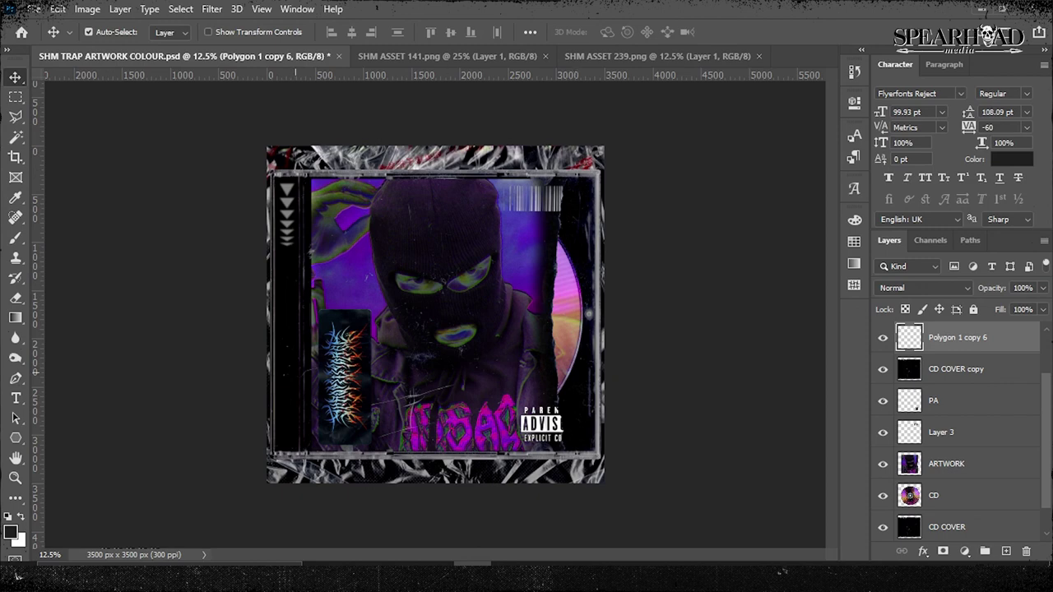
Add spine text starting 'MASTER' in Eurostile Extended Bold, coloured white at 21 pt.
{"action": "left_click", "coordinate": [220, 31]}
{"action": "left_click", "coordinate": [188, 134]}
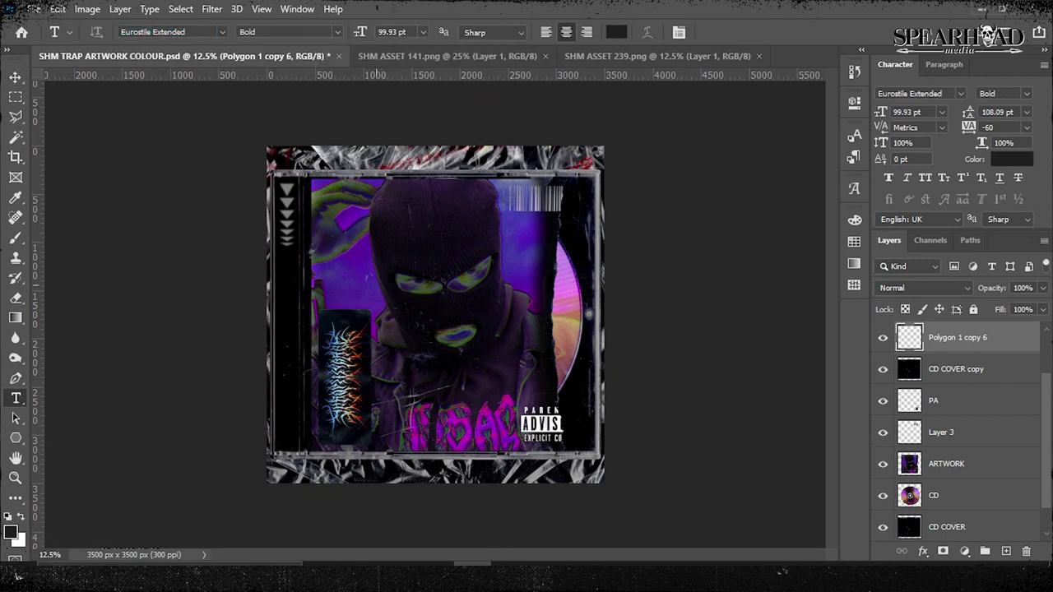
{"action": "left_click", "coordinate": [376, 286]}
{"action": "type", "text": "MASTER"}
{"action": "key", "text": "ctrl+a"}
{"action": "left_click", "coordinate": [616, 32]}
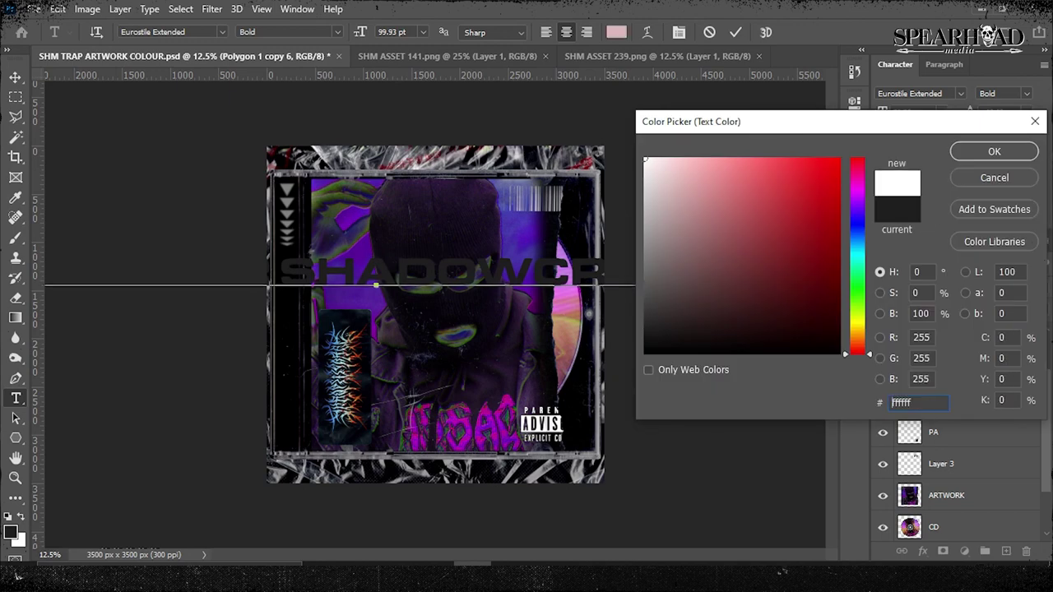
{"action": "key", "text": "Return"}
{"action": "type", "text": "21"}
{"action": "key", "text": "Return"}
Rotate the spine text 90° and position it along the left strip.
{"action": "key", "text": "ctrl+t"}
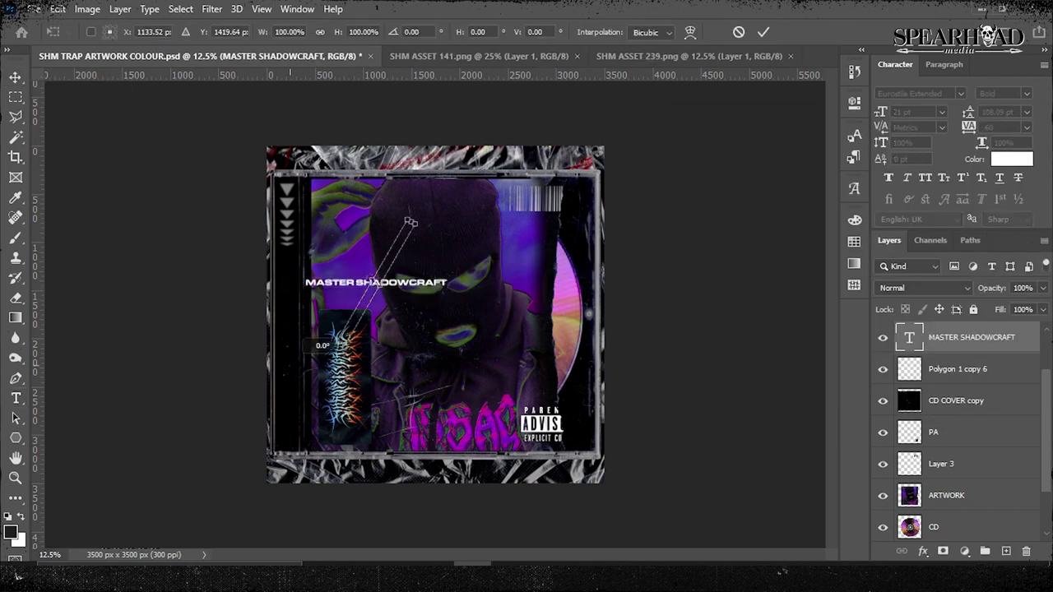
{"action": "key", "text": "Return"}
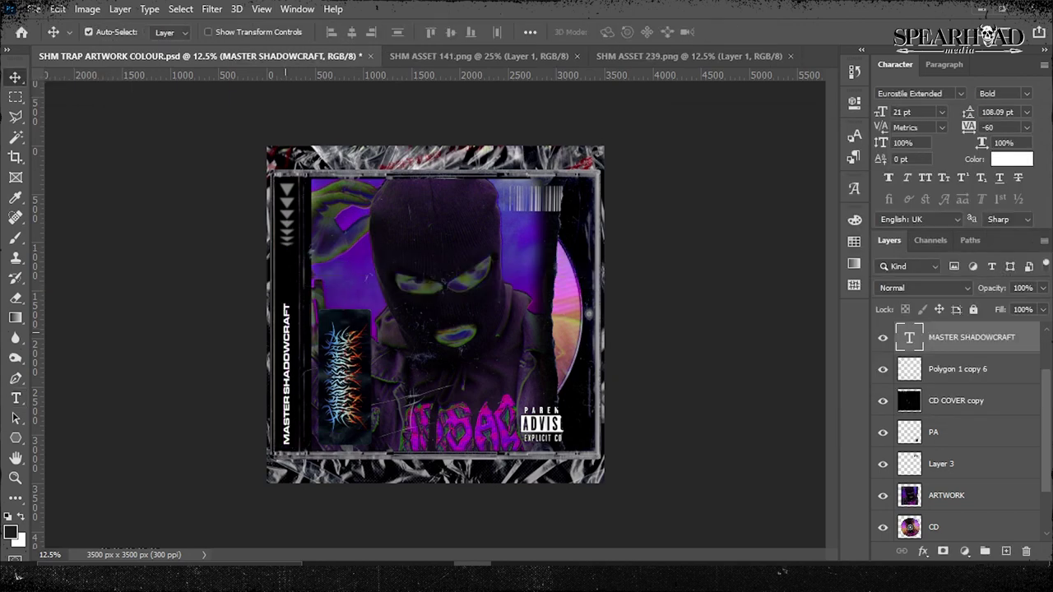
{"action": "key", "text": "ctrl+plus"}
{"action": "key", "text": "ctrl+plus"}
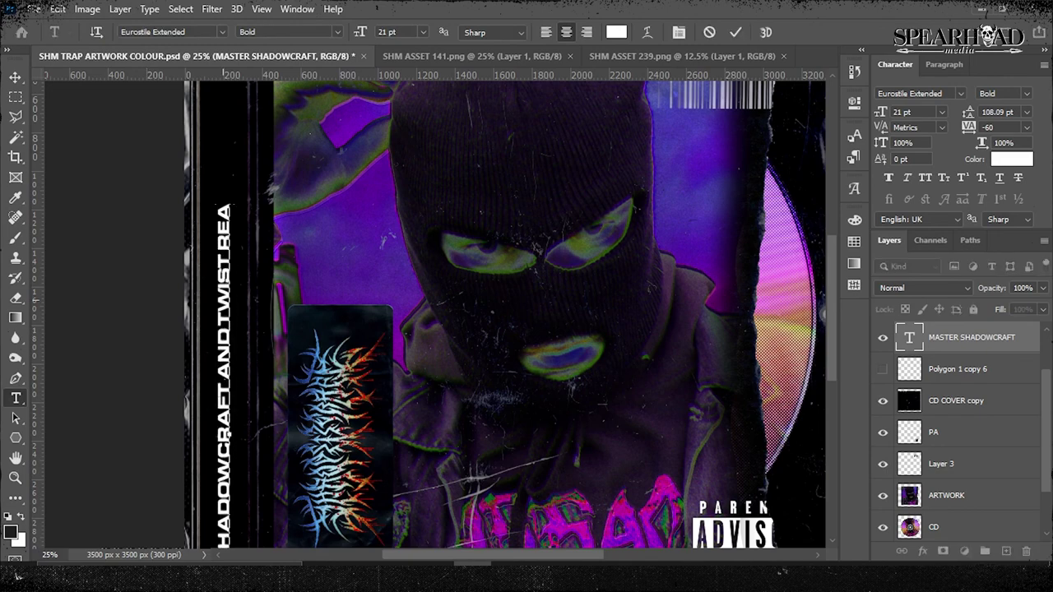
{"action": "key", "text": "ctrl+Return"}
{"action": "key", "text": "ctrl+minus"}
{"action": "key", "text": "ctrl+t"}
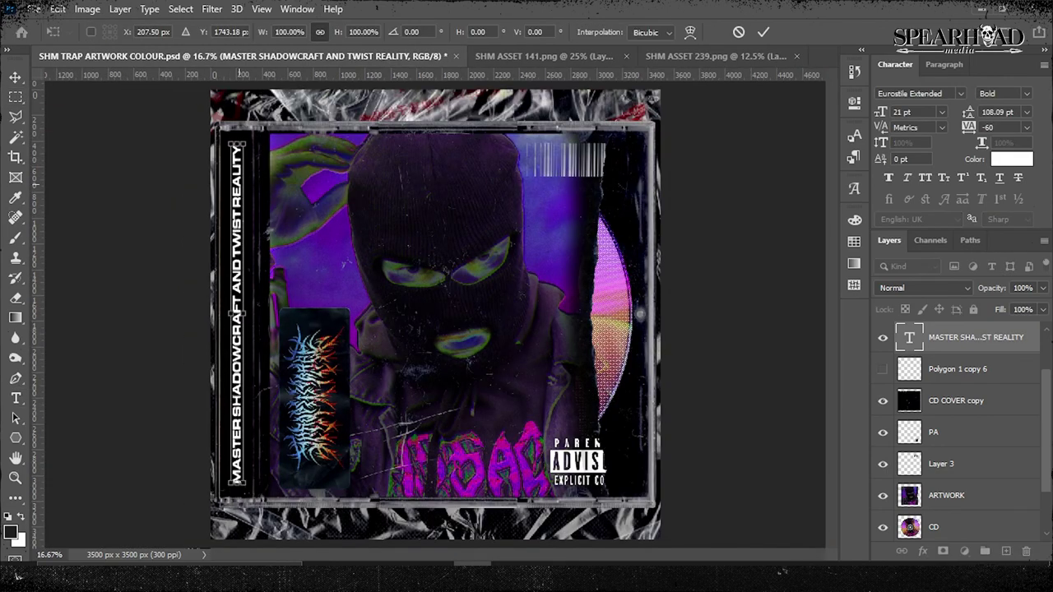
{"action": "key", "text": "Return"}
Draw a thin white-filled rectangle bar beside the vertical spine text.
{"action": "left_click", "coordinate": [16, 437]}
{"action": "left_click", "coordinate": [85, 438]}
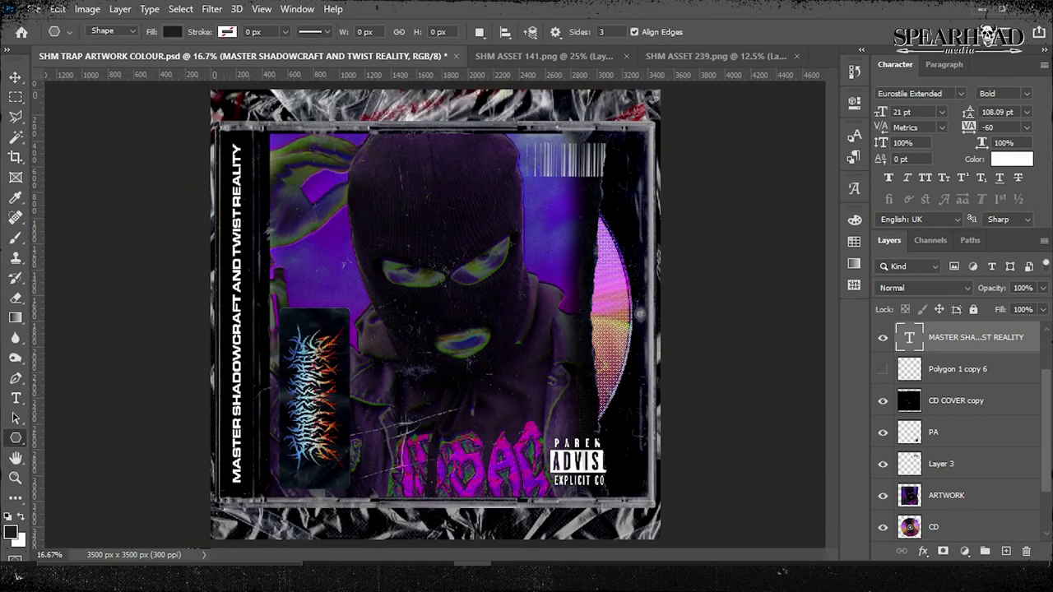
{"action": "left_click", "coordinate": [172, 32]}
{"action": "left_click", "coordinate": [72, 110]}
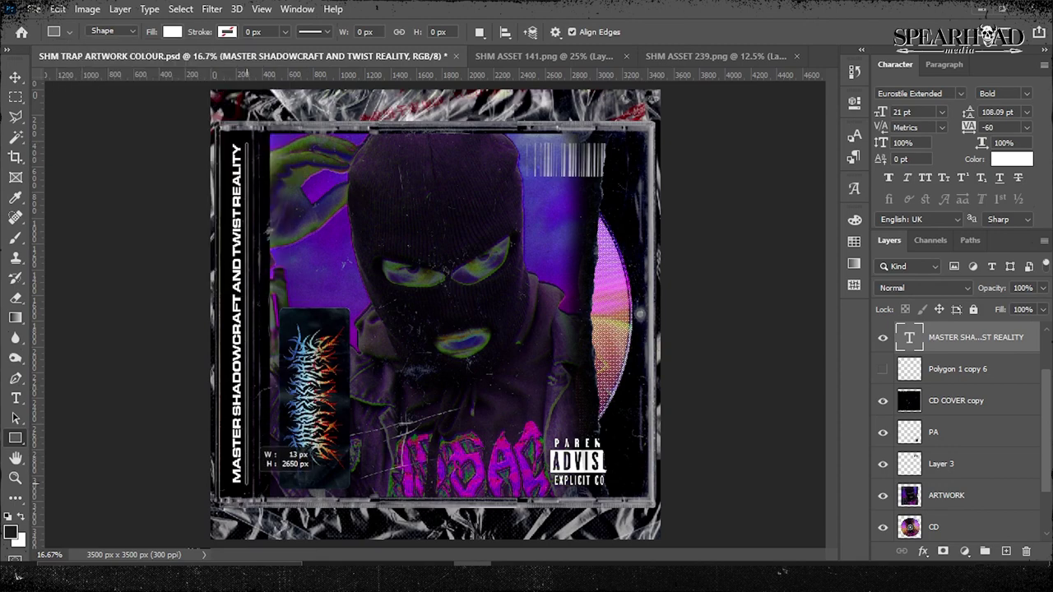
{"action": "left_click_drag", "start_coordinate": [247, 484], "coordinate": [248, 486]}
Adjust the thin white bar with Free Transform.
{"action": "scroll", "coordinate": [263, 329], "scroll_direction": "up", "scroll_amount": 5}
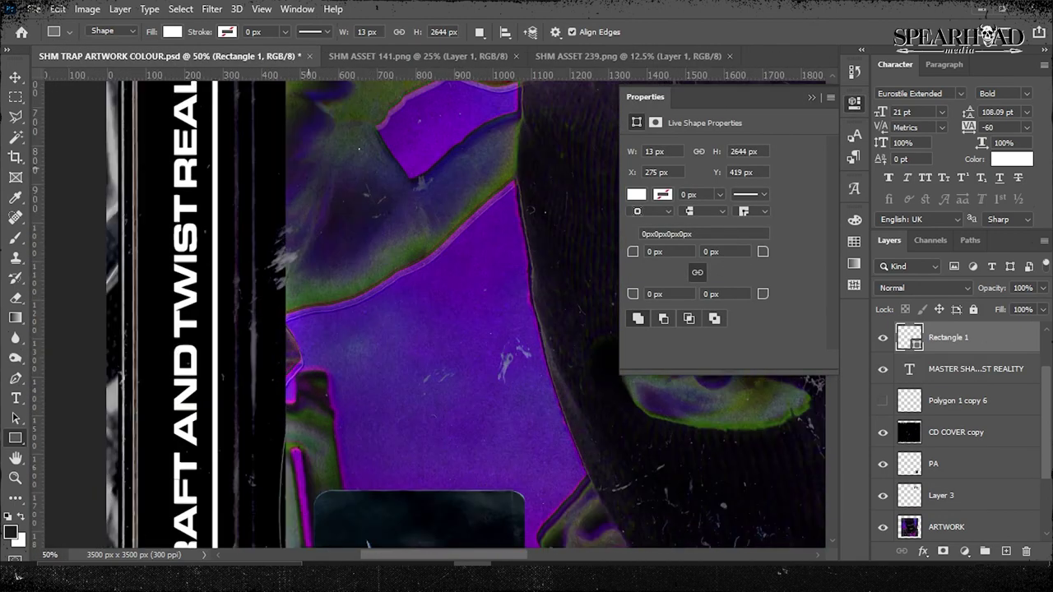
{"action": "scroll", "coordinate": [427, 312], "scroll_direction": "up", "scroll_amount": 1}
{"action": "key", "text": "v"}
{"action": "key", "text": "ctrl+t"}
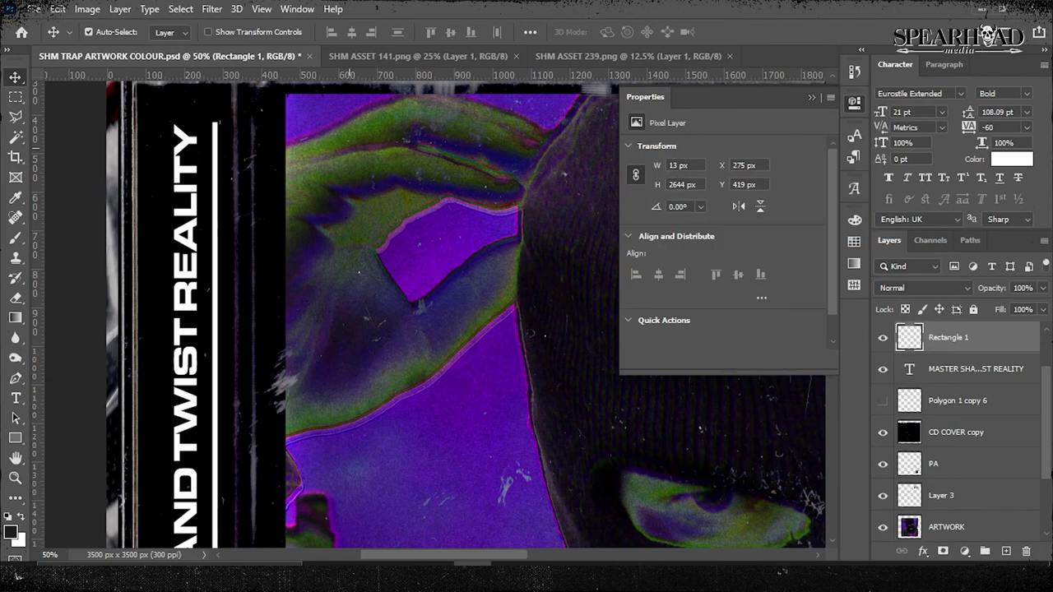
{"action": "left_click_drag", "start_coordinate": [214, 124], "coordinate": [214, 125]}
{"action": "scroll", "coordinate": [214, 120], "scroll_direction": "down", "scroll_amount": 10}
{"action": "scroll", "coordinate": [214, 115], "scroll_direction": "down", "scroll_amount": 5}
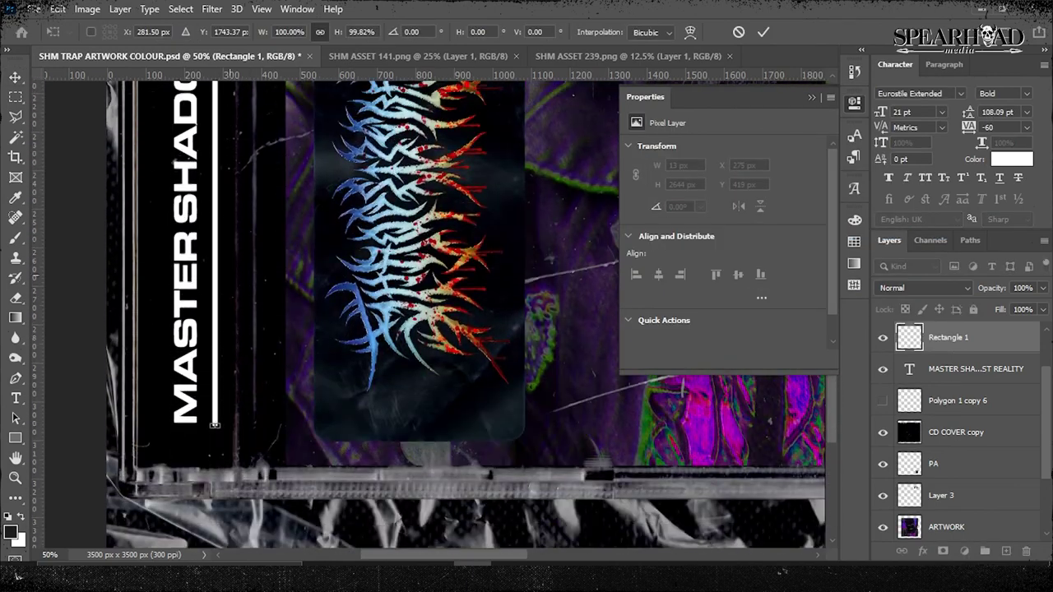
Duplicate the white bar, nudge the copy left, and align both bars with the spine text.
{"action": "key", "text": "alt+shift+Left"}
{"action": "key", "text": "Left"}
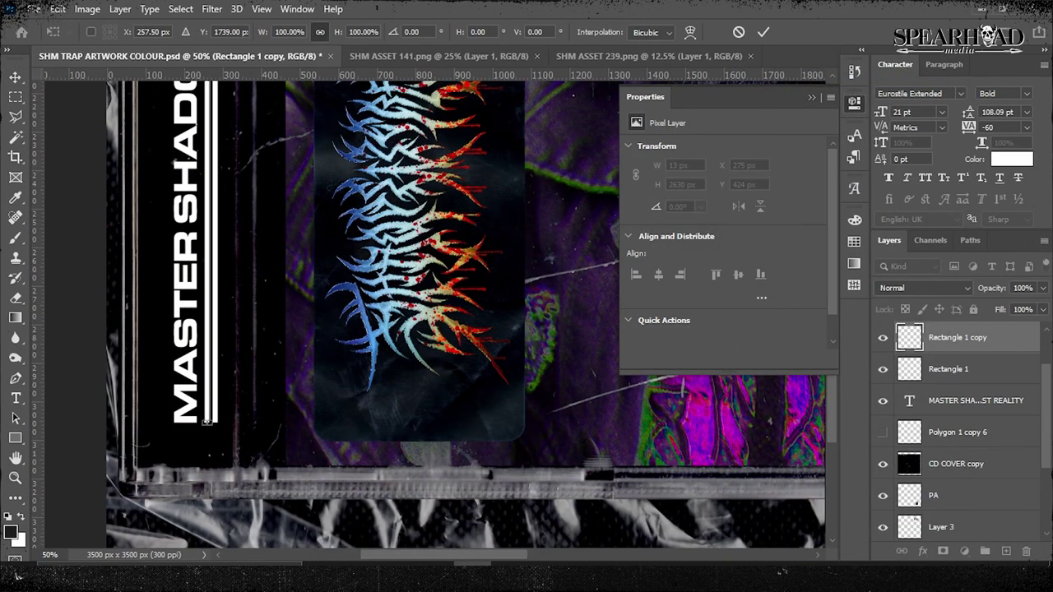
{"action": "key", "text": "Left"}
{"action": "key", "text": "ctrl+0"}
{"action": "key", "text": "alt+shift+bracketleft"}
{"action": "key", "text": "alt+shift+bracketleft"}
{"action": "key", "text": "Left"}
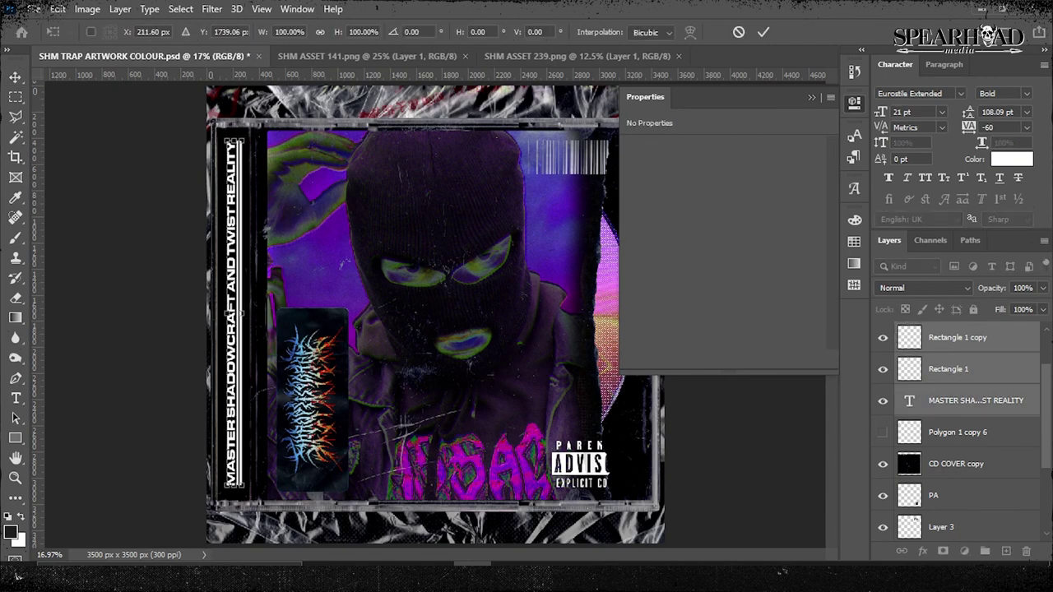
{"action": "key", "text": "Return"}
Lower Layer 3's opacity to 70%.
{"action": "left_click", "coordinate": [854, 102]}
{"action": "left_click", "coordinate": [942, 526]}
{"action": "key", "text": "7"}
{"action": "left_click", "coordinate": [925, 288]}
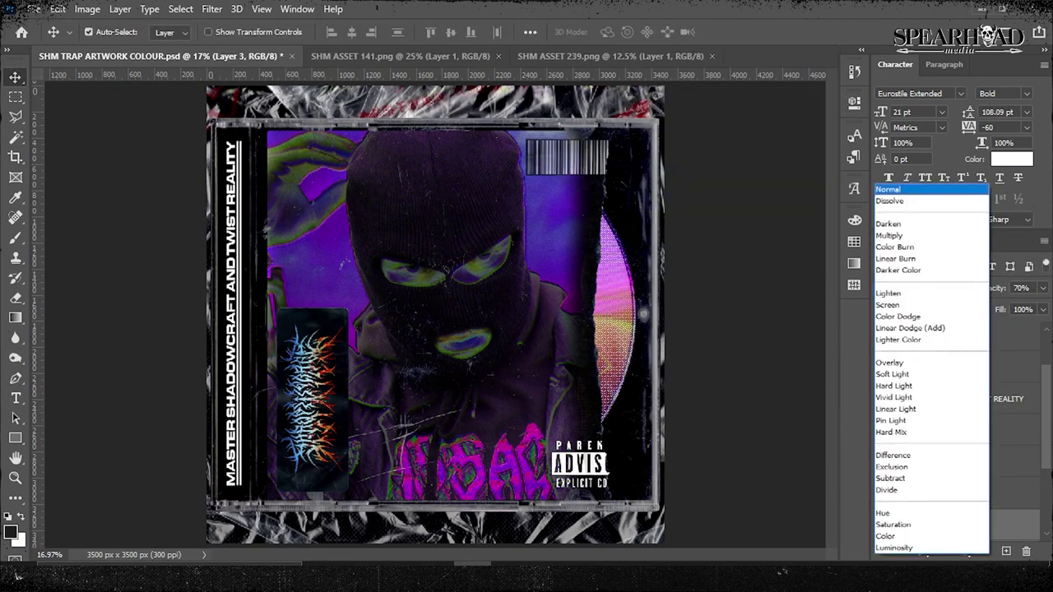
{"action": "left_click", "coordinate": [888, 293]}
Step through the PA and Layer 3 layers and select the ARTWORK layer.
{"action": "key", "text": "w"}
{"action": "key", "text": "ctrl+equal"}
{"action": "scroll", "coordinate": [436, 313], "scroll_direction": "down", "scroll_amount": 3}
{"action": "key", "text": "alt+bracketright"}
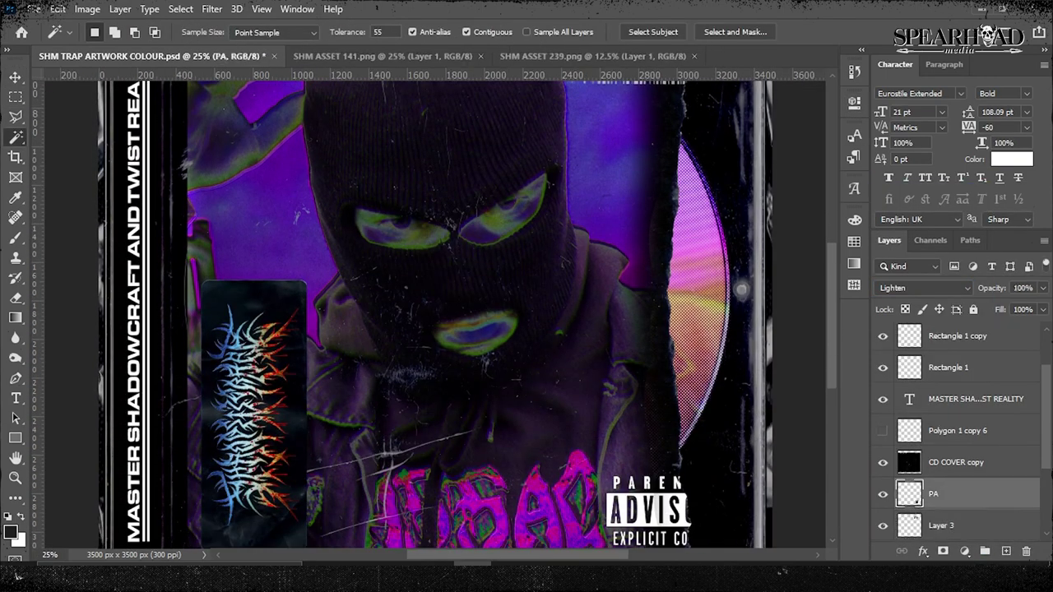
{"action": "key", "text": "ctrl+minus"}
{"action": "key", "text": "alt+bracketleft"}
{"action": "key", "text": "alt+bracketleft"}
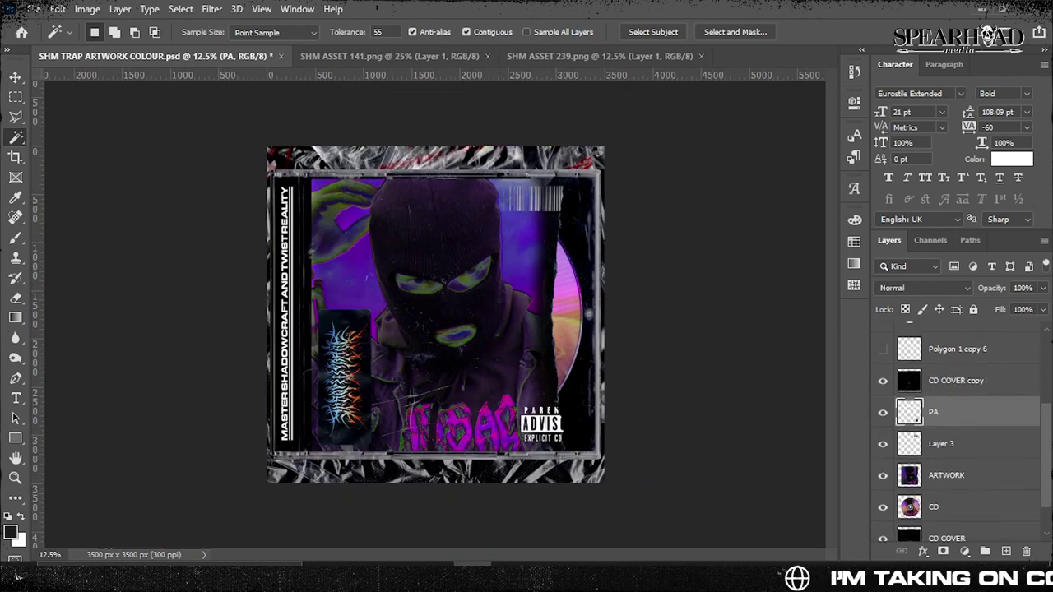
{"action": "left_click", "coordinate": [965, 552]}
{"action": "key", "text": "Escape"}
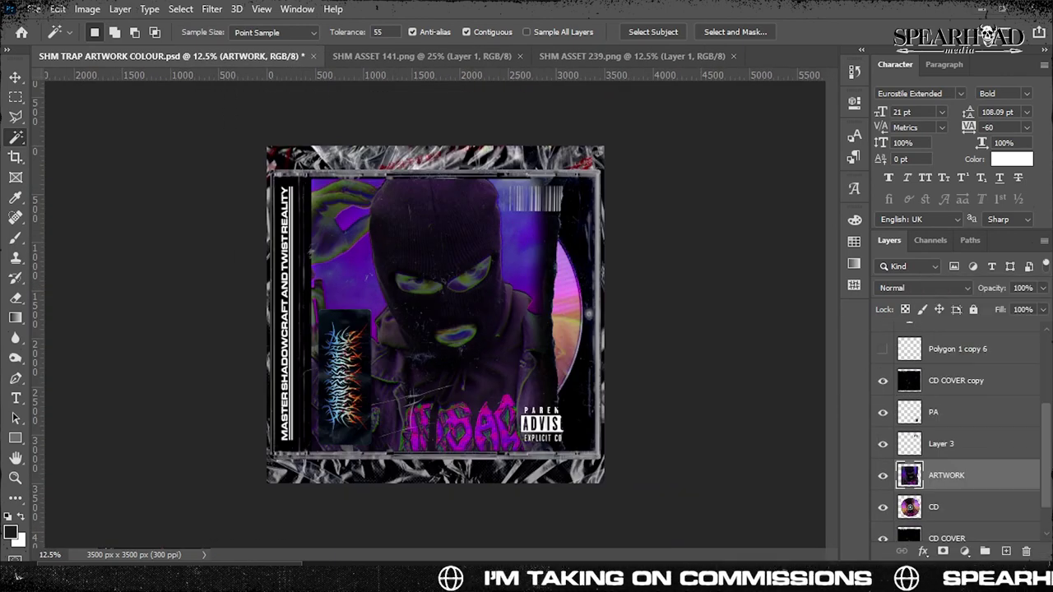
{"action": "scroll", "coordinate": [959, 436], "scroll_direction": "up", "scroll_amount": 3}
Rasterize the spine text and merge it with the two white bar layers.
{"action": "left_click", "coordinate": [963, 400]}
{"action": "left_click", "coordinate": [963, 463], "text": "shift"}
{"action": "right_click", "coordinate": [957, 431]}
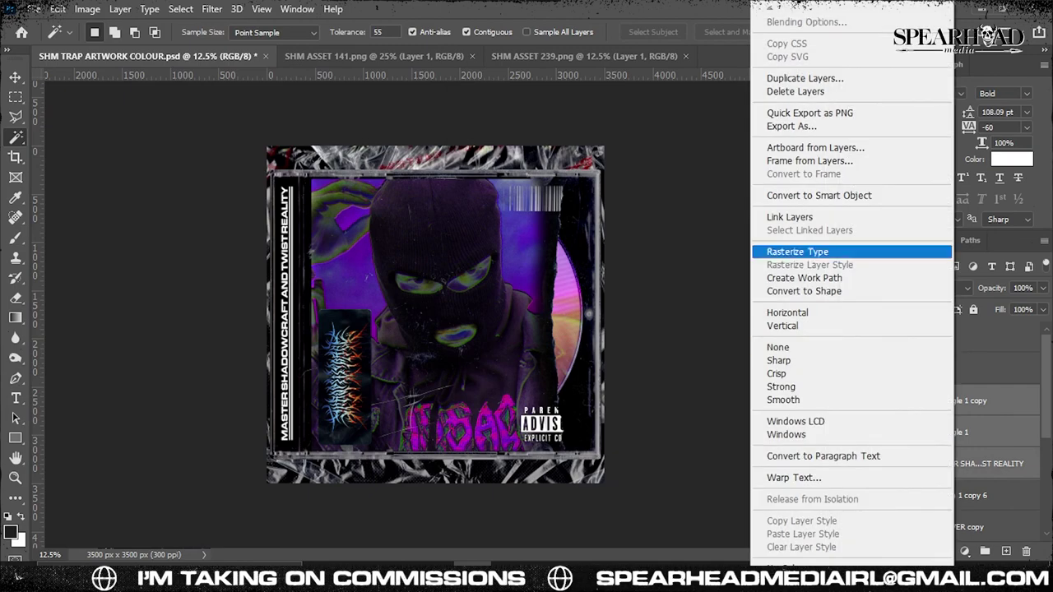
{"action": "left_click", "coordinate": [797, 251]}
{"action": "key", "text": "ctrl+e"}
Marquee-select the vertical spine text strip.
{"action": "key", "text": "ctrl+plus"}
{"action": "key", "text": "m"}
{"action": "left_click_drag", "start_coordinate": [223, 136], "coordinate": [247, 482]}
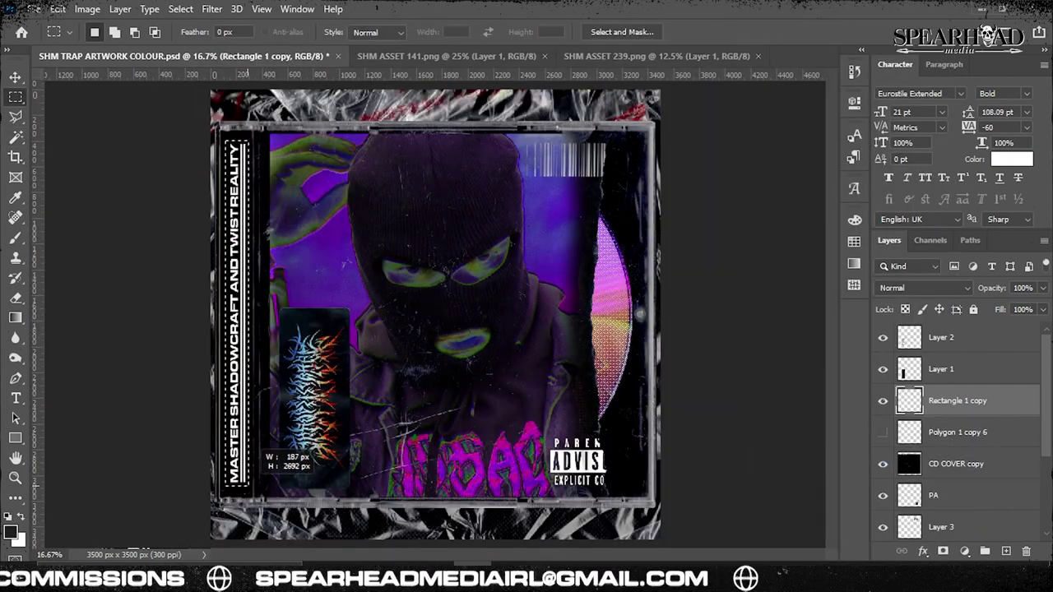
{"action": "key", "text": "ctrl+alt+shift+n"}
{"action": "key", "text": "shift+F5"}
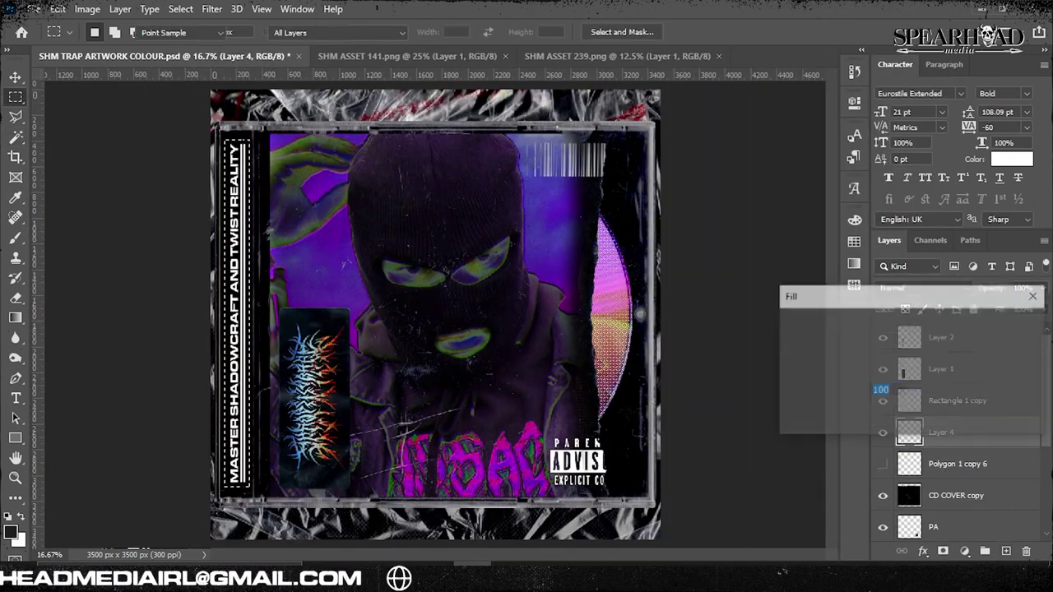
{"action": "key", "text": "Return"}
{"action": "key", "text": "ctrl+e"}
Apply a Color Halftone filter to the selected spine strip.
{"action": "key", "text": "alt+t"}
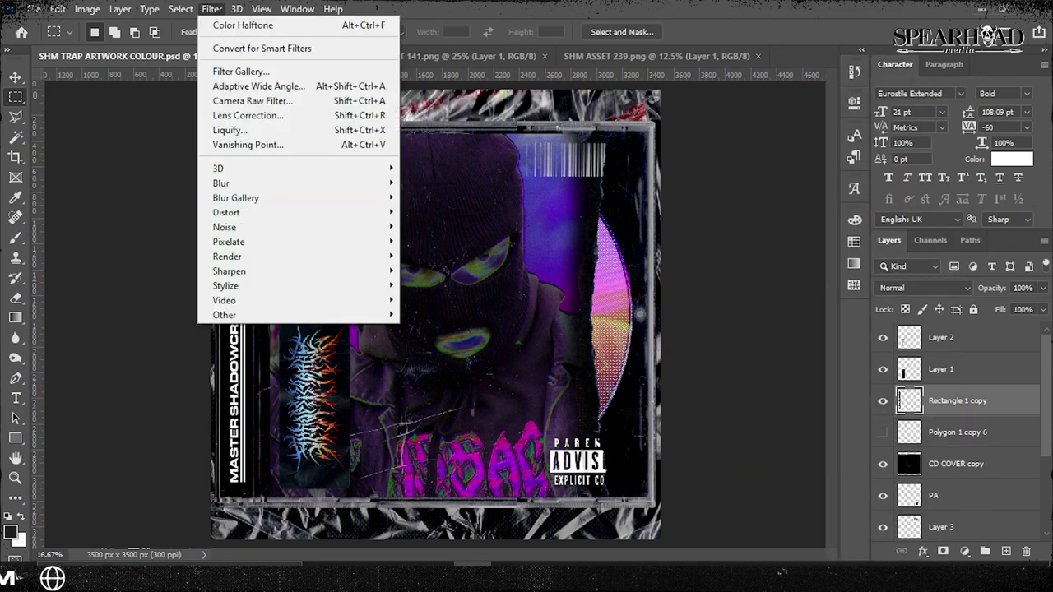
{"action": "key", "text": "Return"}
{"action": "key", "text": "Escape"}
{"action": "key", "text": "alt+t"}
{"action": "key", "text": "Return"}
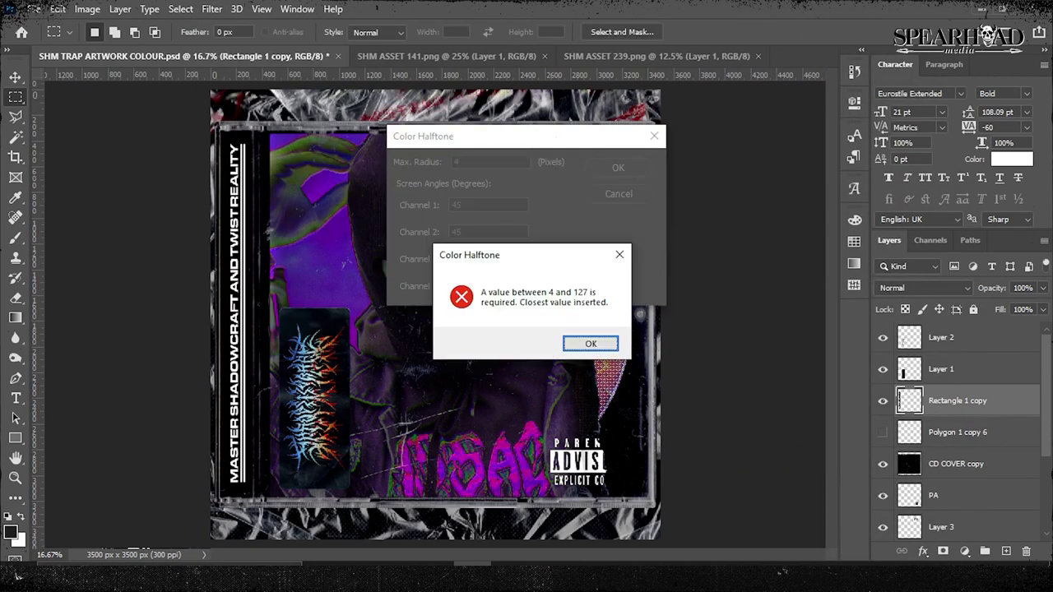
{"action": "key", "text": "Return"}
{"action": "key", "text": "Return"}
{"action": "key", "text": "ctrl+plus"}
{"action": "key", "text": "ctrl+plus"}
{"action": "key", "text": "ctrl+plus"}
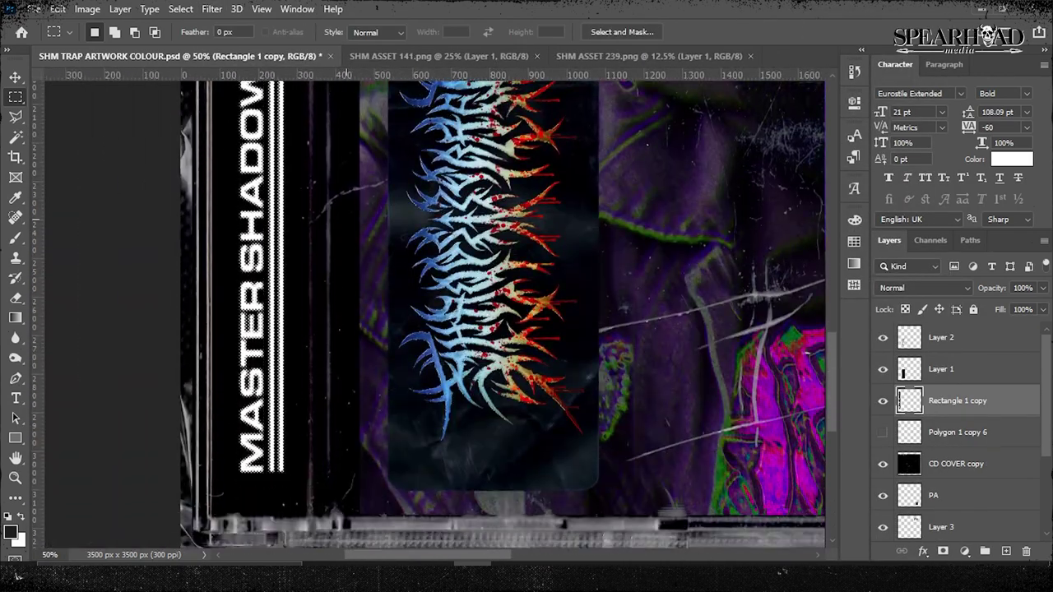
{"action": "key", "text": "alt+t"}
{"action": "key", "text": "x"}
{"action": "key", "text": "Escape"}
{"action": "key", "text": "ctrl+0"}
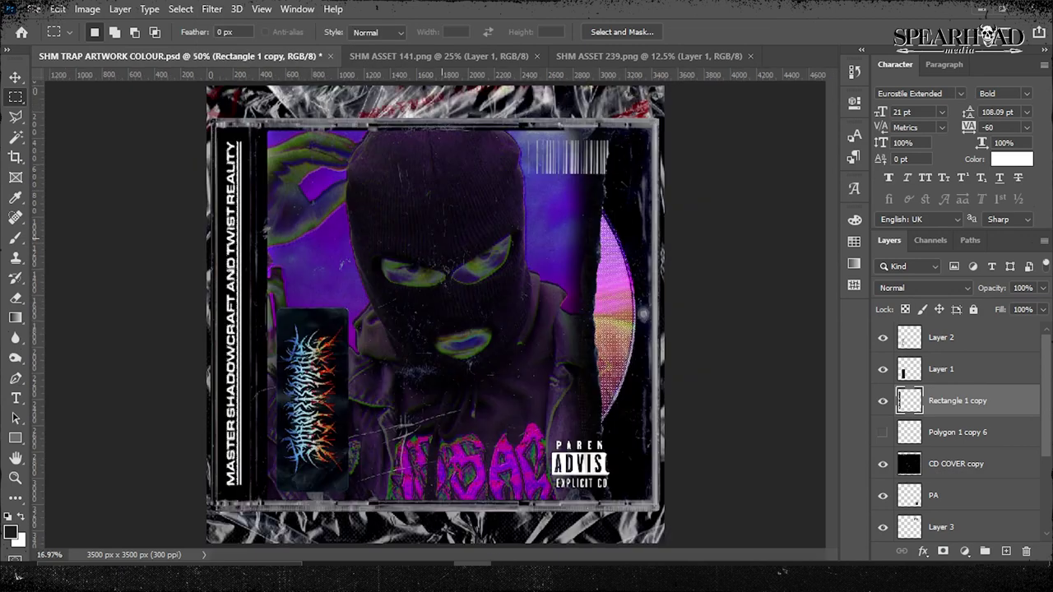
Rename the merged layer STICKER and merge it down.
{"action": "key", "text": "ctrl+e"}
{"action": "double_click", "coordinate": [942, 337]}
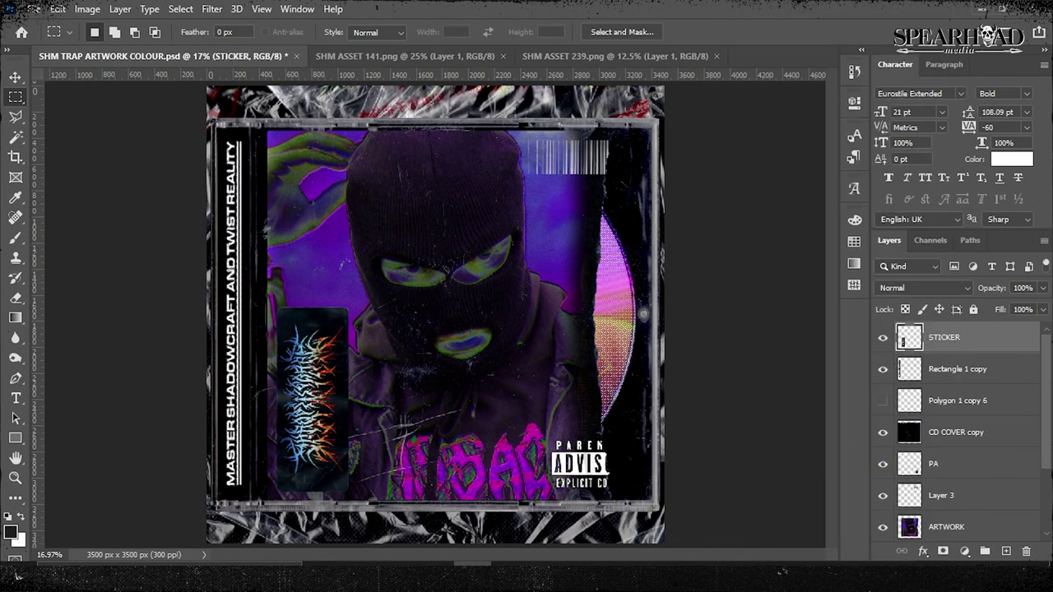
{"action": "right_click", "coordinate": [957, 369]}
{"action": "left_click", "coordinate": [822, 454]}
Merge PA, Layer 3 and ARTWORK into one layer named ARTWORK.
{"action": "left_click", "coordinate": [934, 367]}
{"action": "key", "text": "alt+t"}
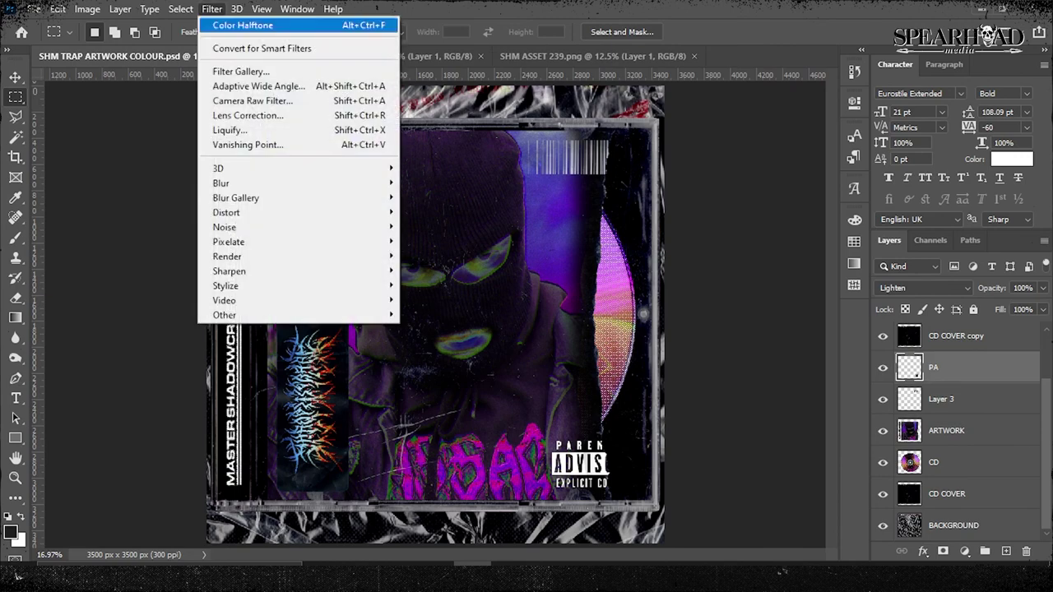
{"action": "key", "text": "Escape"}
{"action": "left_click", "coordinate": [942, 399], "text": "shift"}
{"action": "left_click", "coordinate": [946, 430], "text": "shift"}
{"action": "right_click", "coordinate": [957, 431]}
{"action": "left_click", "coordinate": [823, 459]}
{"action": "double_click", "coordinate": [942, 430]}
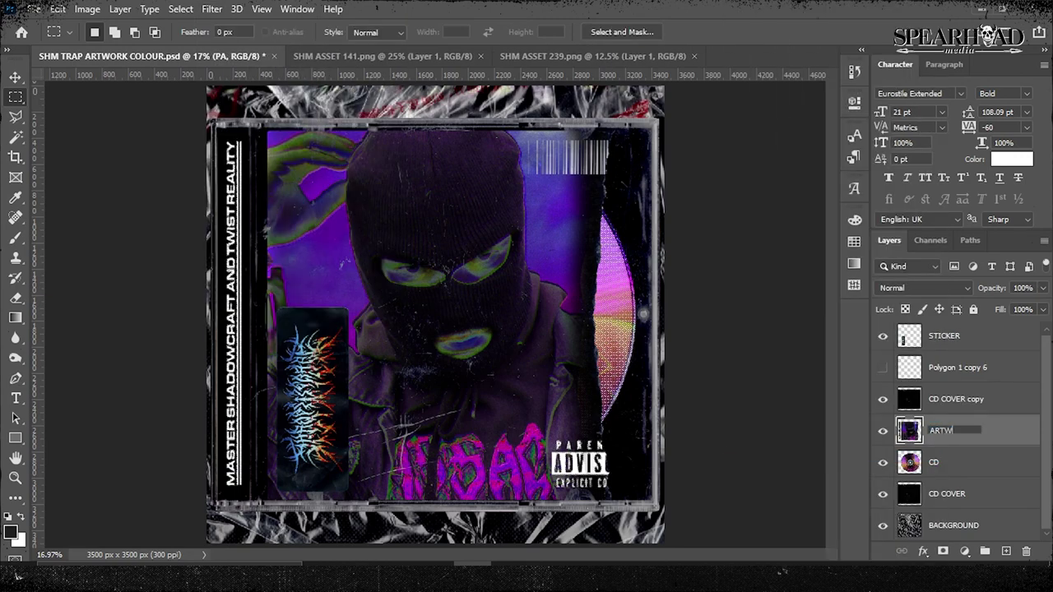
Delete the hidden triangles layer, Polygon 1 copy 6.
{"action": "left_click", "coordinate": [957, 368]}
{"action": "key", "text": "ctrl+t"}
{"action": "key", "text": "Escape"}
{"action": "key", "text": "Delete"}
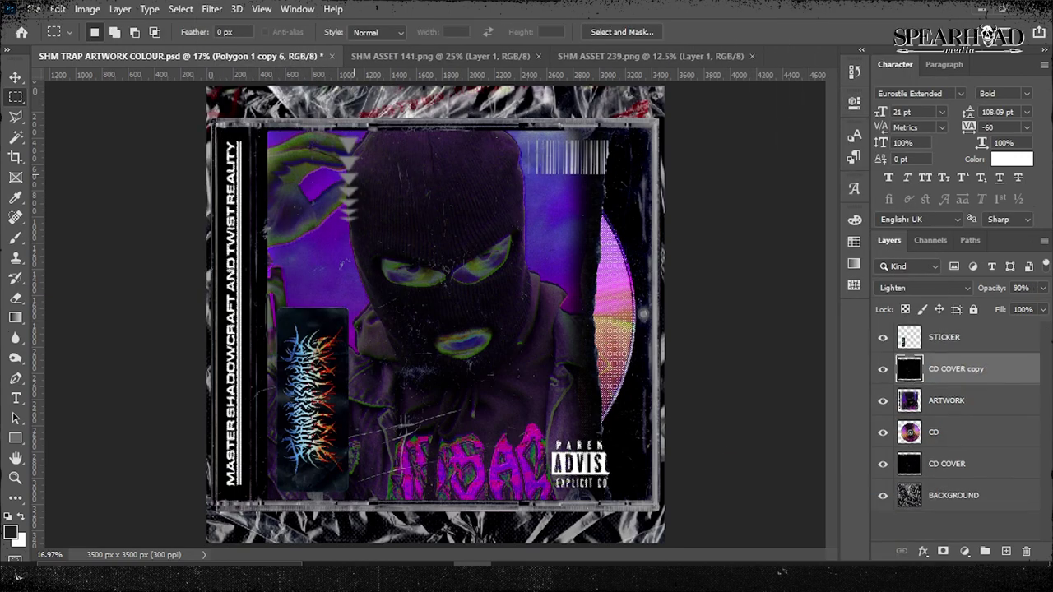
Fill a new layer with a top-to-bottom green-to-pink gradient blended in Overlay.
{"action": "key", "text": "ctrl+shift+alt+n"}
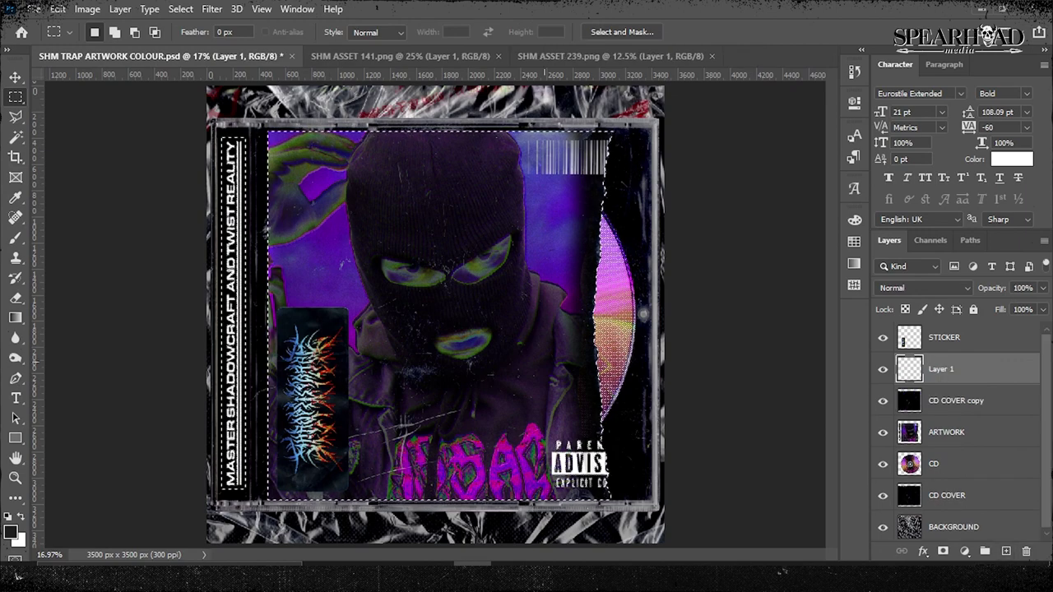
{"action": "left_click", "coordinate": [83, 317]}
{"action": "left_click", "coordinate": [146, 31]}
{"action": "scroll", "coordinate": [107, 99], "scroll_direction": "down", "scroll_amount": 5}
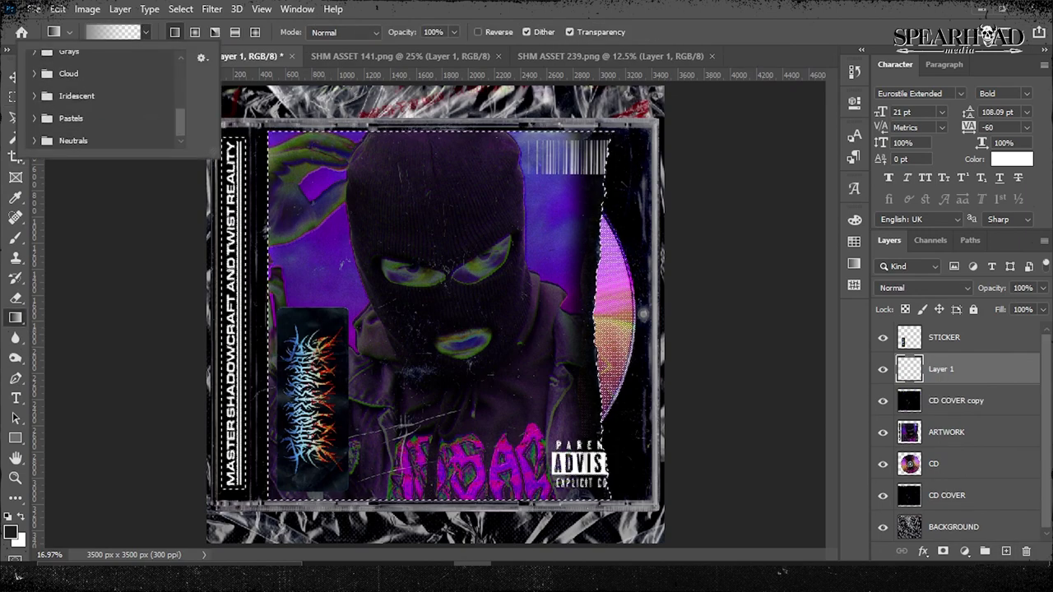
{"action": "scroll", "coordinate": [103, 98], "scroll_direction": "down", "scroll_amount": 1}
{"action": "left_click", "coordinate": [313, 140]}
{"action": "left_click_drag", "start_coordinate": [313, 140], "coordinate": [313, 503]}
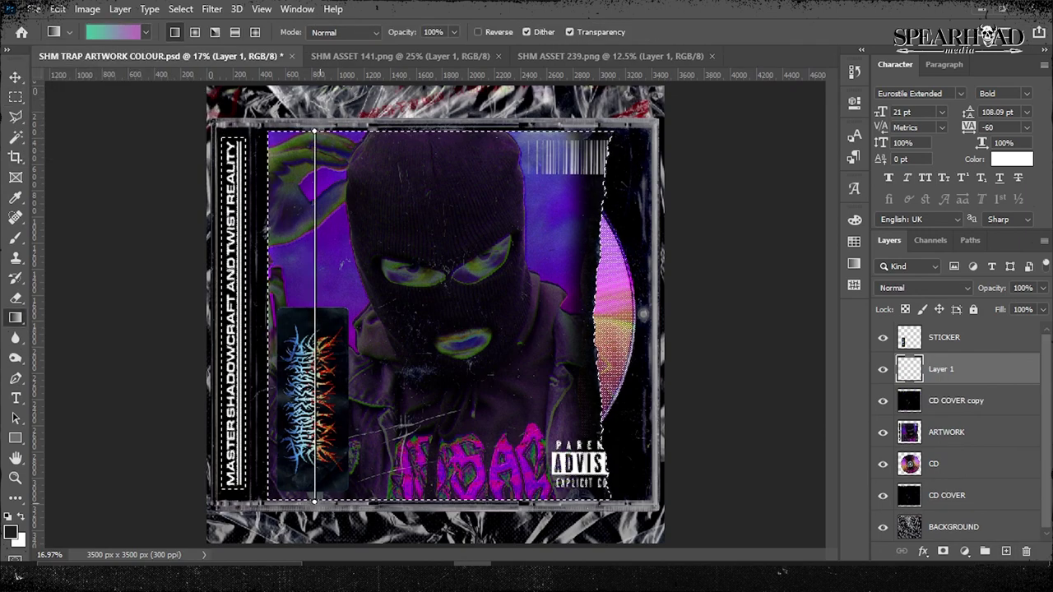
{"action": "left_click", "coordinate": [926, 288]}
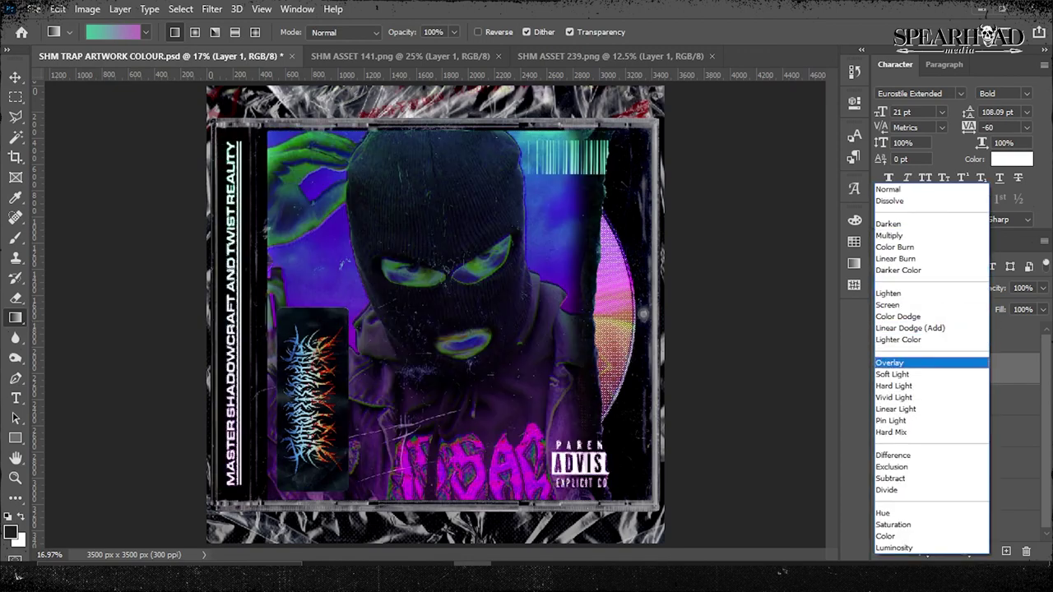
{"action": "left_click", "coordinate": [890, 363]}
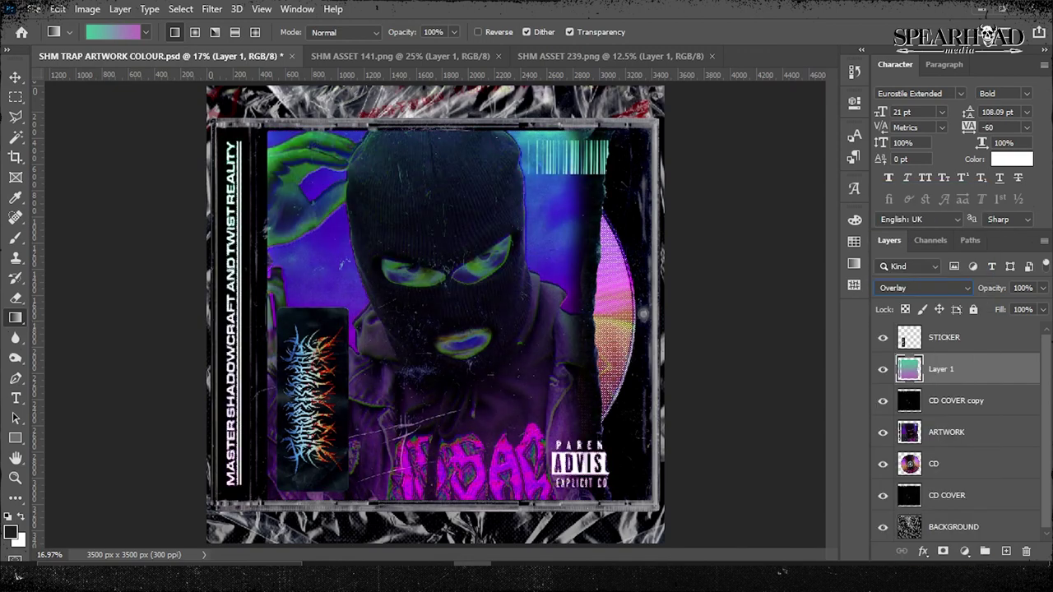
Shift the gradient layer's hue by −140 and duplicate it twice.
{"action": "key", "text": "ctrl+u"}
{"action": "left_click_drag", "start_coordinate": [780, 262], "coordinate": [721, 263]}
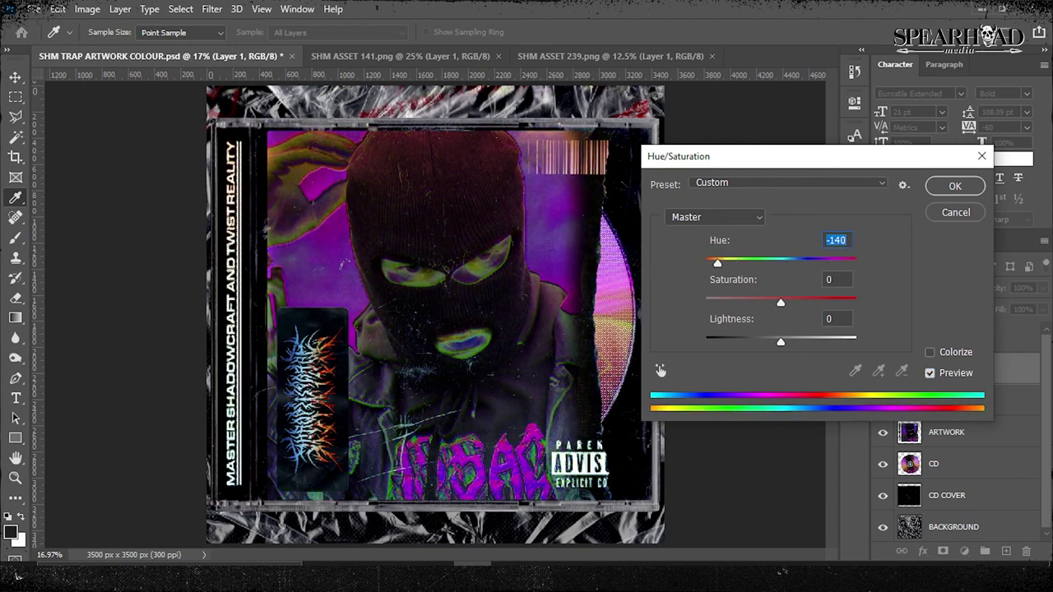
{"action": "key", "text": "Return"}
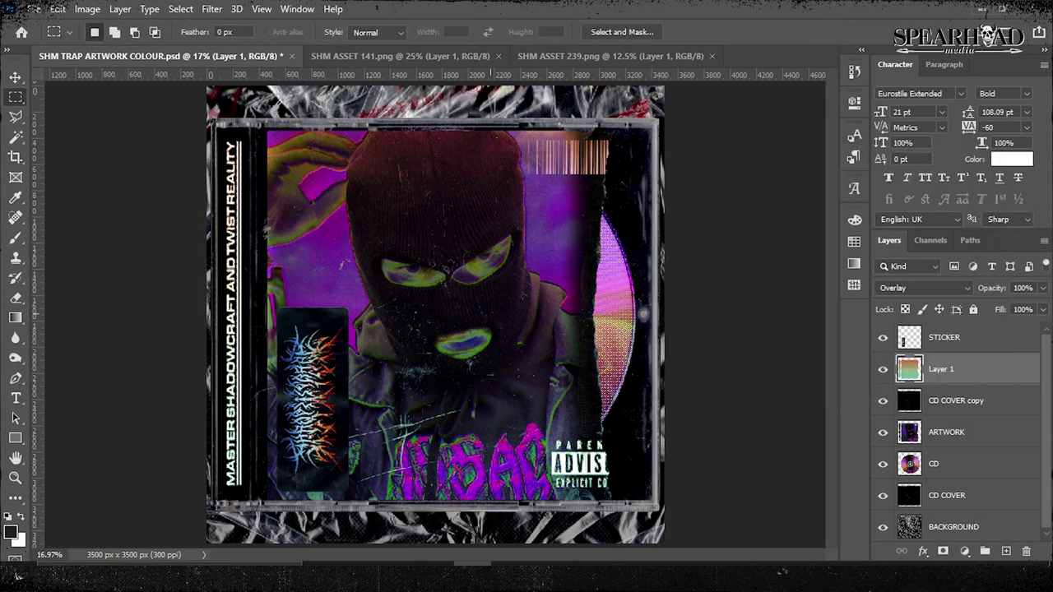
{"action": "key", "text": "ctrl+j"}
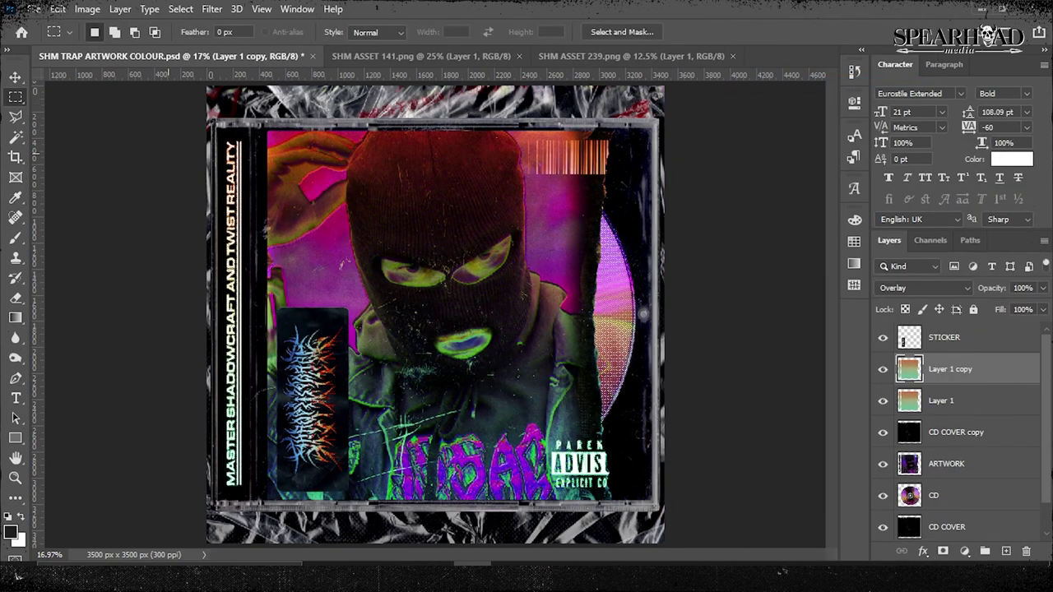
{"action": "right_click", "coordinate": [963, 370]}
{"action": "left_click", "coordinate": [823, 94]}
{"action": "key", "text": "Return"}
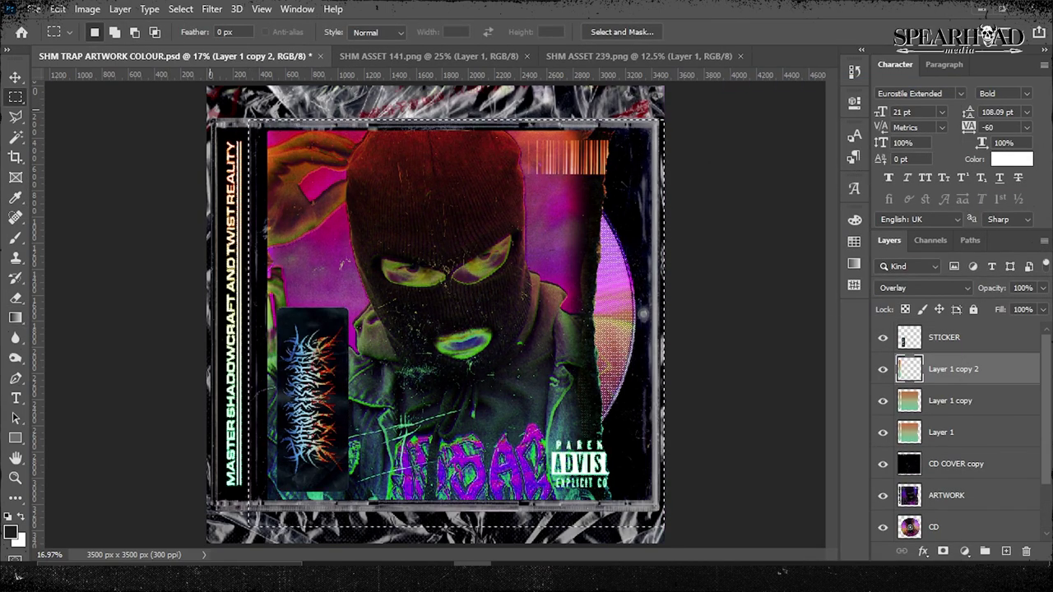
Set the top copy, Layer 1 copy 2, to Multiply.
{"action": "left_click", "coordinate": [924, 288]}
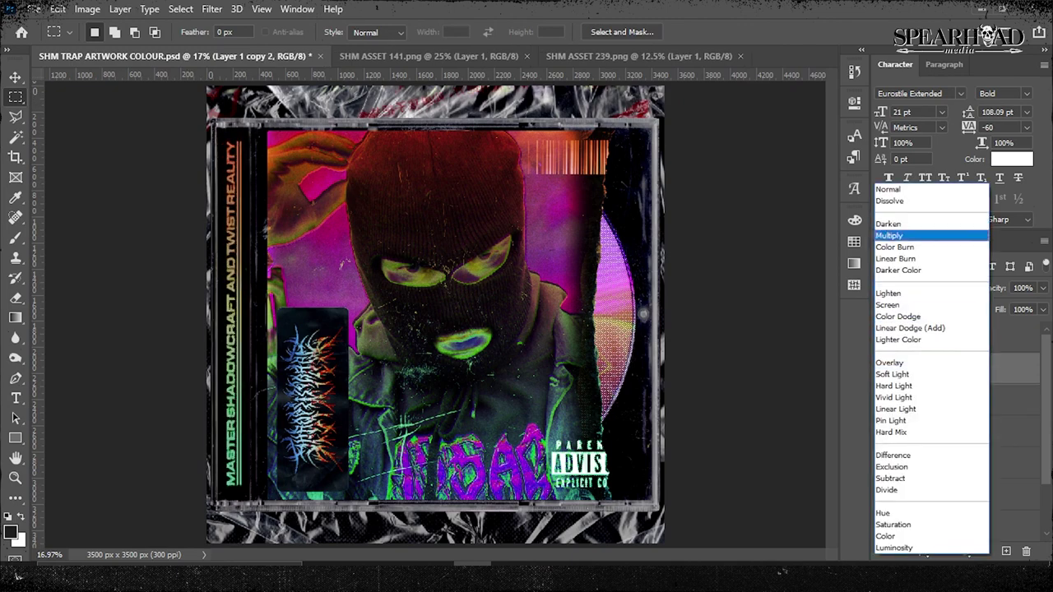
{"action": "left_click", "coordinate": [890, 236]}
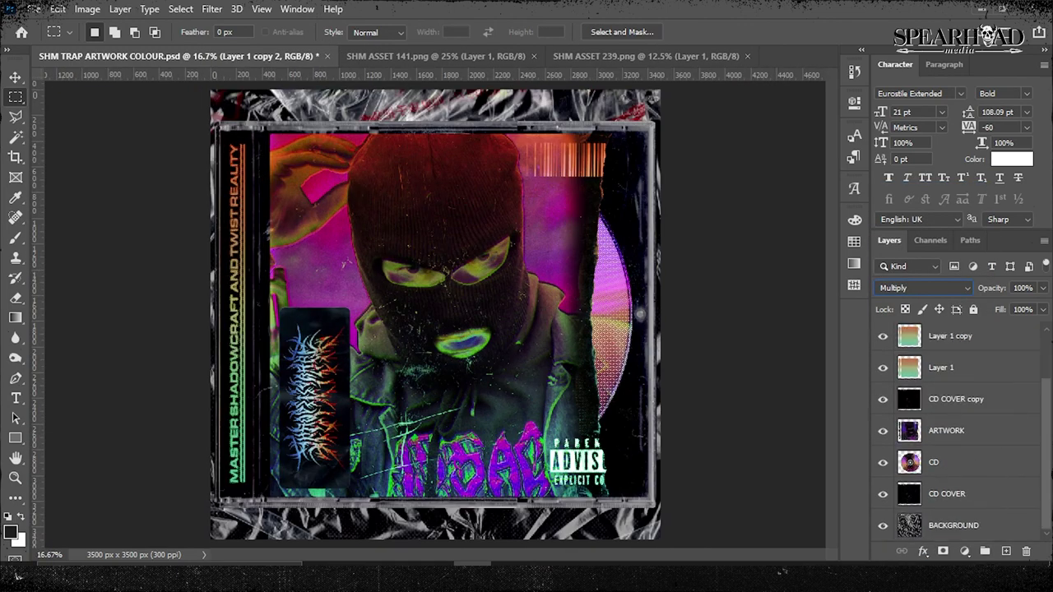
{"action": "key", "text": "alt+l"}
{"action": "key", "text": "Escape"}
Add a drop shadow with value 10 to CD COVER.
{"action": "left_click_drag", "start_coordinate": [653, 178], "coordinate": [893, 174]}
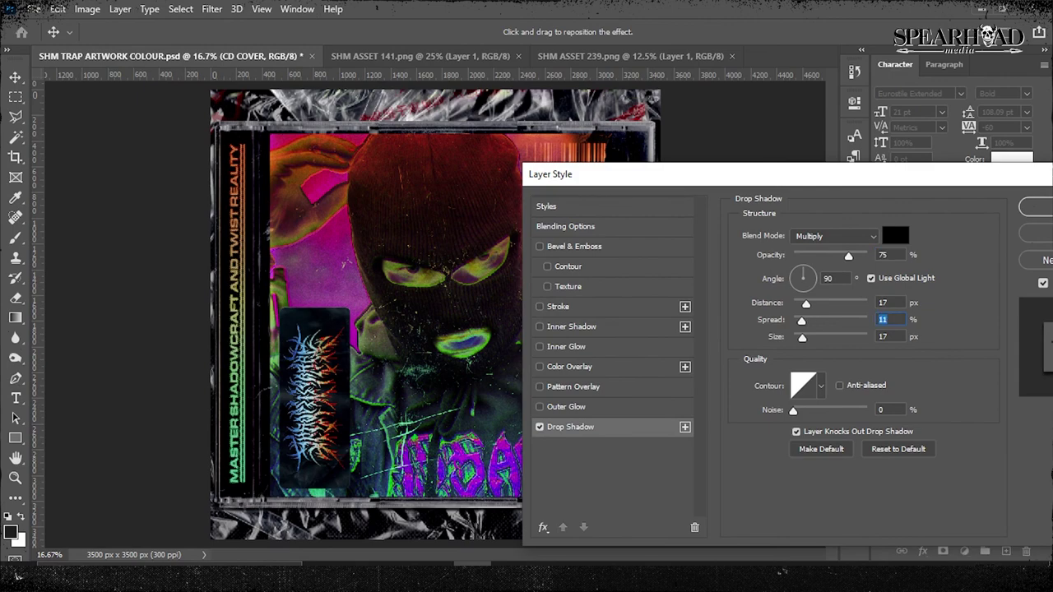
{"action": "type", "text": "10"}
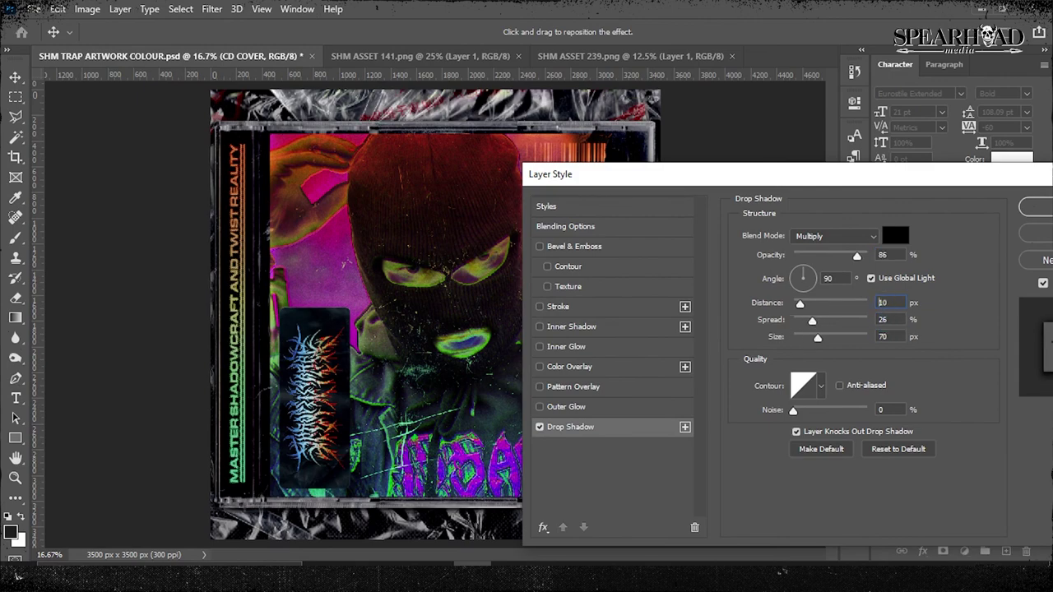
{"action": "key", "text": "shift+Tab"}
{"action": "key", "text": "Return"}
Shift the STICKER layer's hue to 12 with Hue/Saturation.
{"action": "key", "text": "m"}
{"action": "key", "text": "alt+period"}
{"action": "key", "text": "alt+i"}
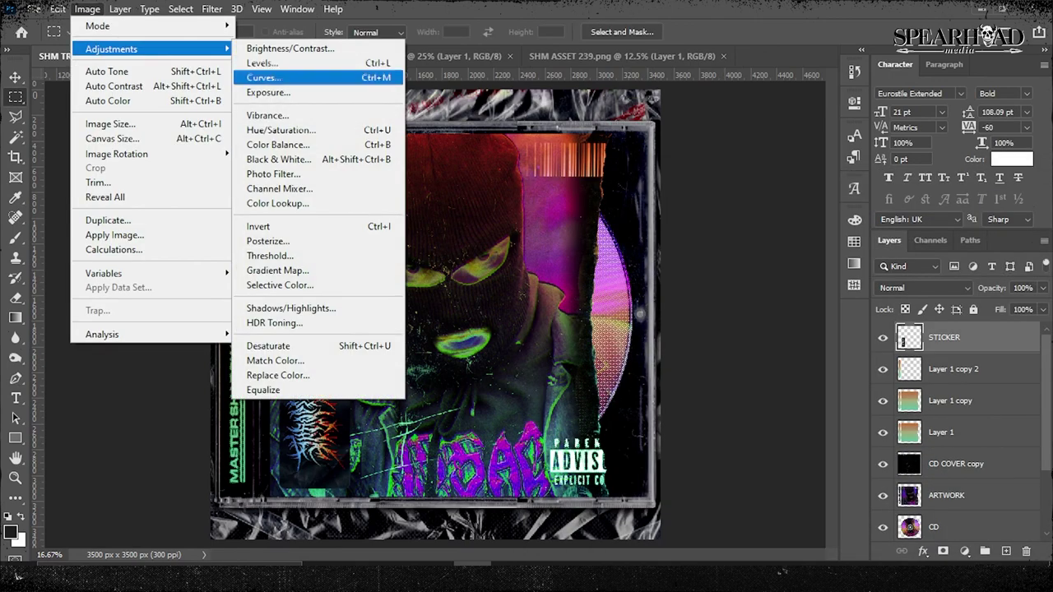
{"action": "key", "text": "ctrl+u"}
{"action": "type", "text": "12"}
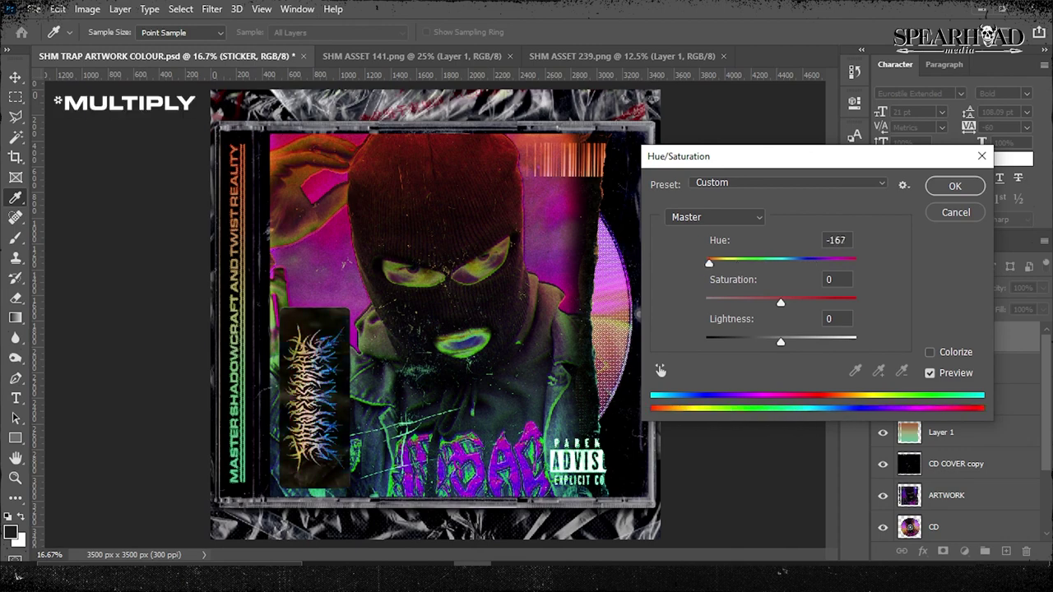
{"action": "key", "text": "Return"}
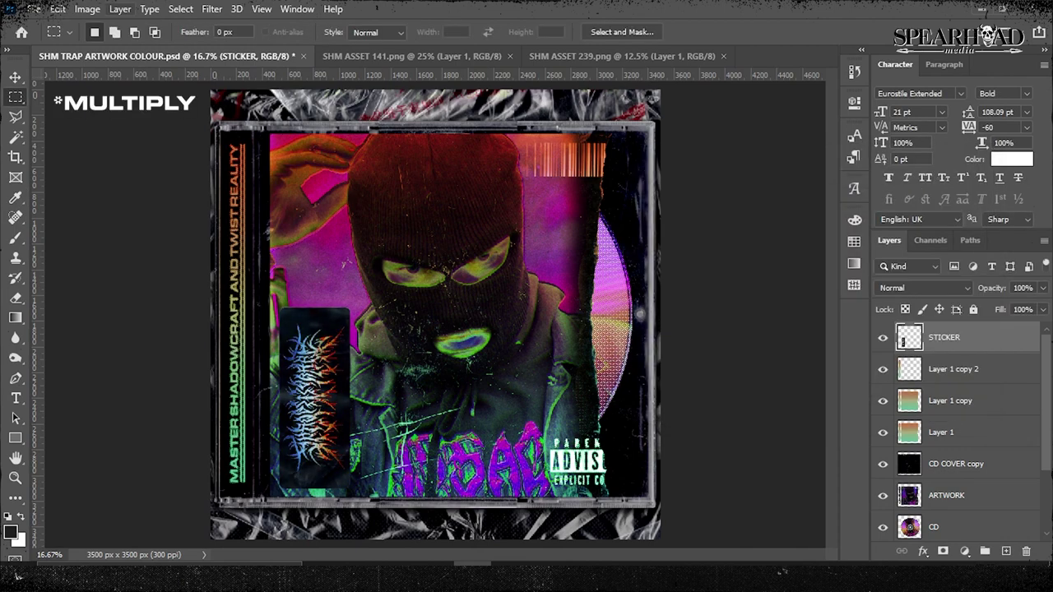
Give STICKER a drop shadow with values 10 and 2 at a 106° angle.
{"action": "key", "text": "alt+l"}
{"action": "key", "text": "y"}
{"action": "key", "text": "d"}
{"action": "type", "text": "10"}
{"action": "key", "text": "shift+Tab"}
{"action": "type", "text": "2"}
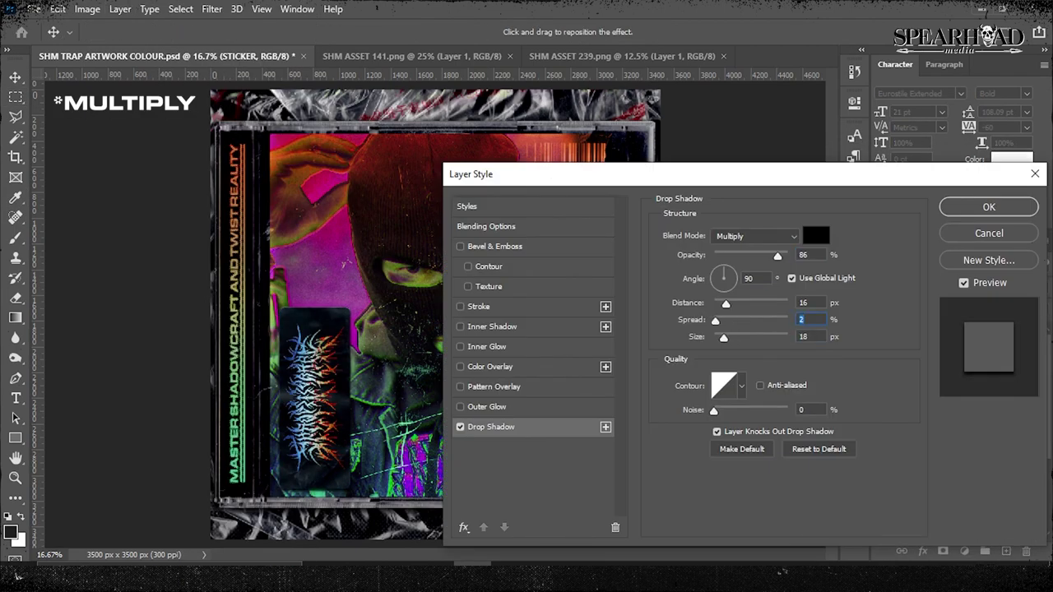
{"action": "key", "text": "shift+Tab"}
{"action": "key", "text": "shift+Tab"}
{"action": "type", "text": "106"}
{"action": "key", "text": "shift+Tab"}
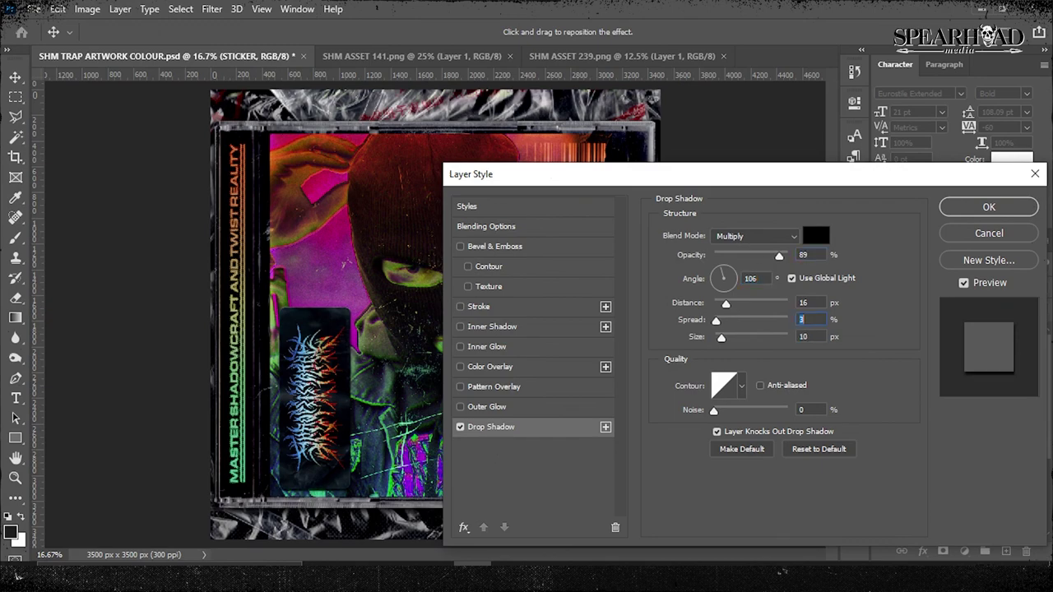
{"action": "key", "text": "Return"}
Duplicate the BACKGROUND layer and set the copy to 95% opacity.
{"action": "key", "text": "alt+shift+bracketleft"}
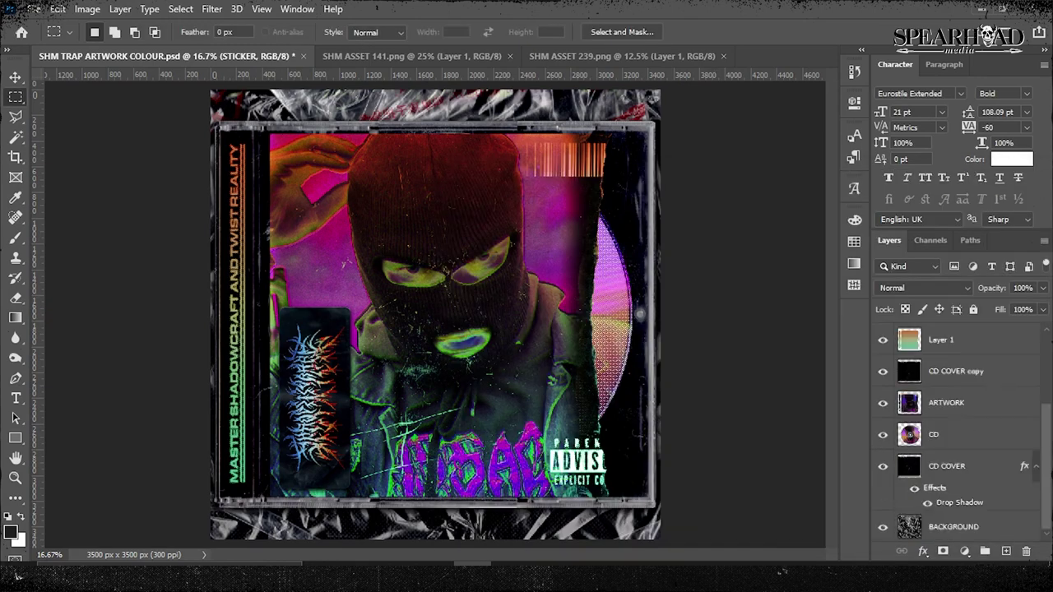
{"action": "key", "text": "ctrl+j"}
{"action": "key", "text": "Return"}
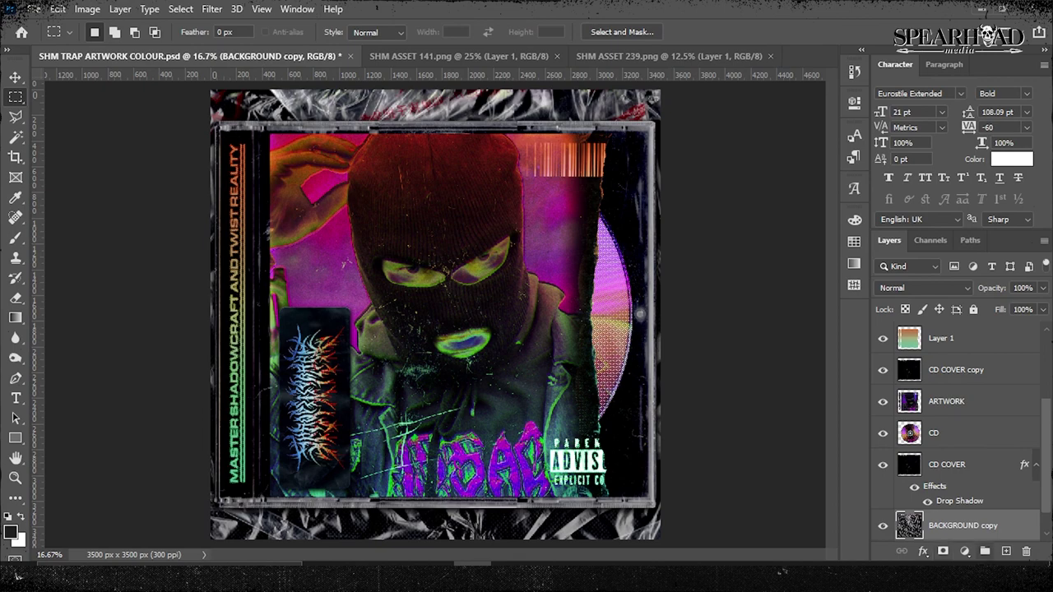
{"action": "double_click", "coordinate": [1004, 525]}
{"action": "key", "text": "Return"}
{"action": "left_click", "coordinate": [15, 76]}
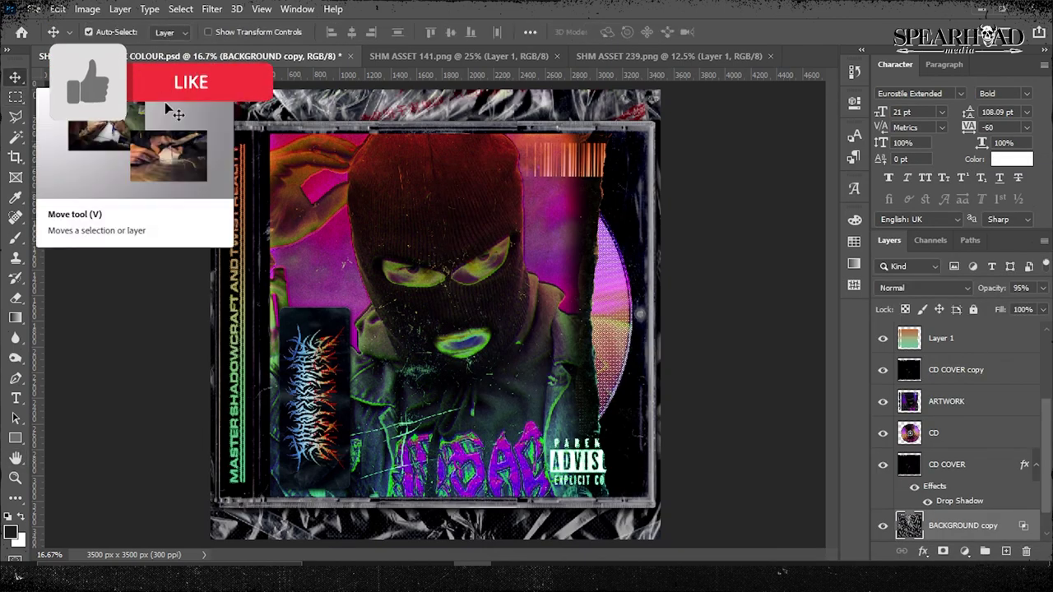
Scale all layers to about 98.8% and shift them about 21 px left.
{"action": "key", "text": "ctrl+alt+a"}
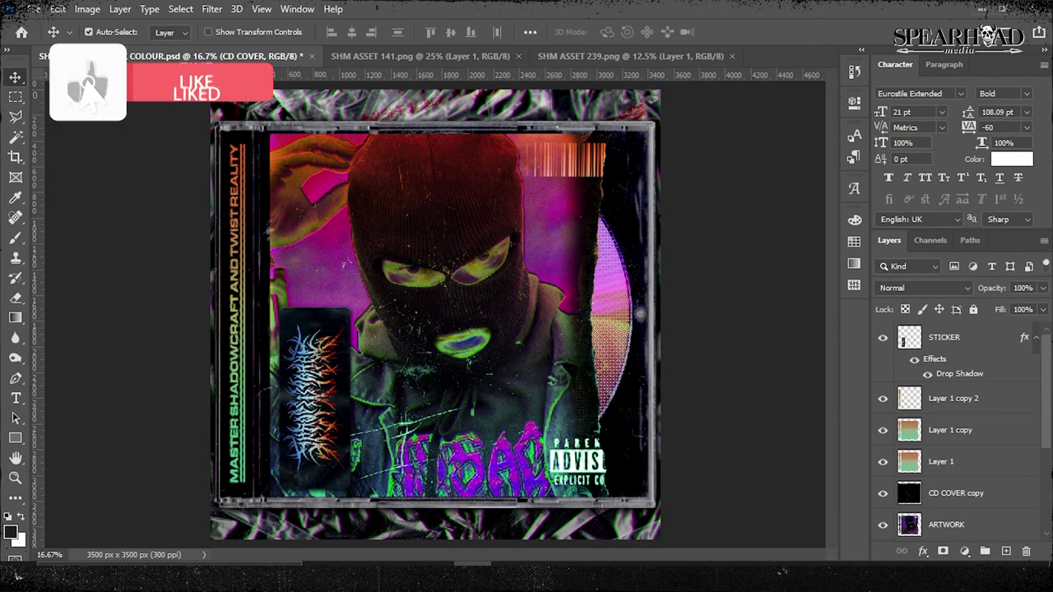
{"action": "key", "text": "ctrl+t"}
{"action": "left_click_drag", "start_coordinate": [215, 313], "coordinate": [220, 313]}
{"action": "left_click_drag", "start_coordinate": [470, 319], "coordinate": [466, 318]}
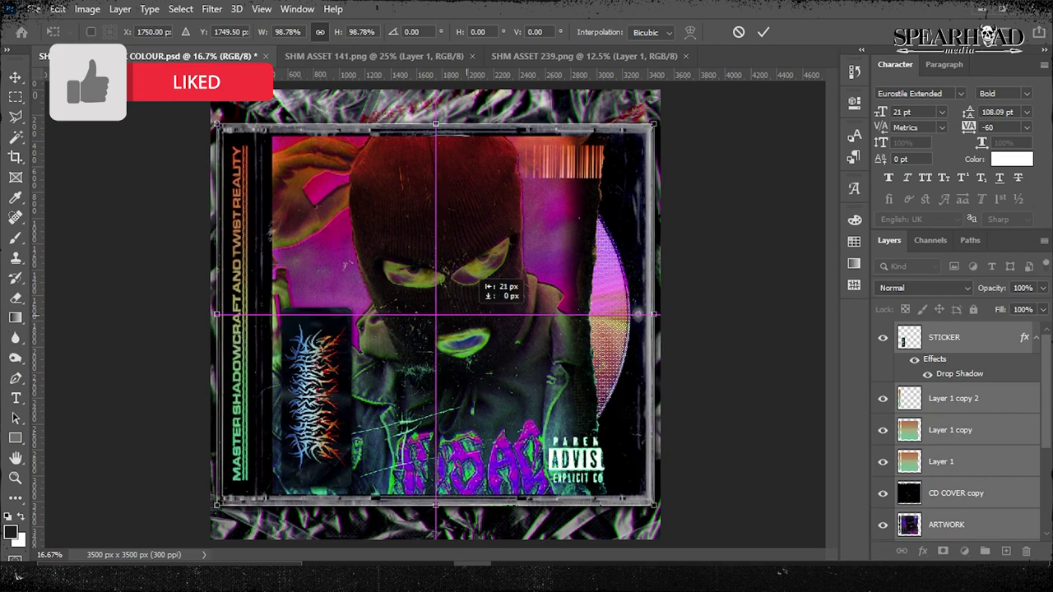
{"action": "key", "text": "Return"}
Revise and reapply the CD COVER drop shadow.
{"action": "scroll", "coordinate": [955, 428], "scroll_direction": "down", "scroll_amount": 3}
{"action": "left_click", "coordinate": [955, 431]}
{"action": "double_click", "coordinate": [959, 466]}
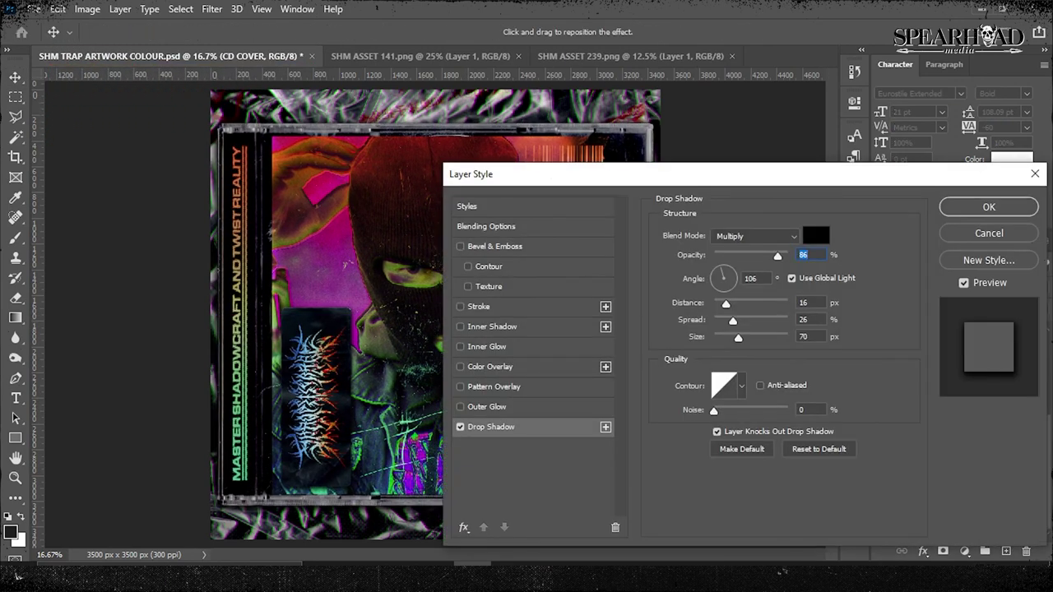
{"action": "left_click", "coordinate": [989, 207]}
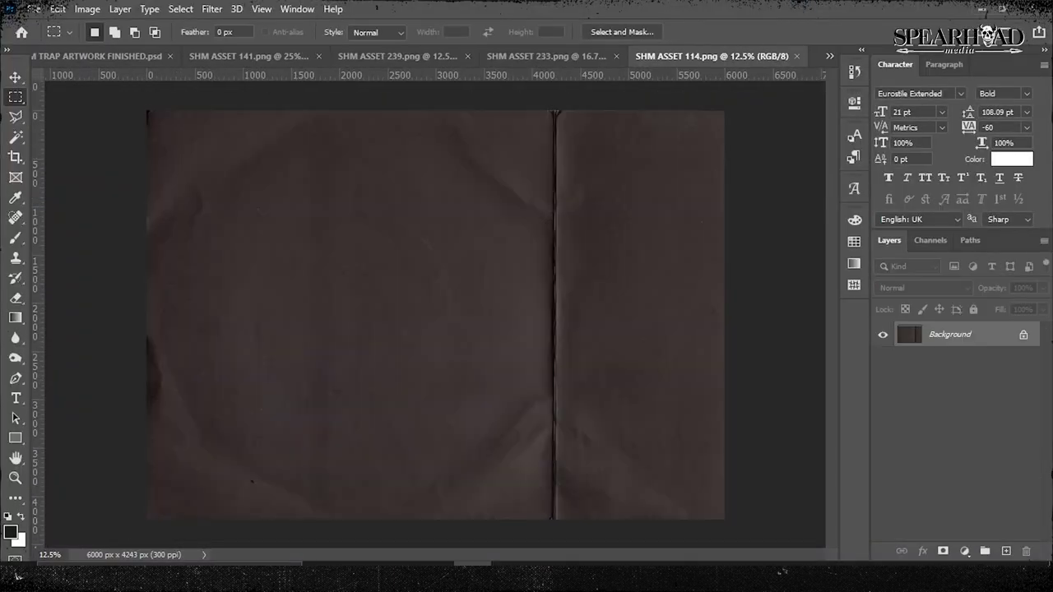
Paste the paper texture into the cover artwork and scale it to cover the canvas.
{"action": "key", "text": "ctrl+Tab"}
{"action": "key", "text": "ctrl+v"}
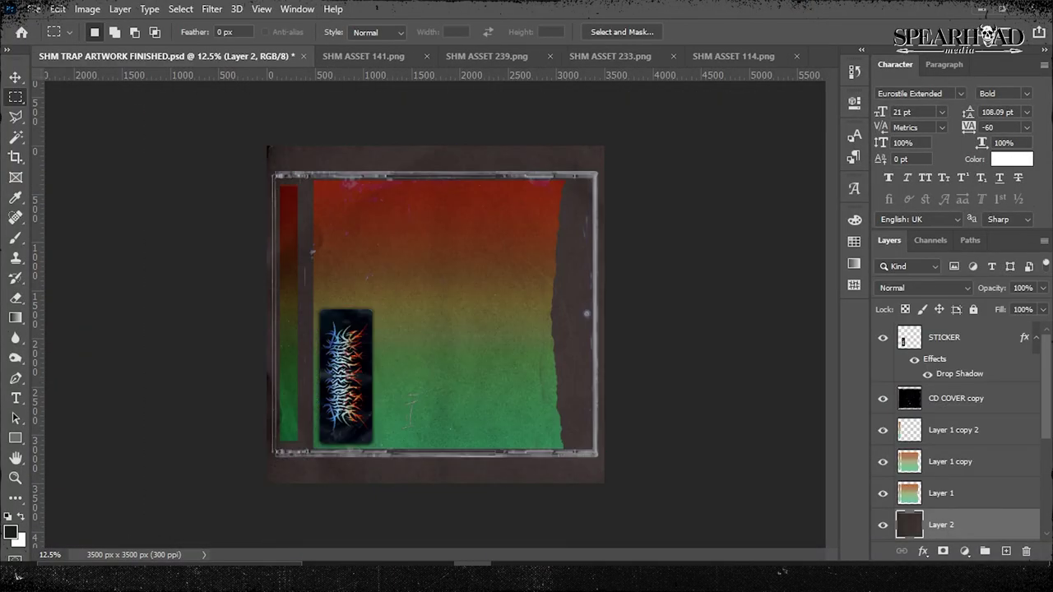
{"action": "key", "text": "ctrl+t"}
{"action": "left_click_drag", "start_coordinate": [386, 288], "coordinate": [428, 267]}
{"action": "key", "text": "Return"}
Return to a single texture layer and delete its border area with the Magic Wand.
{"action": "key", "text": "ctrl+j"}
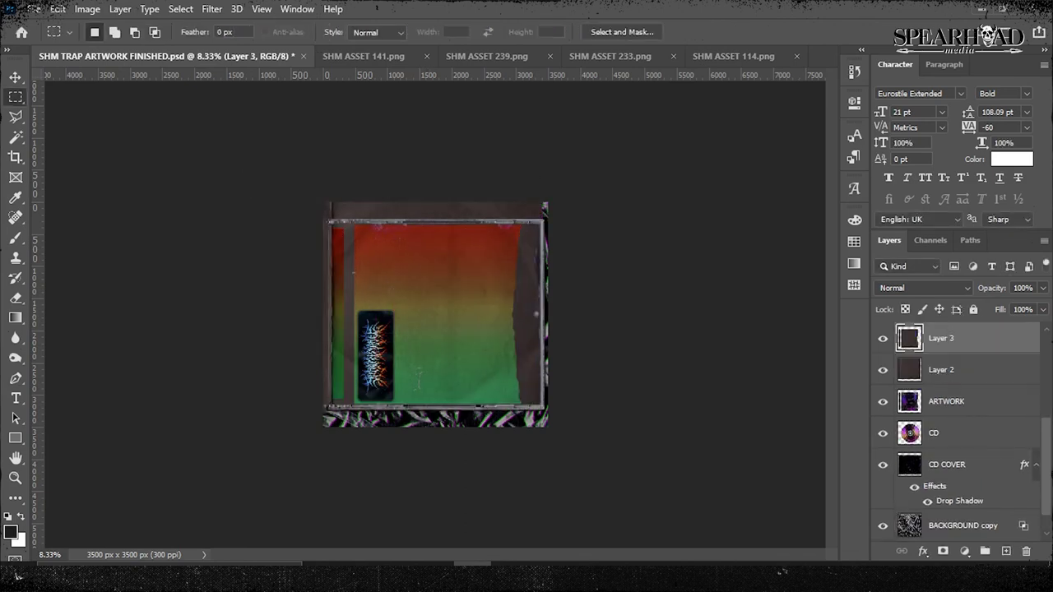
{"action": "key", "text": "alt+bracketleft"}
{"action": "key", "text": "Delete"}
{"action": "key", "text": "ctrl+plus"}
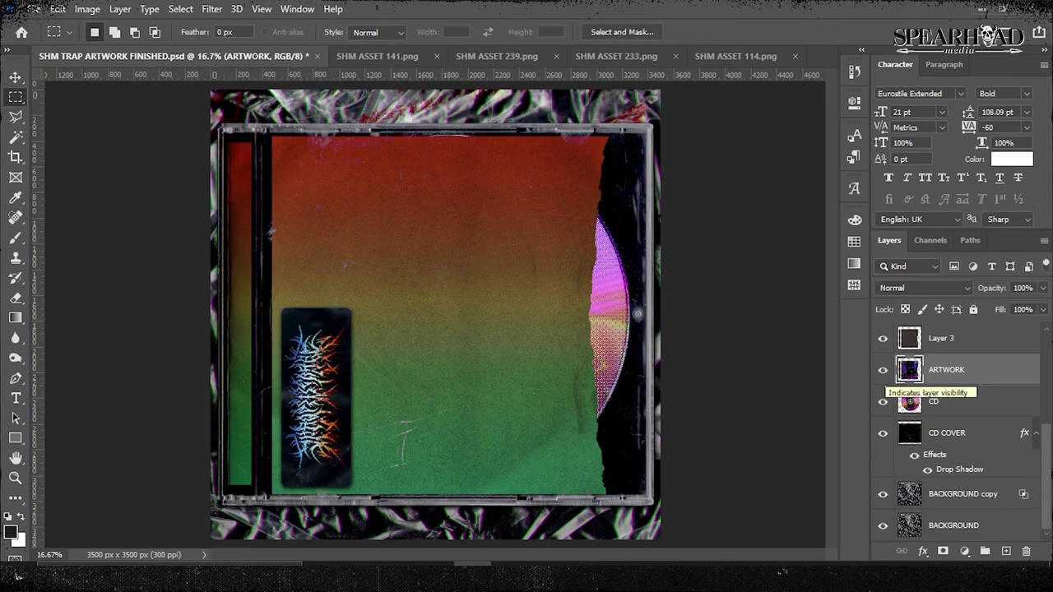
{"action": "key", "text": "ctrl+alt+z"}
{"action": "key", "text": "ctrl+alt+z"}
{"action": "key", "text": "w"}
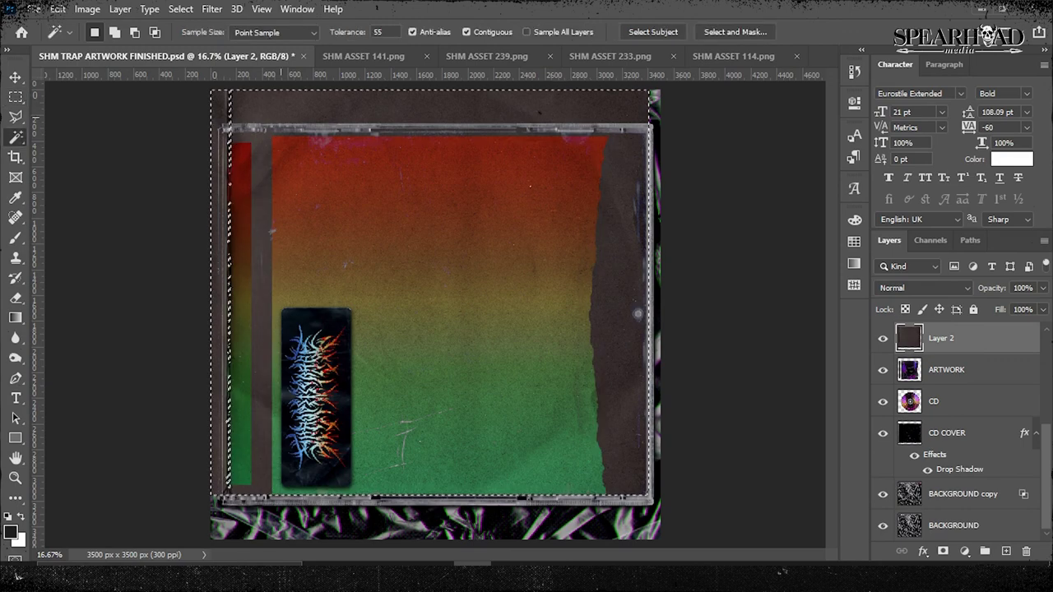
{"action": "key", "text": "alt+bracketright"}
{"action": "key", "text": "Delete"}
Set the texture layer's blend mode to Soft Light and keep it visible.
{"action": "left_click", "coordinate": [925, 288]}
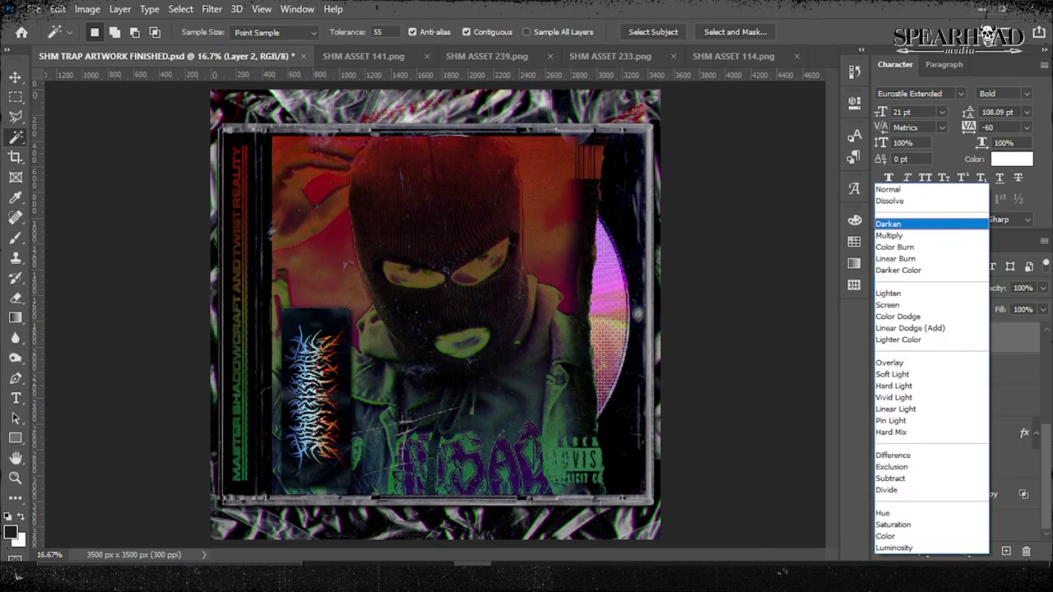
{"action": "key", "text": "Escape"}
{"action": "left_click", "coordinate": [926, 288]}
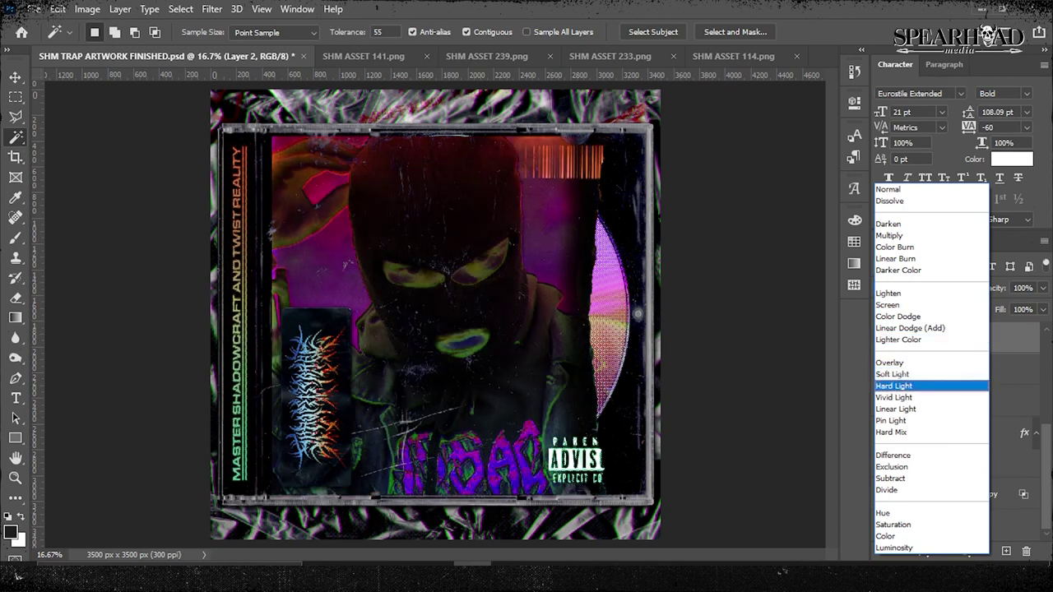
{"action": "left_click", "coordinate": [893, 375]}
{"action": "left_click", "coordinate": [883, 339]}
{"action": "key", "text": "ctrl+plus"}
Duplicate the paper texture layer twice to darken the cover.
{"action": "key", "text": "ctrl+minus"}
{"action": "key", "text": "ctrl+minus"}
{"action": "right_click", "coordinate": [946, 338]}
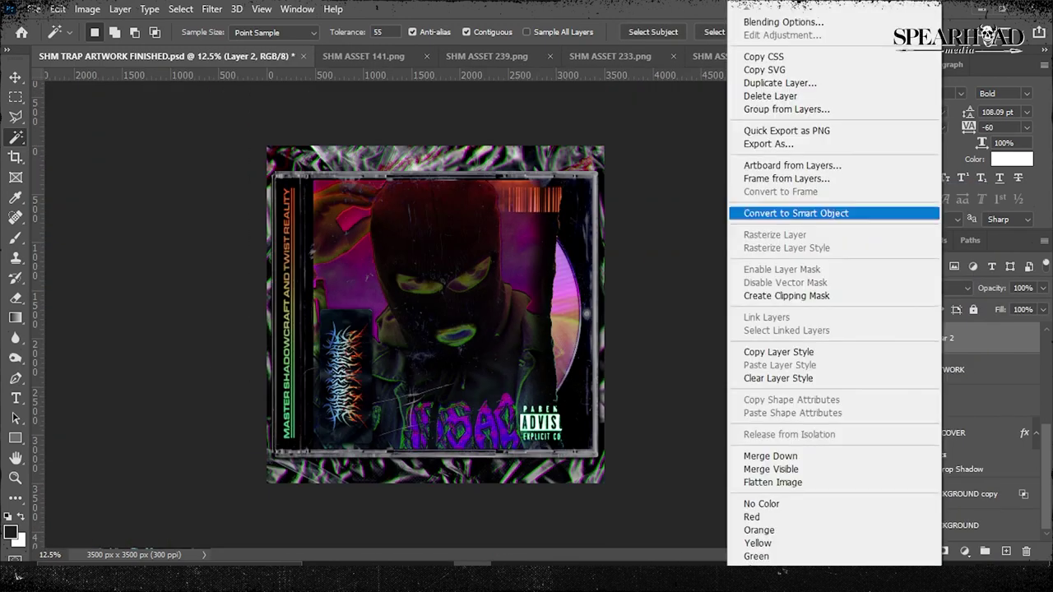
{"action": "key", "text": "Escape"}
{"action": "key", "text": "ctrl+j"}
{"action": "right_click", "coordinate": [946, 338]}
{"action": "key", "text": "Escape"}
{"action": "key", "text": "ctrl+plus"}
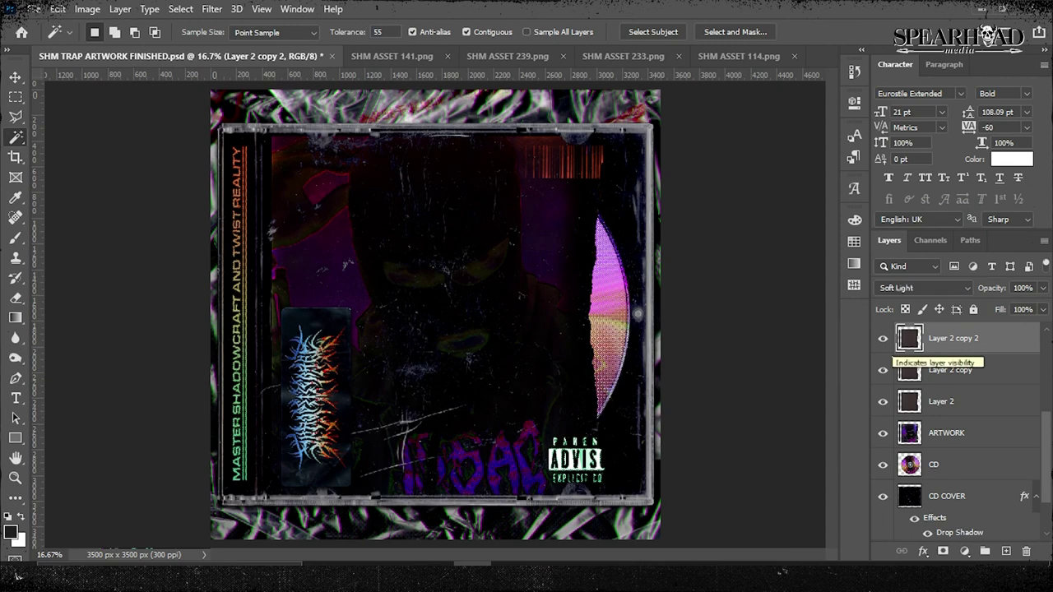
{"action": "key", "text": "ctrl+j"}
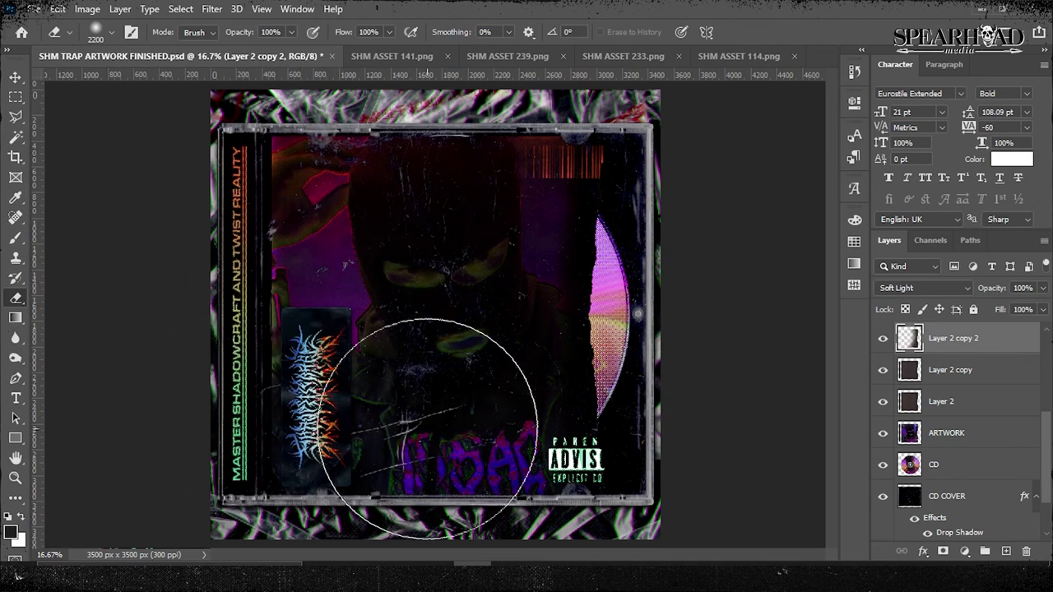
Erase the texture off the balaclava face and left-centre area on the lower texture layers.
{"action": "key", "text": "alt+bracketleft"}
{"action": "left_click_drag", "start_coordinate": [292, 399], "coordinate": [359, 292]}
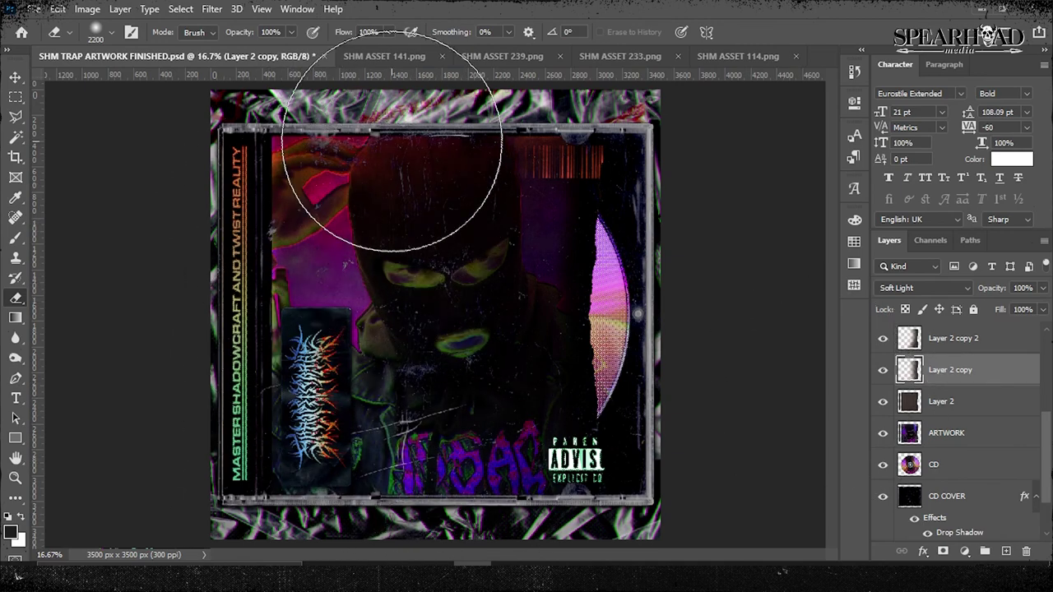
{"action": "key", "text": "alt+bracketleft"}
{"action": "mouse_move", "coordinate": [391, 153]}
{"action": "left_mouse_down"}
{"action": "mouse_move", "coordinate": [235, 423]}
{"action": "mouse_move", "coordinate": [420, 436]}
{"action": "left_mouse_up"}
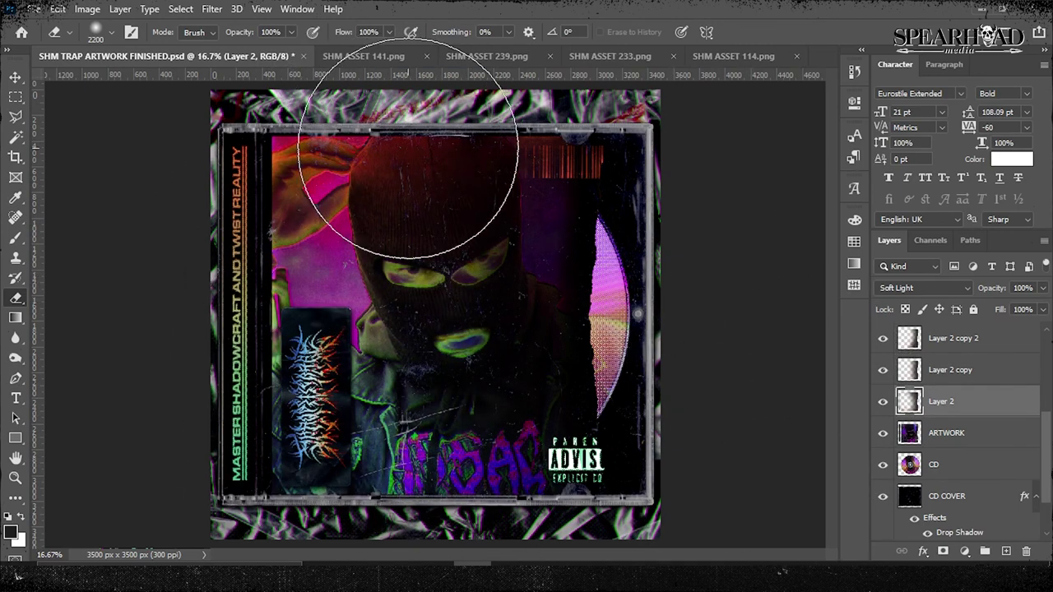
Merge the texture layers together with Ctrl+E.
{"action": "key", "text": "alt+bracketright"}
{"action": "key", "text": "alt+bracketright"}
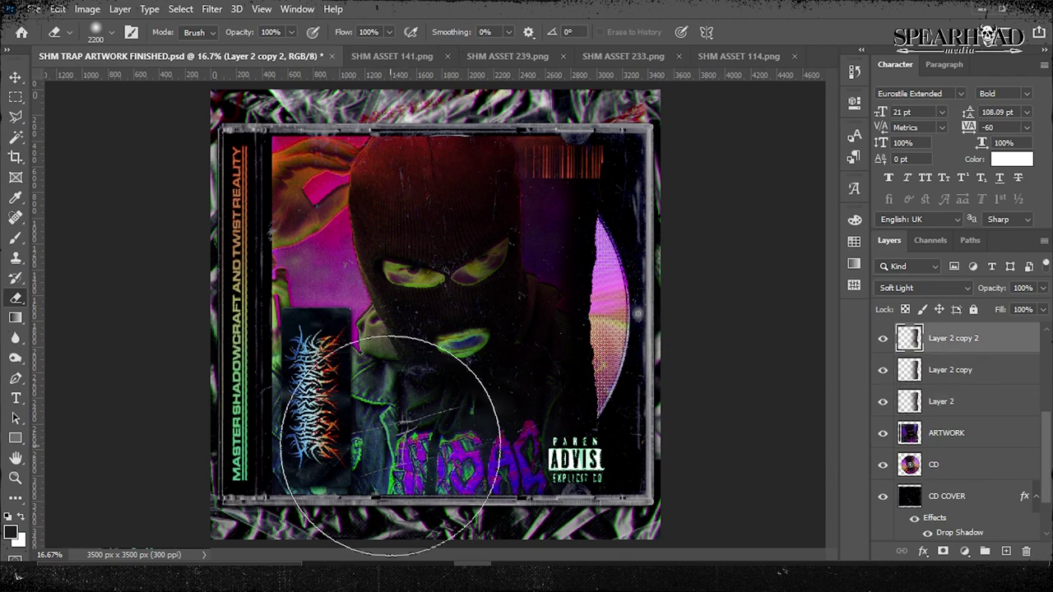
{"action": "key", "text": "ctrl+e"}
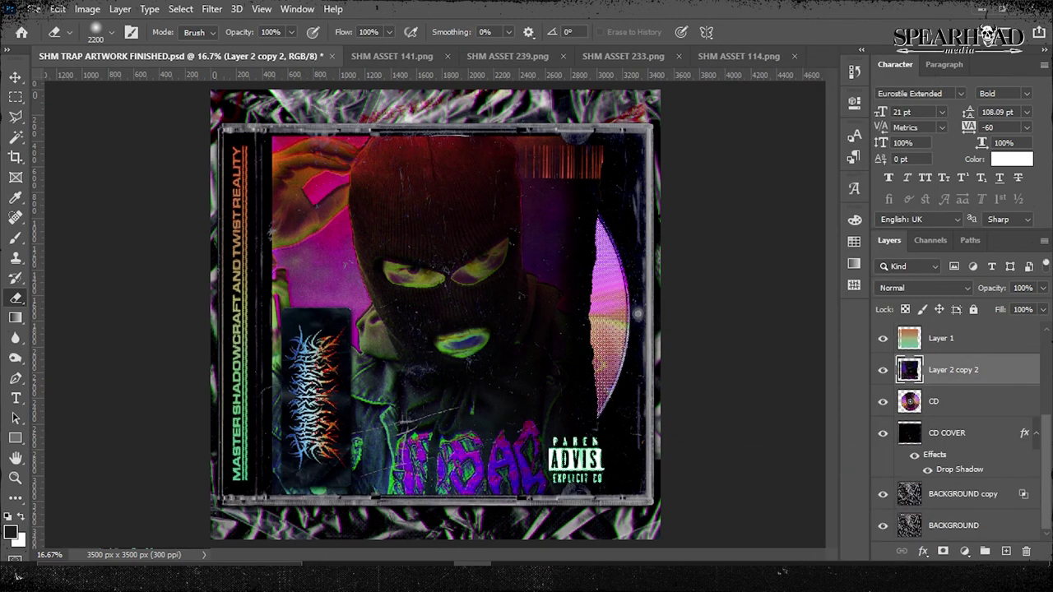
{"action": "key", "text": "ctrl+plus"}
{"action": "key", "text": "ctrl+plus"}
{"action": "key", "text": "ctrl+minus"}
{"action": "key", "text": "ctrl+minus"}
{"action": "key", "text": "ctrl+minus"}
{"action": "key", "text": "ctrl+minus"}
{"action": "key", "text": "ctrl+plus"}
{"action": "key", "text": "ctrl+plus"}
Close the SHM ASSET 141 and SHM ASSET 239 images.
{"action": "scroll", "coordinate": [954, 428], "scroll_direction": "up", "scroll_amount": 5}
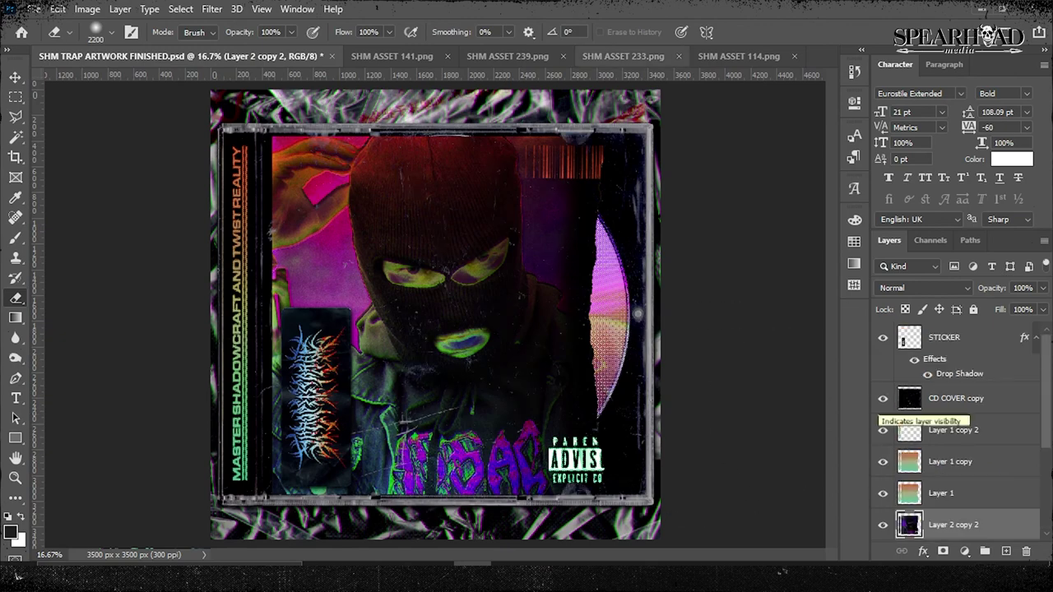
{"action": "key", "text": "ctrl+Tab"}
{"action": "key", "text": "ctrl+w"}
{"action": "key", "text": "ctrl+w"}
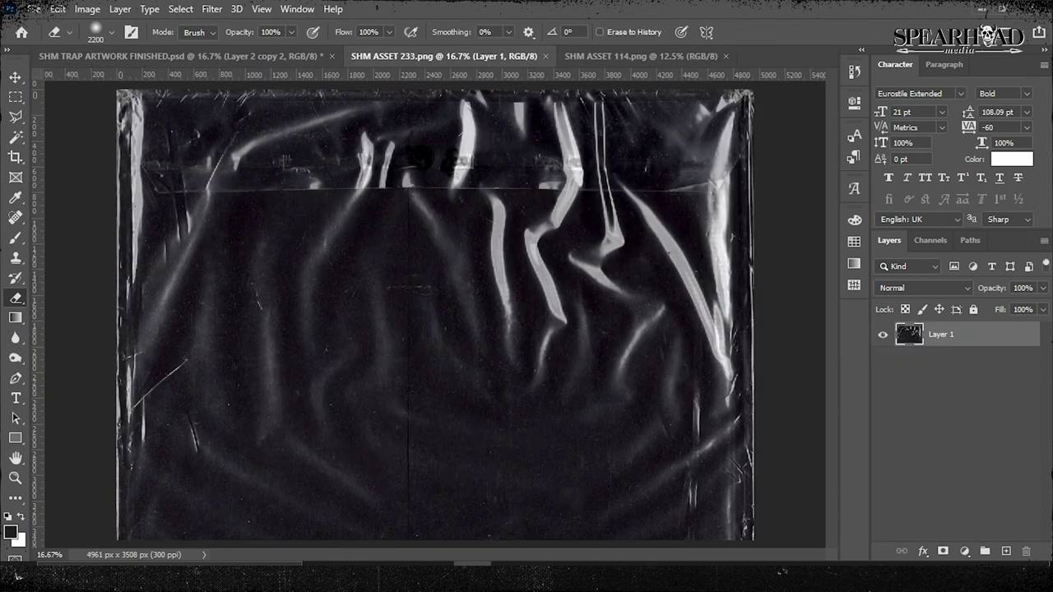
Copy the SHM ASSET 233 plastic wrap image and paste it into the cover artwork.
{"action": "key", "text": "ctrl+Tab"}
{"action": "key", "text": "ctrl+w"}
{"action": "key", "text": "ctrl+Tab"}
{"action": "key", "text": "alt+bracketright"}
{"action": "key", "text": "alt+bracketright"}
{"action": "key", "text": "alt+bracketright"}
{"action": "key", "text": "alt+bracketright"}
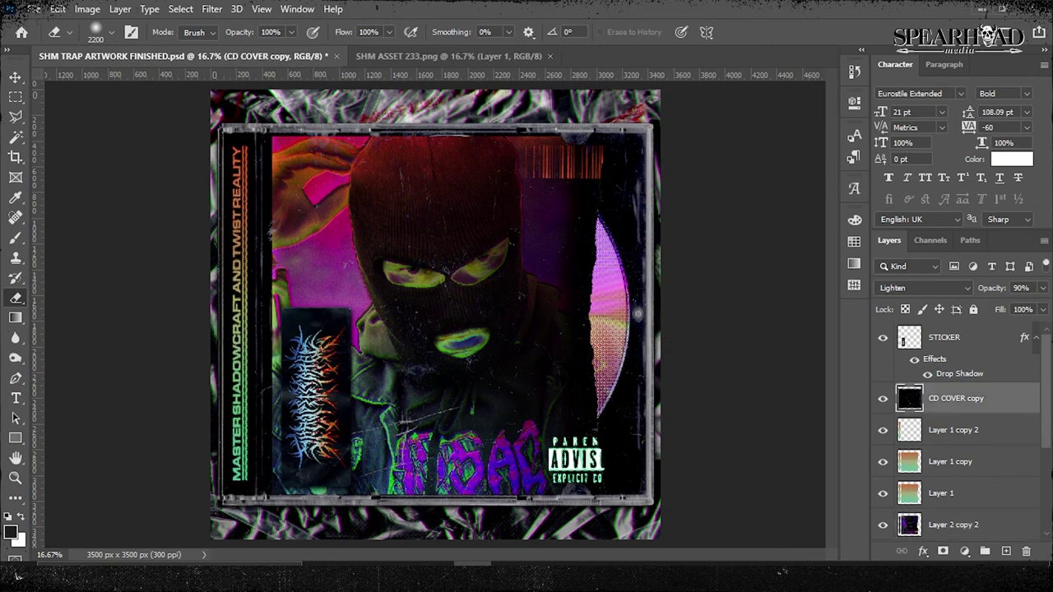
{"action": "key", "text": "ctrl+Tab"}
{"action": "key", "text": "ctrl+a"}
{"action": "key", "text": "ctrl+c"}
{"action": "key", "text": "ctrl+Tab"}
{"action": "key", "text": "ctrl+v"}
Scale the plastic wrap texture to fit the jewel case.
{"action": "key", "text": "ctrl+t"}
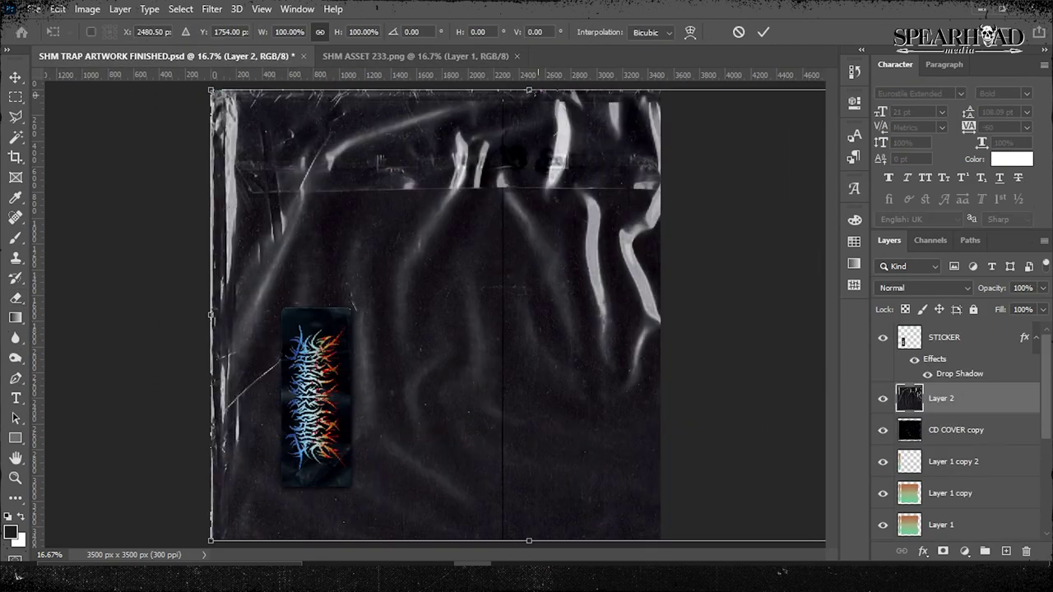
{"action": "left_click_drag", "start_coordinate": [826, 91], "coordinate": [717, 134]}
{"action": "left_click_drag", "start_coordinate": [716, 313], "coordinate": [664, 313]}
{"action": "left_click_drag", "start_coordinate": [435, 543], "coordinate": [435, 497]}
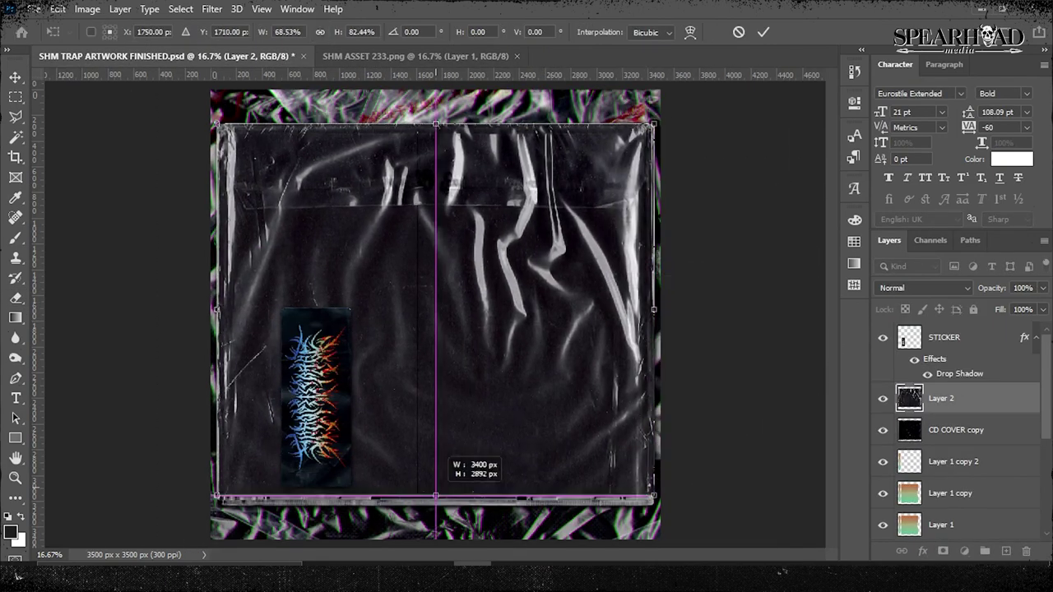
{"action": "key", "text": "Return"}
Set the plastic wrap layer's blend mode to Screen.
{"action": "key", "text": "e"}
{"action": "left_click", "coordinate": [924, 288]}
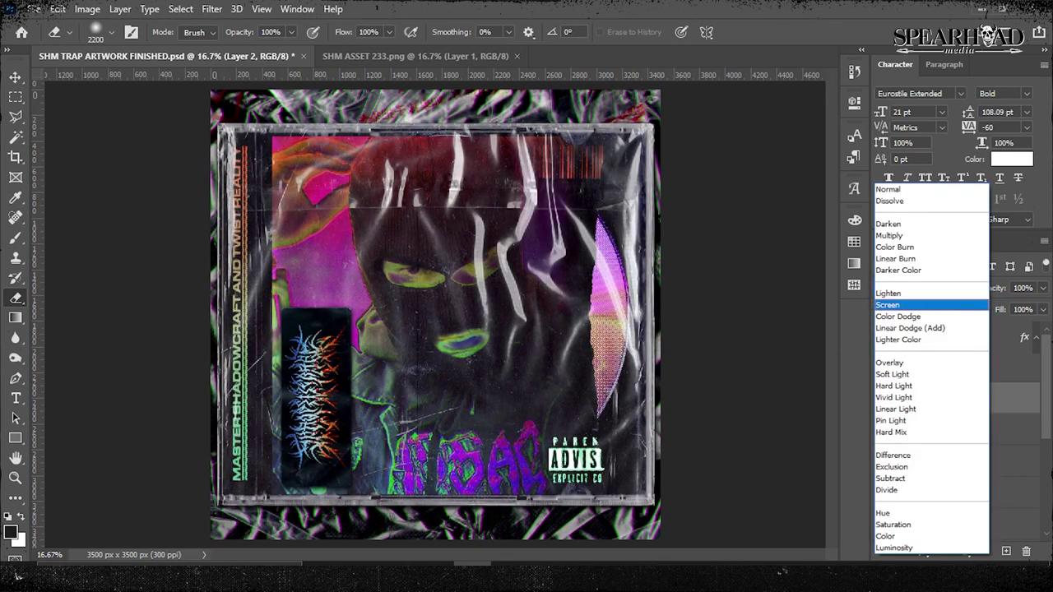
{"action": "left_click", "coordinate": [905, 306]}
Rotate the plastic wrap texture -90° so it sits upright over the case.
{"action": "key", "text": "ctrl+t"}
{"action": "left_click_drag", "start_coordinate": [568, 239], "coordinate": [362, 184]}
{"action": "left_click_drag", "start_coordinate": [421, 526], "coordinate": [421, 503]}
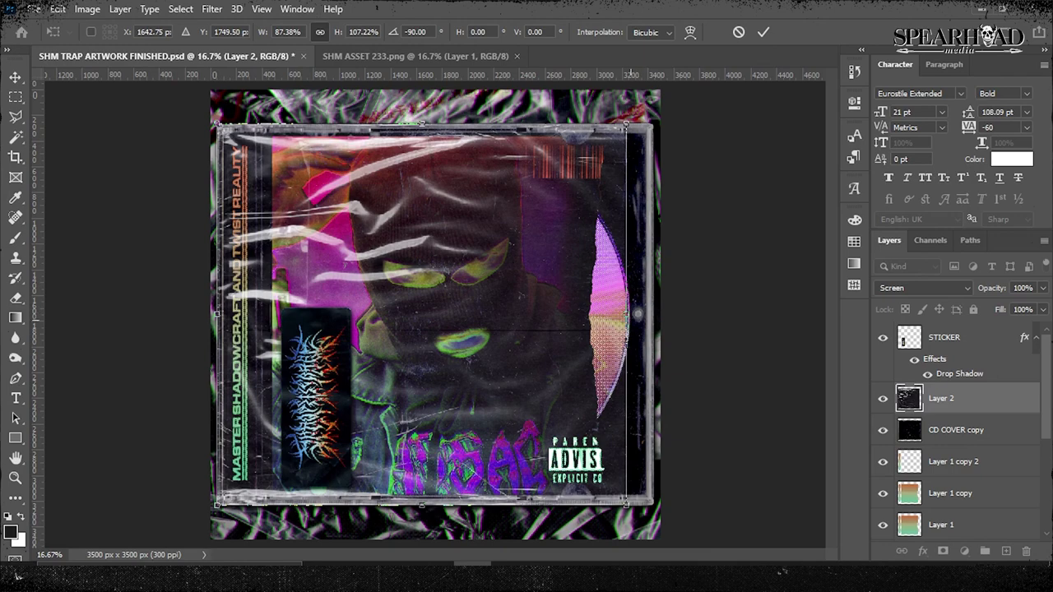
{"action": "key", "text": "Return"}
Enter 30 as the plastic layer's opacity and keep it below the sticker.
{"action": "left_click", "coordinate": [1021, 288]}
{"action": "type", "text": "30"}
{"action": "key", "text": "Return"}
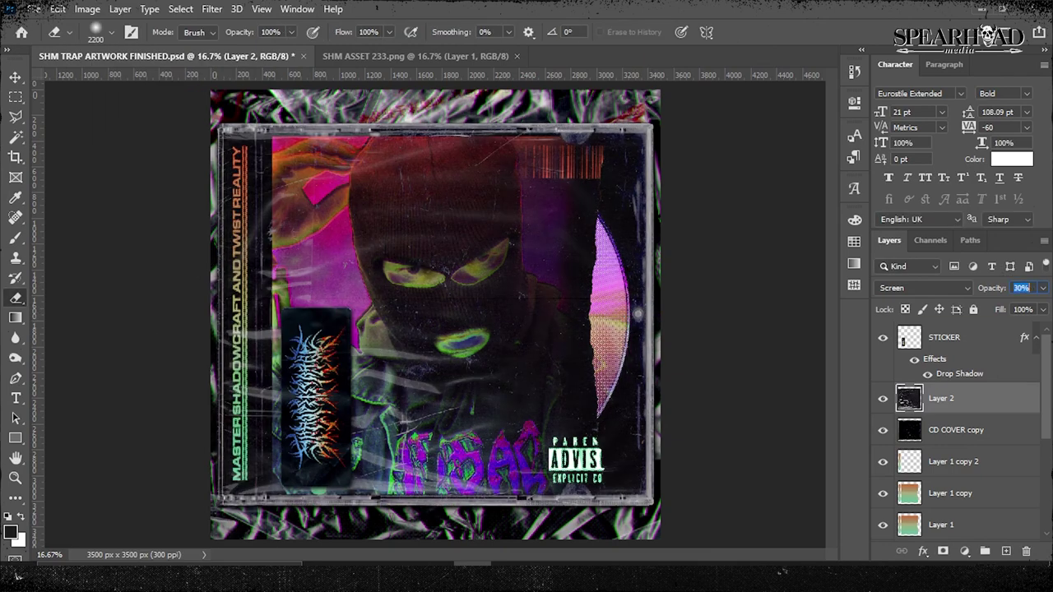
{"action": "key", "text": "ctrl+minus"}
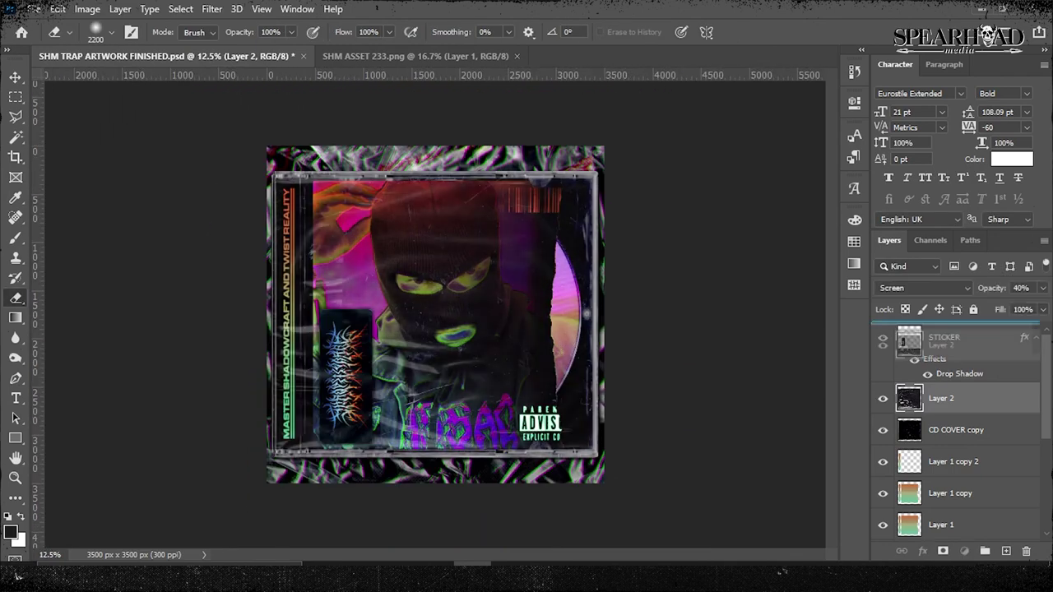
{"action": "key", "text": "ctrl+bracketright"}
{"action": "key", "text": "ctrl+bracketleft"}
{"action": "key", "text": "ctrl+plus"}
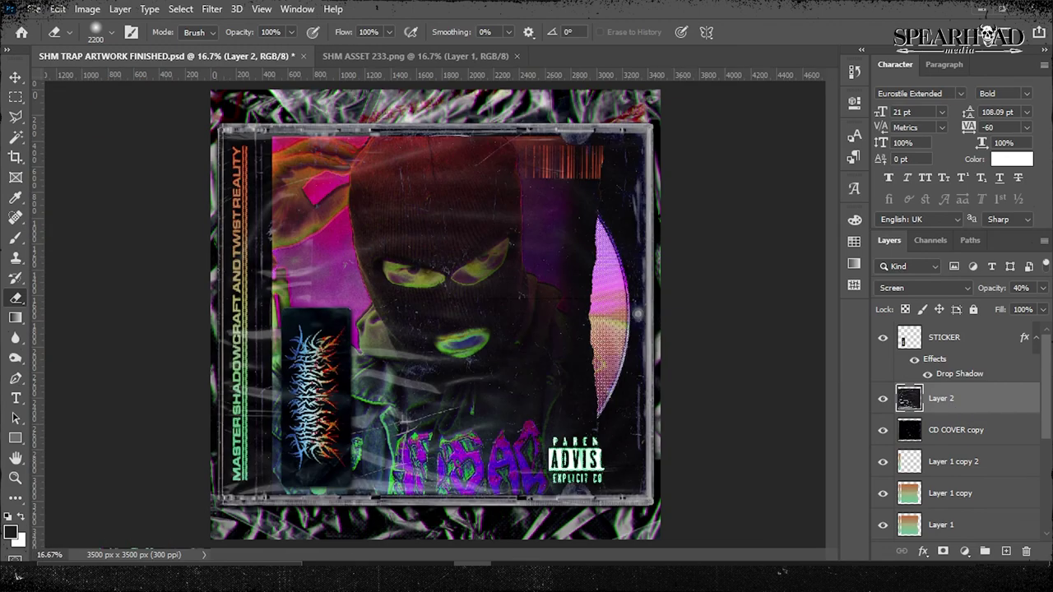
Check Levels on CD COVER copy and trial-narrow the plastic texture, cancelling both.
{"action": "left_click", "coordinate": [954, 429]}
{"action": "left_click", "coordinate": [87, 9]}
{"action": "left_click", "coordinate": [282, 132]}
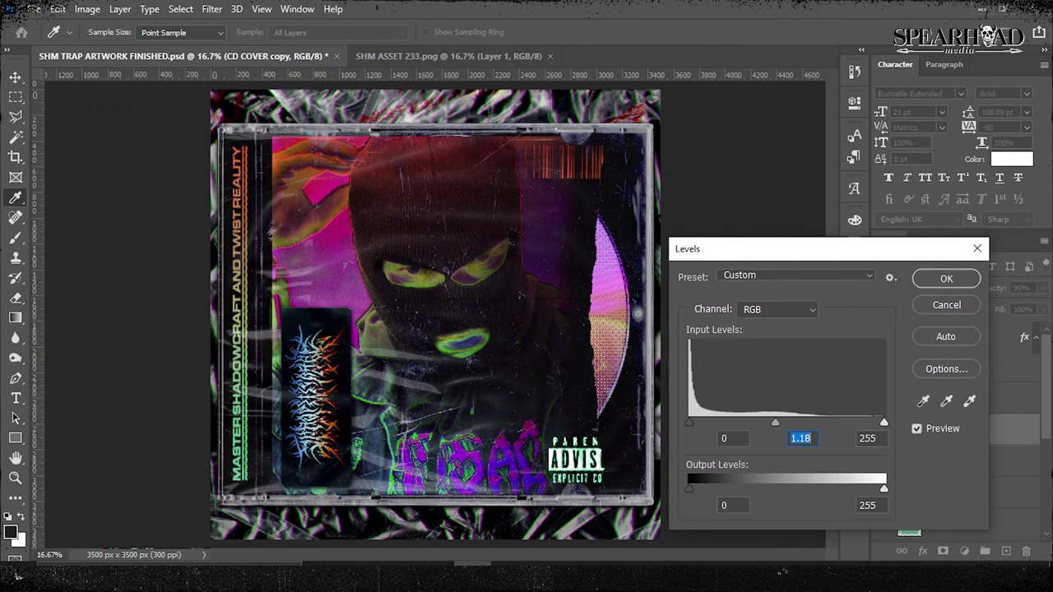
{"action": "key", "text": "Return"}
{"action": "key", "text": "alt+bracketright"}
{"action": "key", "text": "ctrl+t"}
{"action": "left_click_drag", "start_coordinate": [654, 313], "coordinate": [436, 313]}
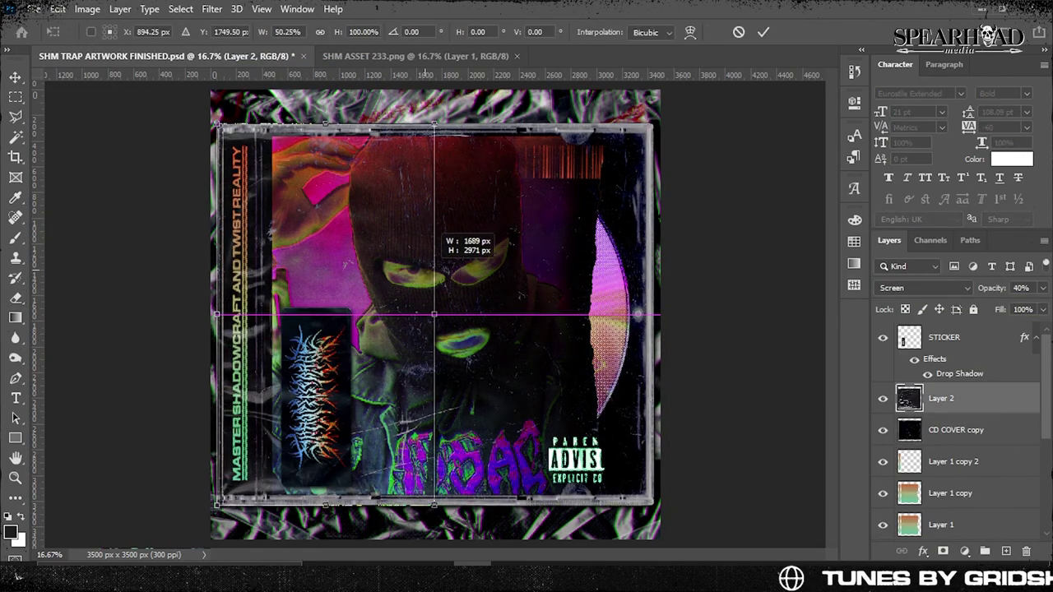
{"action": "key", "text": "Escape"}
{"action": "key", "text": "e"}
{"action": "key", "text": "ctrl+minus"}
{"action": "key", "text": "ctrl+minus"}
{"action": "key", "text": "ctrl+minus"}
{"action": "key", "text": "ctrl+minus"}
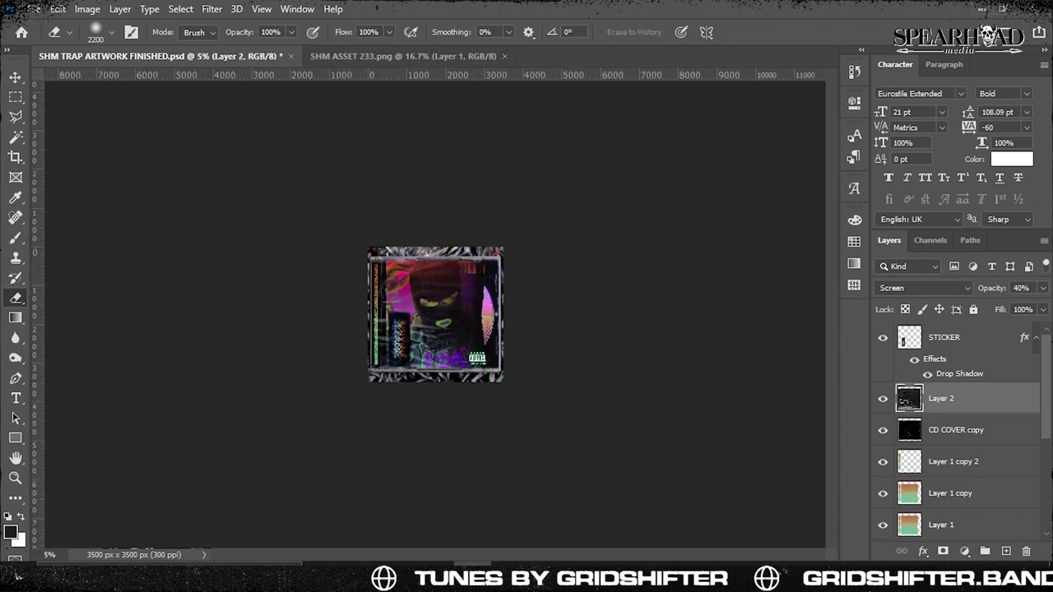
{"action": "key", "text": "ctrl+plus"}
{"action": "key", "text": "ctrl+plus"}
{"action": "key", "text": "ctrl+plus"}
Save the artwork and toggle the plastic texture's visibility to compare.
{"action": "left_click", "coordinate": [58, 9]}
{"action": "left_click", "coordinate": [70, 123]}
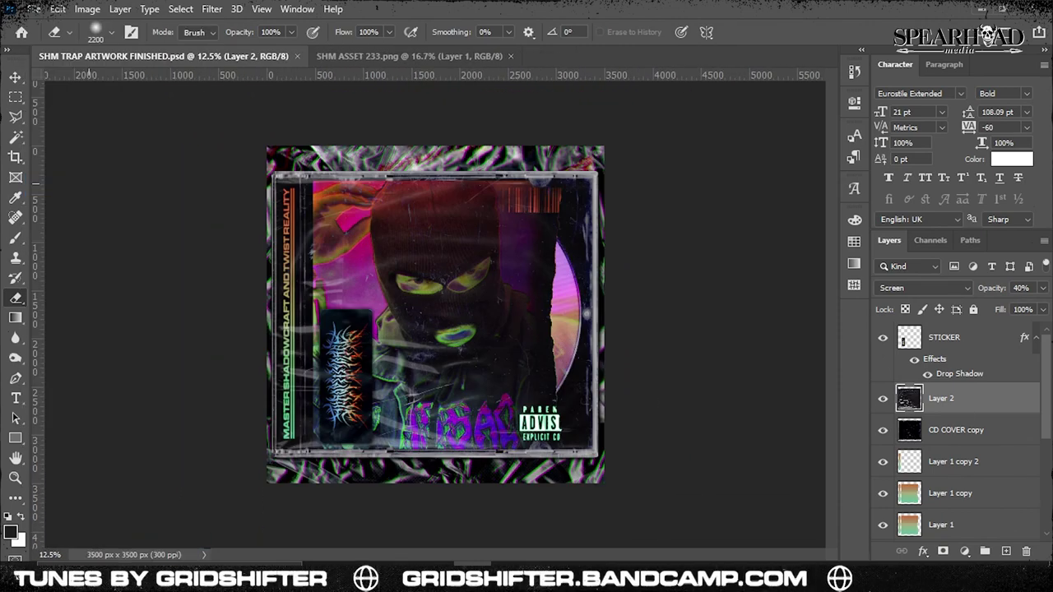
{"action": "key", "text": "ctrl+comma"}
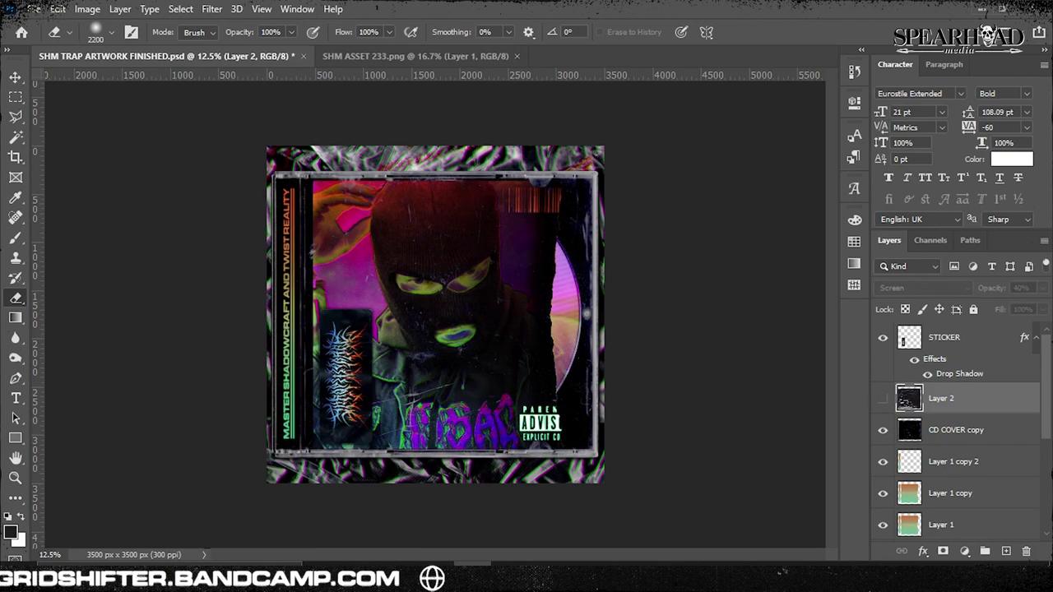
{"action": "left_click", "coordinate": [884, 398]}
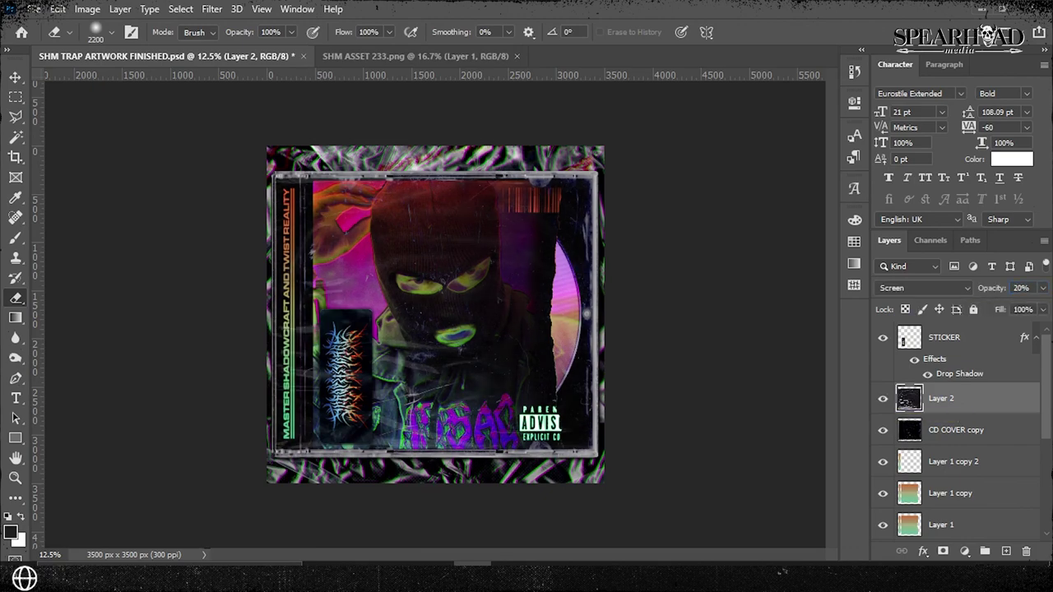
Duplicate the plastic wrap layer and hide the duplicate.
{"action": "key", "text": "ctrl+j"}
{"action": "key", "text": "ctrl+t"}
{"action": "key", "text": "Return"}
{"action": "key", "text": "ctrl+plus"}
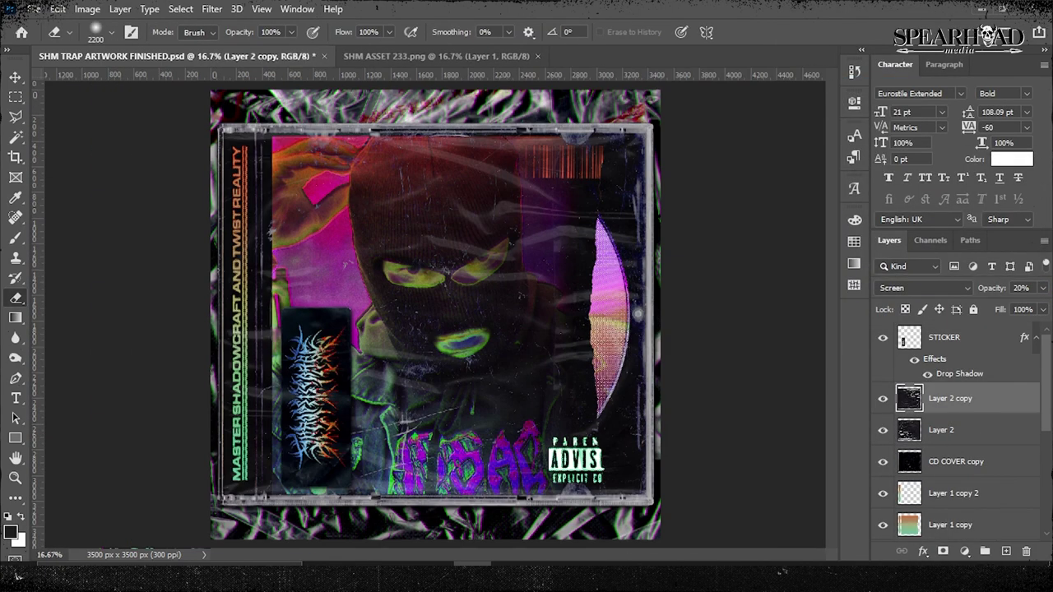
{"action": "key", "text": "ctrl+minus"}
{"action": "key", "text": "ctrl+minus"}
{"action": "key", "text": "ctrl+comma"}
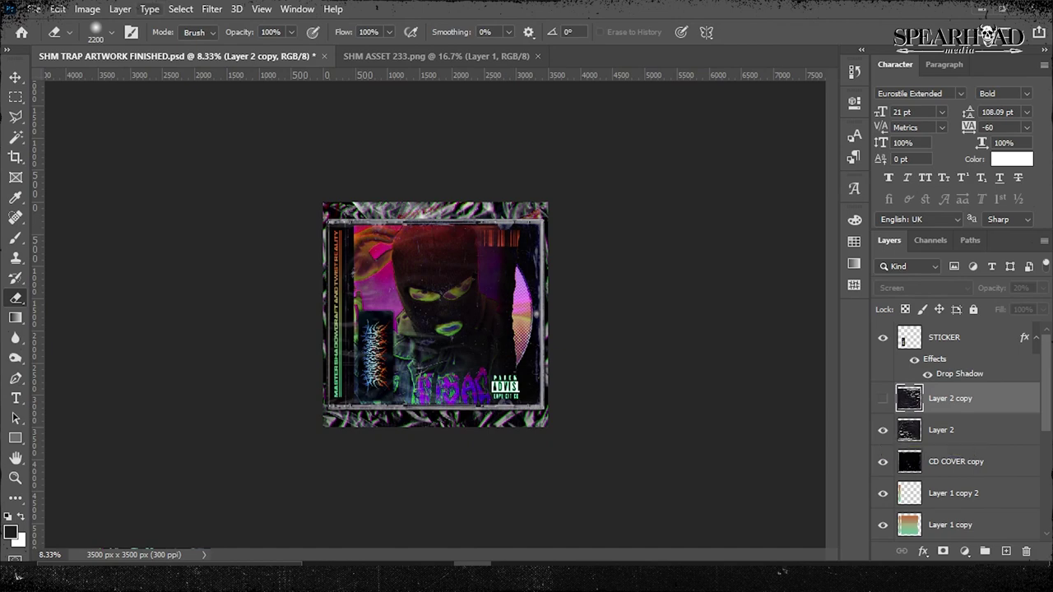
Select the BACKGROUND layer and bring up the Image adjustments menu.
{"action": "key", "text": "alt+bracketleft"}
{"action": "key", "text": "alt+shift+bracketleft"}
{"action": "key", "text": "alt+i"}
Darken the BACKGROUND layer with a Levels adjustment.
{"action": "key", "text": "ctrl+l"}
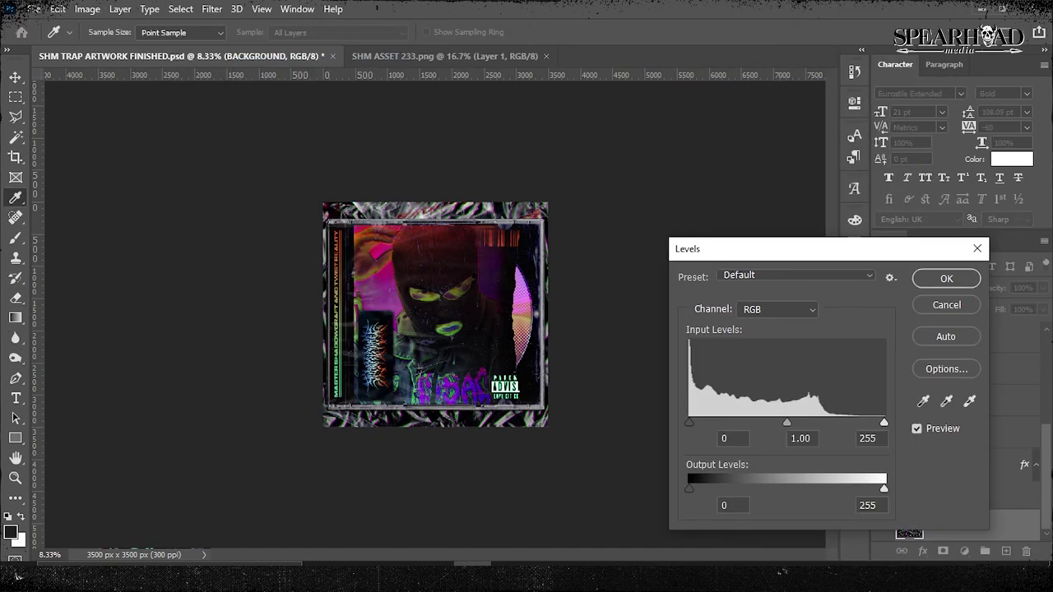
{"action": "key", "text": "Return"}
{"action": "key", "text": "e"}
{"action": "key", "text": "ctrl+plus"}
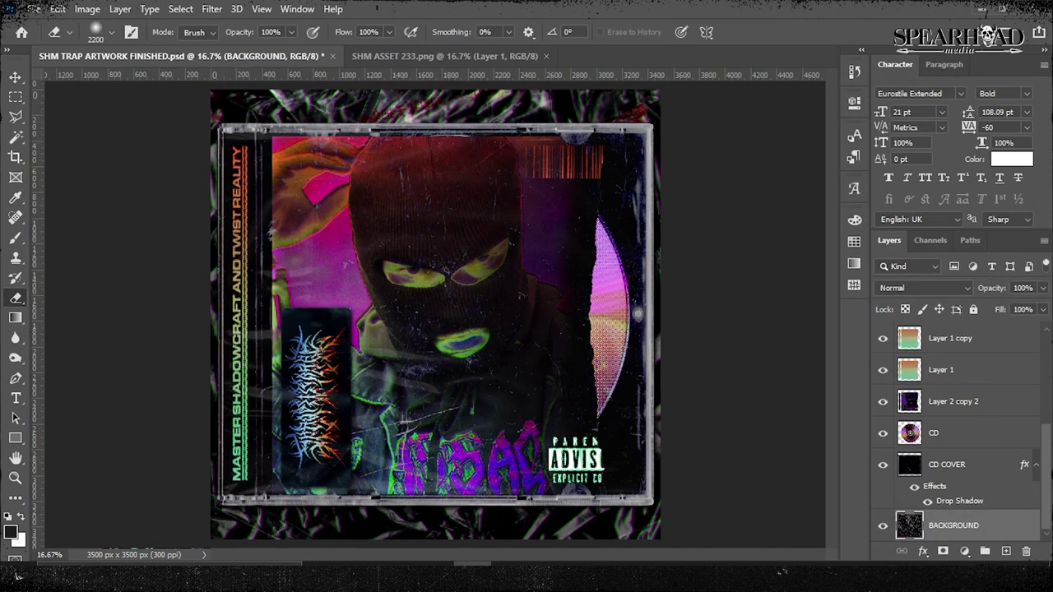
{"action": "scroll", "coordinate": [954, 428], "scroll_direction": "up", "scroll_amount": 3}
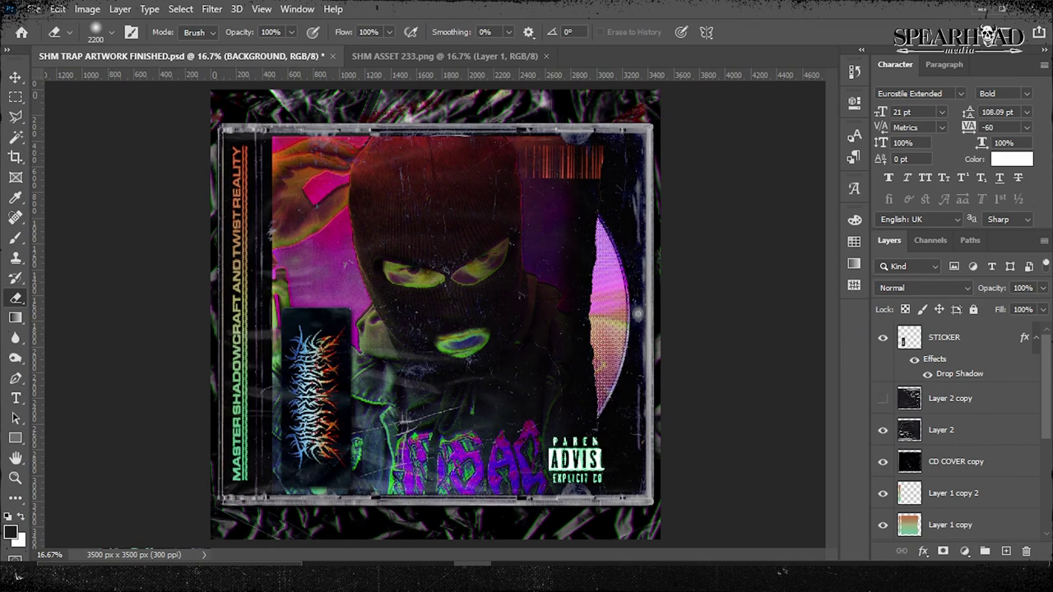
Export the cover as a PNG and move CD COVER copy just below STICKER.
{"action": "key", "text": "ctrl+shift+s"}
{"action": "key", "text": "Return"}
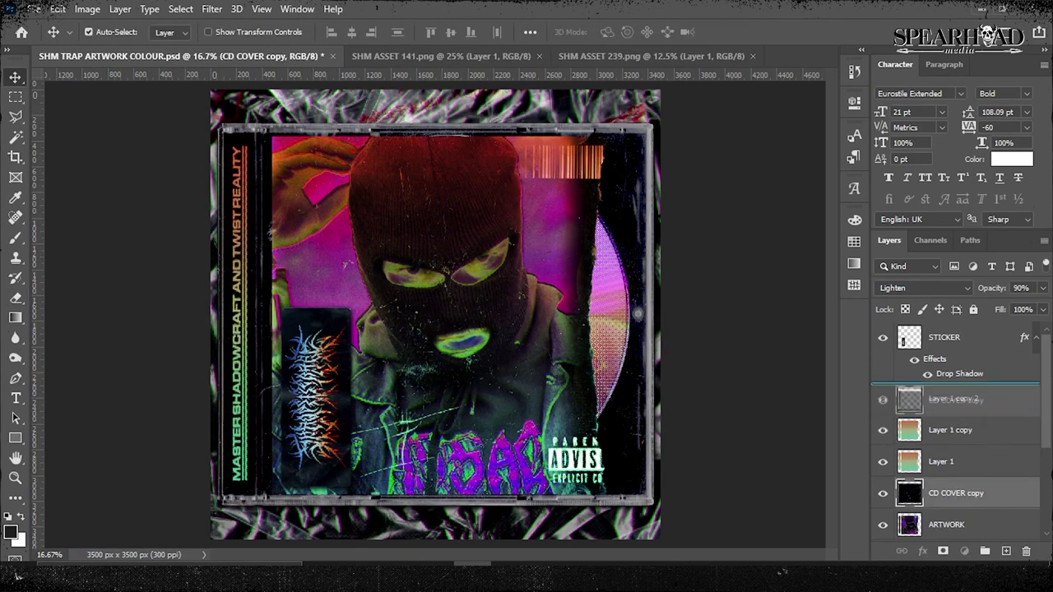
{"action": "left_click_drag", "start_coordinate": [954, 399], "coordinate": [954, 387]}
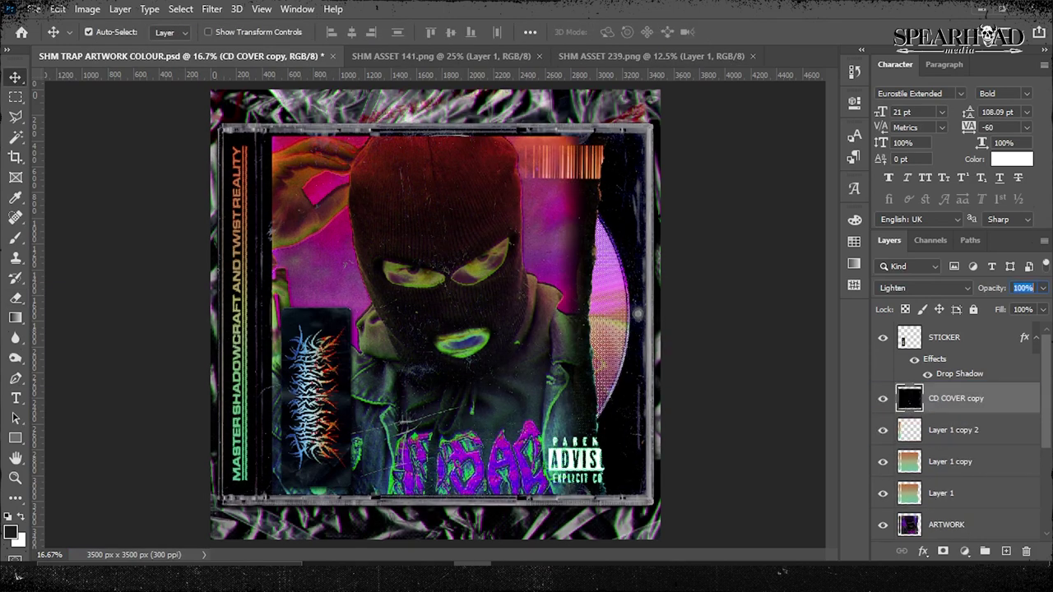
Save the cover as the Photoshop file 'SHM TRAP ARTWORK FINISHED'.
{"action": "key", "text": "ctrl+shift+s"}
{"action": "type", "text": "SHM TRAP ARTWORK FINISHED"}
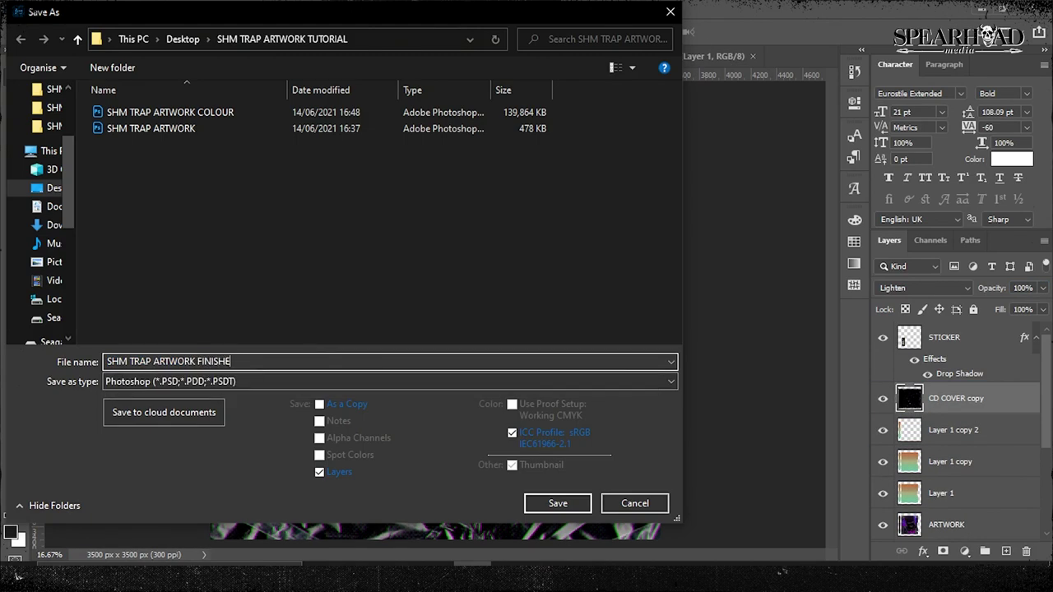
{"action": "key", "text": "Return"}
Save another copy in PNG format, accepting the default PNG options.
{"action": "key", "text": "ctrl+shift+s"}
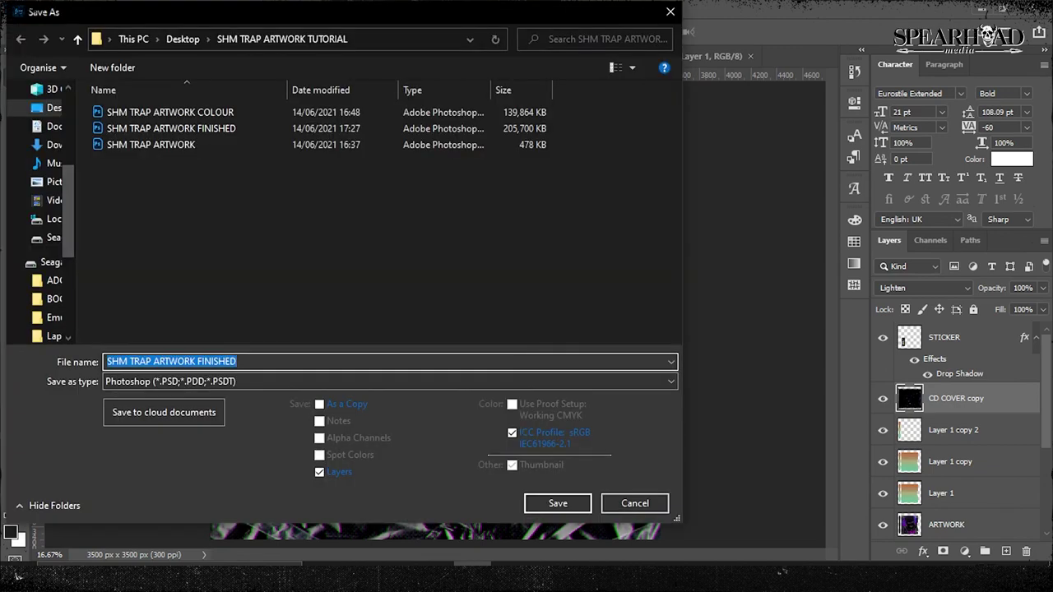
{"action": "key", "text": "Tab"}
{"action": "key", "text": "p"}
{"action": "key", "text": "Return"}
{"action": "key", "text": "Return"}
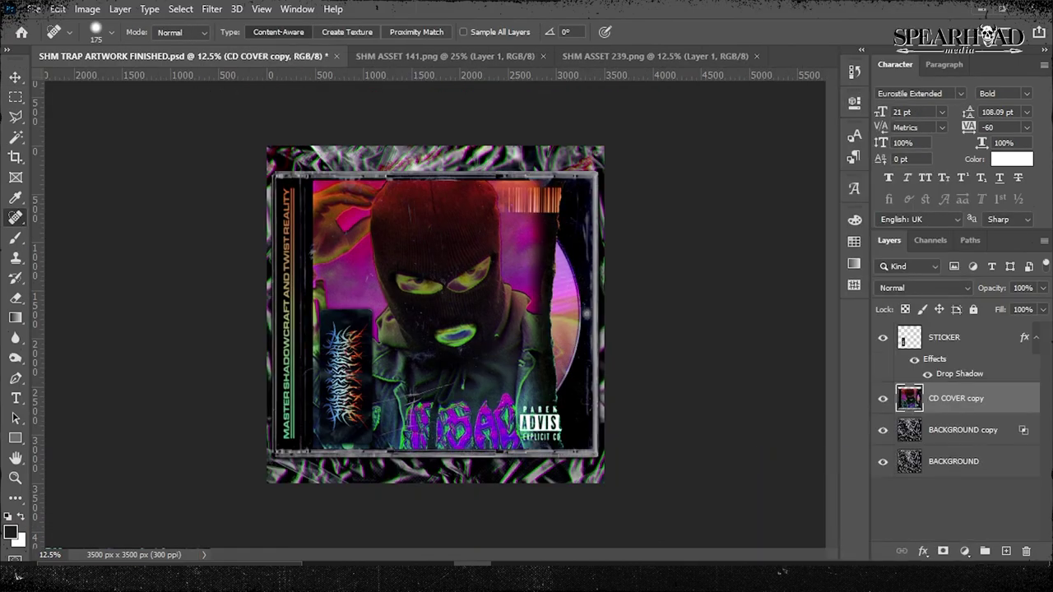
Apply a Hue/Saturation adjustment with Hue -132 to turn the purple lettering teal.
{"action": "left_click", "coordinate": [87, 8]}
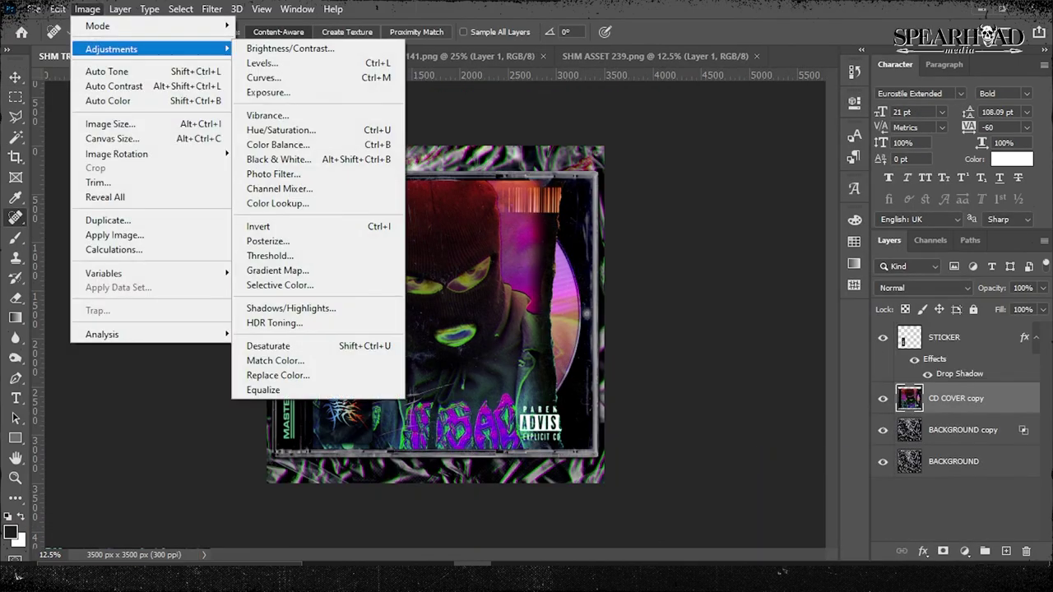
{"action": "left_click", "coordinate": [288, 197]}
{"action": "left_click_drag", "start_coordinate": [781, 262], "coordinate": [749, 262]}
{"action": "key", "text": "Return"}
{"action": "key", "text": "ctrl+plus"}
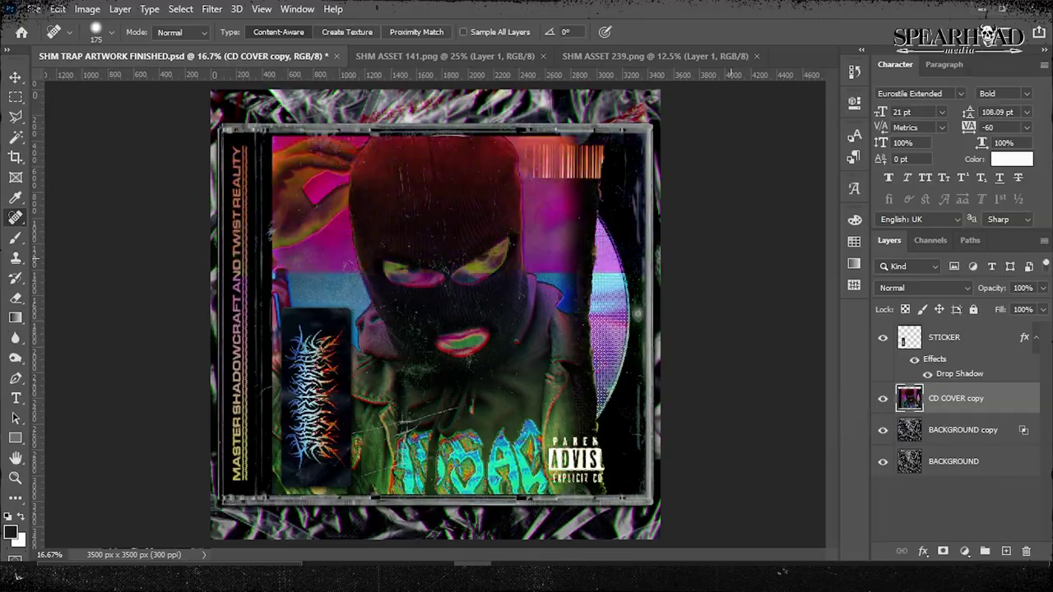